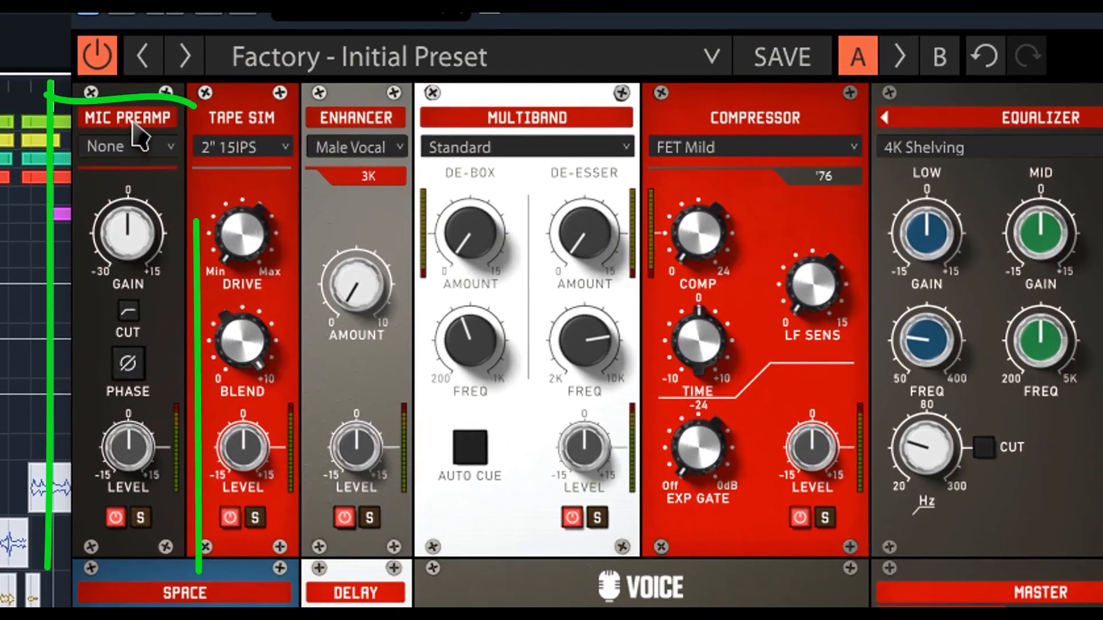
- Review the Mic Preamp model options and try its Cut and Phase switches on and off
click(171, 148)
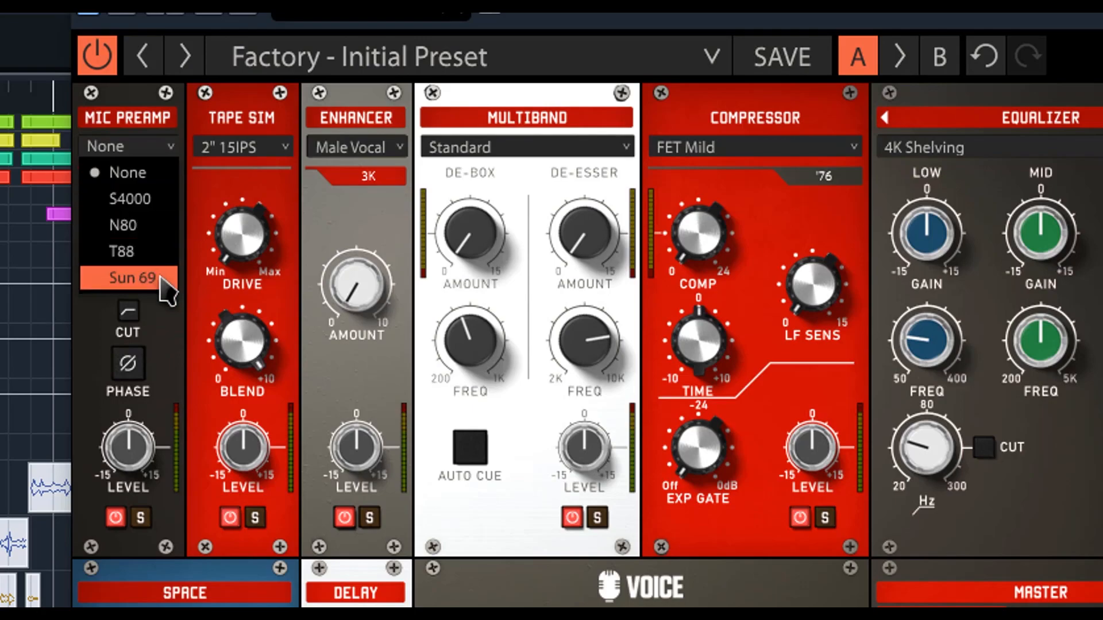
click(172, 147)
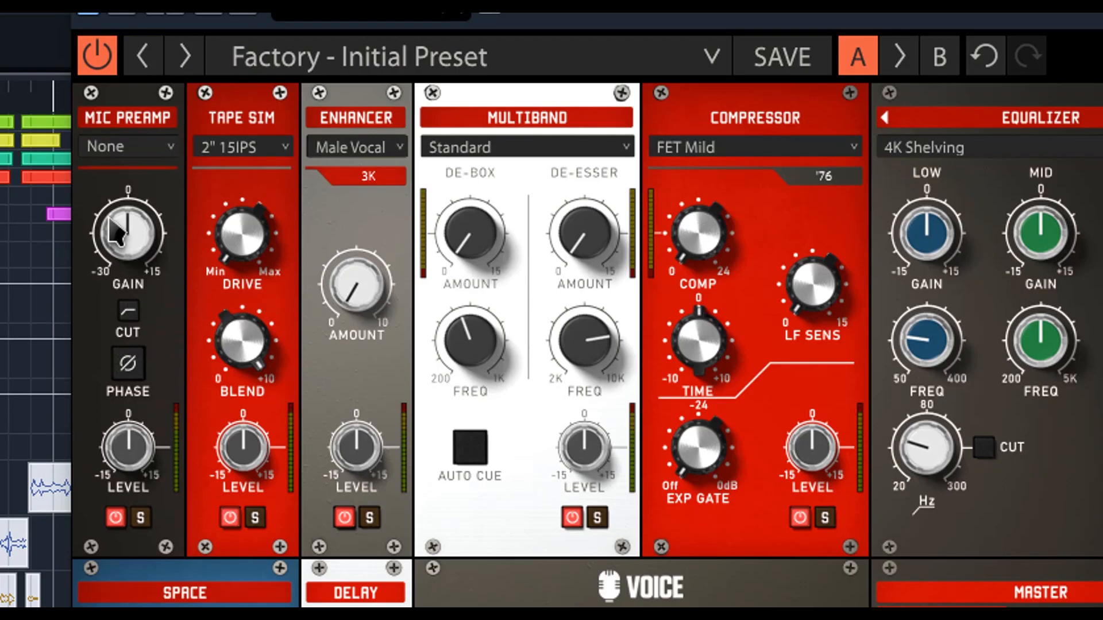
click(137, 329)
click(137, 329)
click(136, 328)
click(137, 328)
click(138, 371)
click(142, 375)
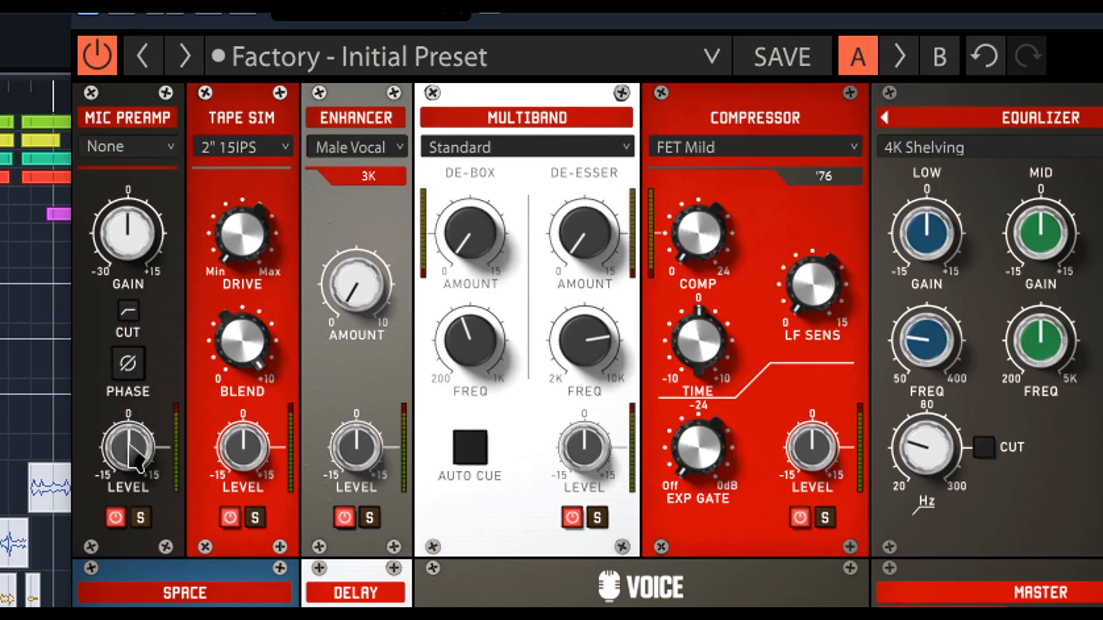
- Toggle the Mic Preamp module's power off and on, and its solo on and off
click(116, 518)
click(116, 519)
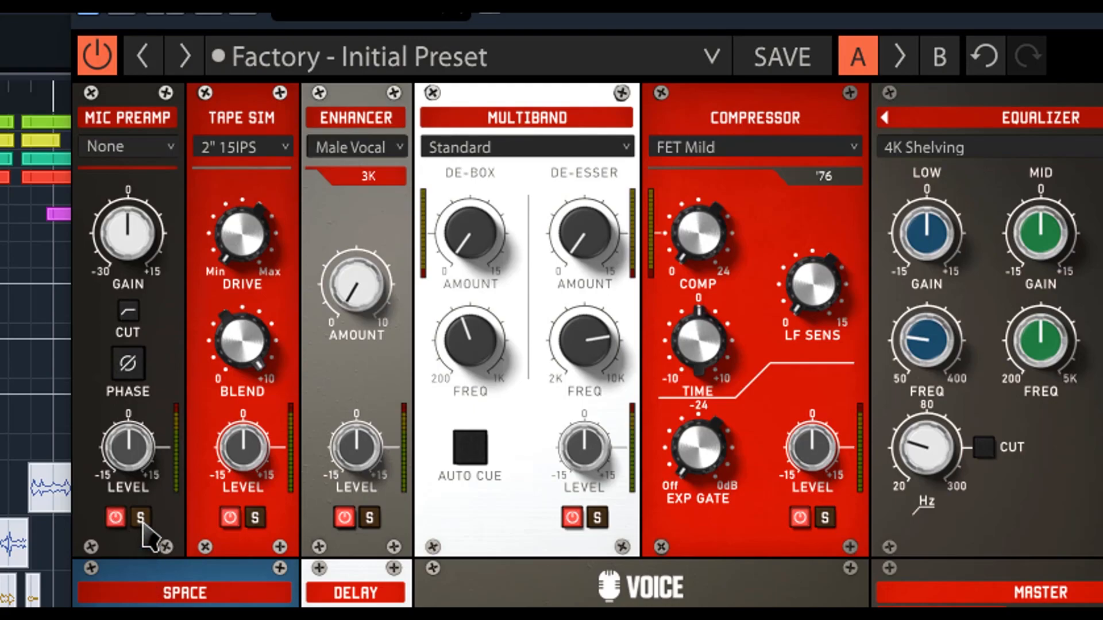
click(140, 519)
click(141, 518)
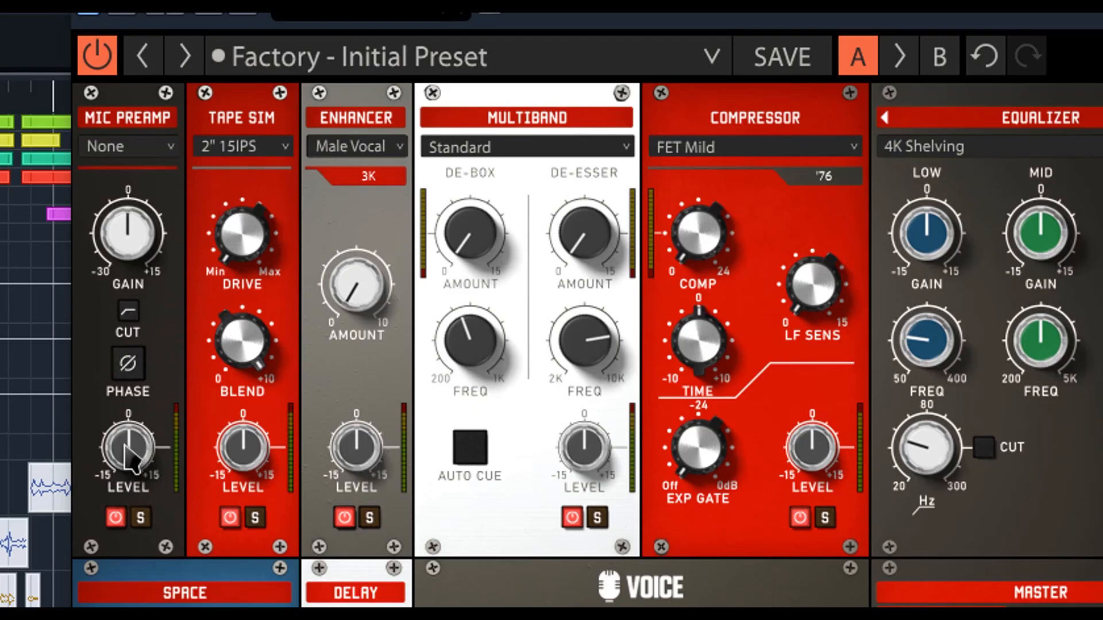
- Raise the Mic Preamp's output level to 15.0 dB and bring it back to about 0 dB
drag(131, 454, 131, 411)
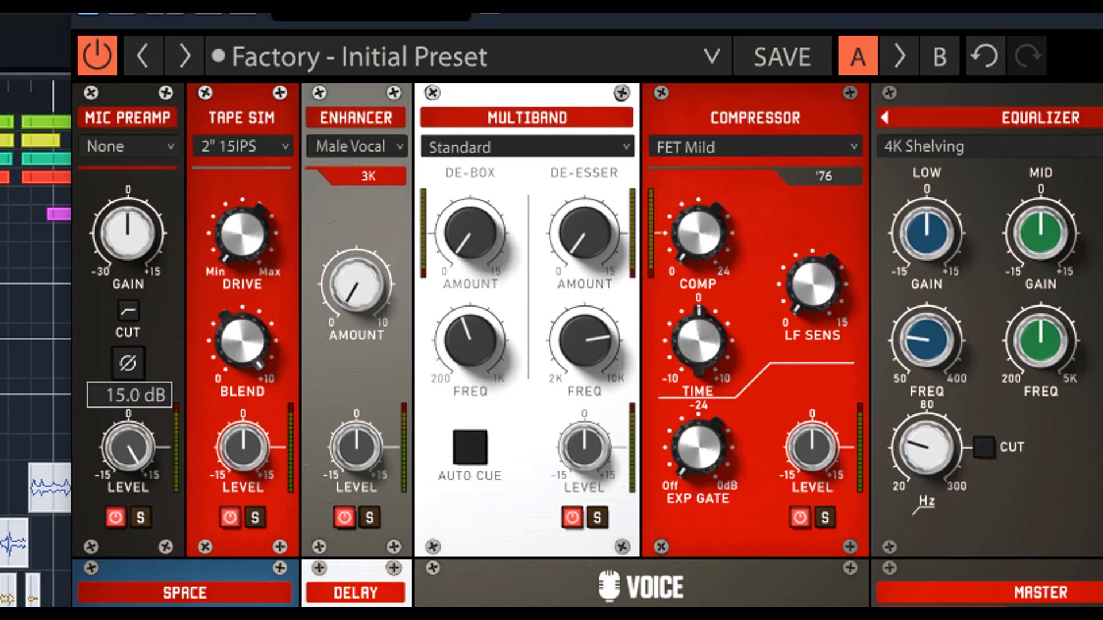
drag(148, 450, 148, 496)
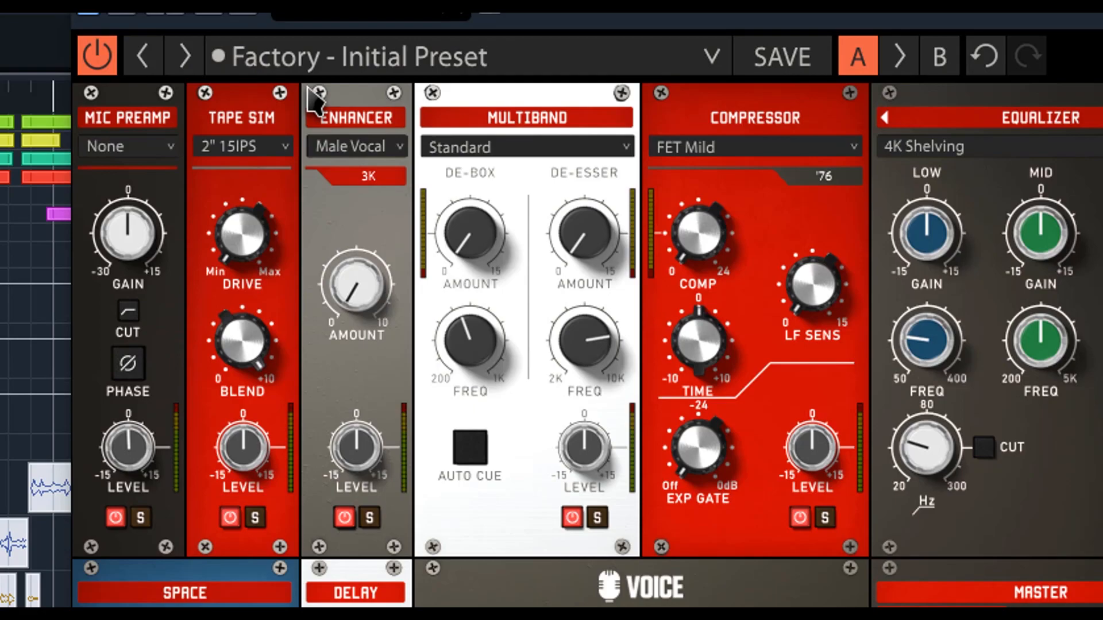
- Bypass the Enhancer, Multiband and Compressor modules, and compare the Mic Preamp off and back on
click(343, 518)
click(572, 517)
click(800, 518)
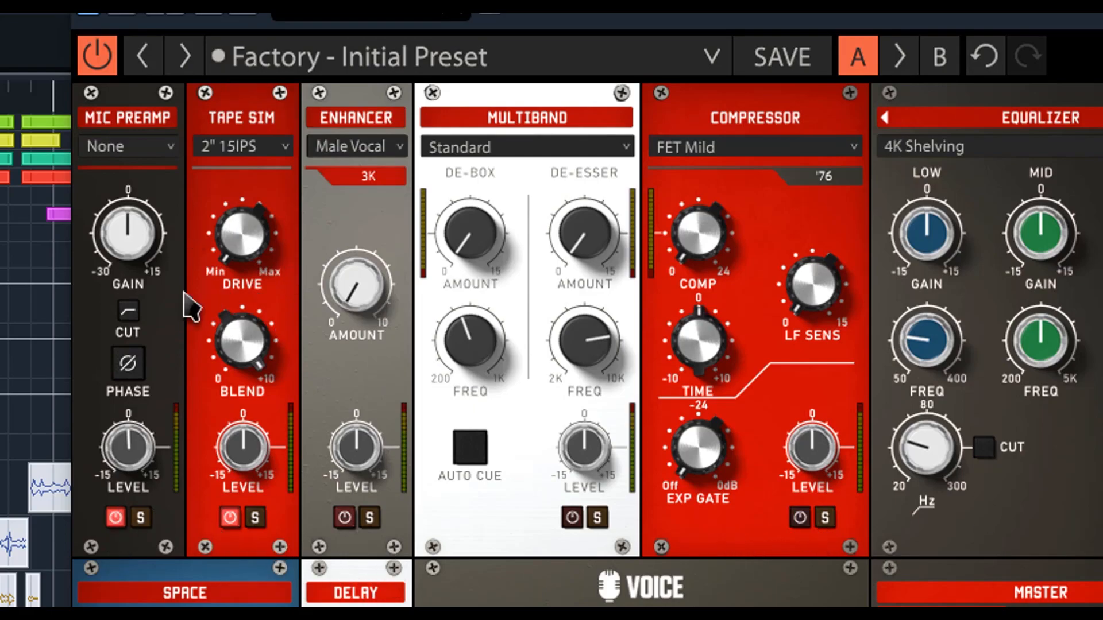
click(114, 518)
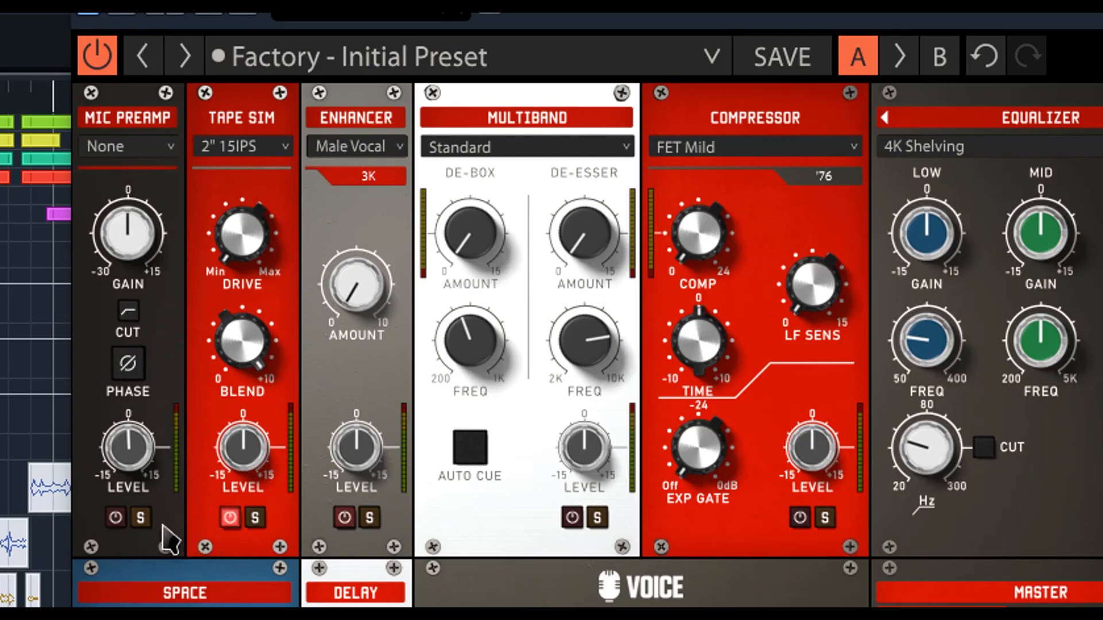
click(116, 518)
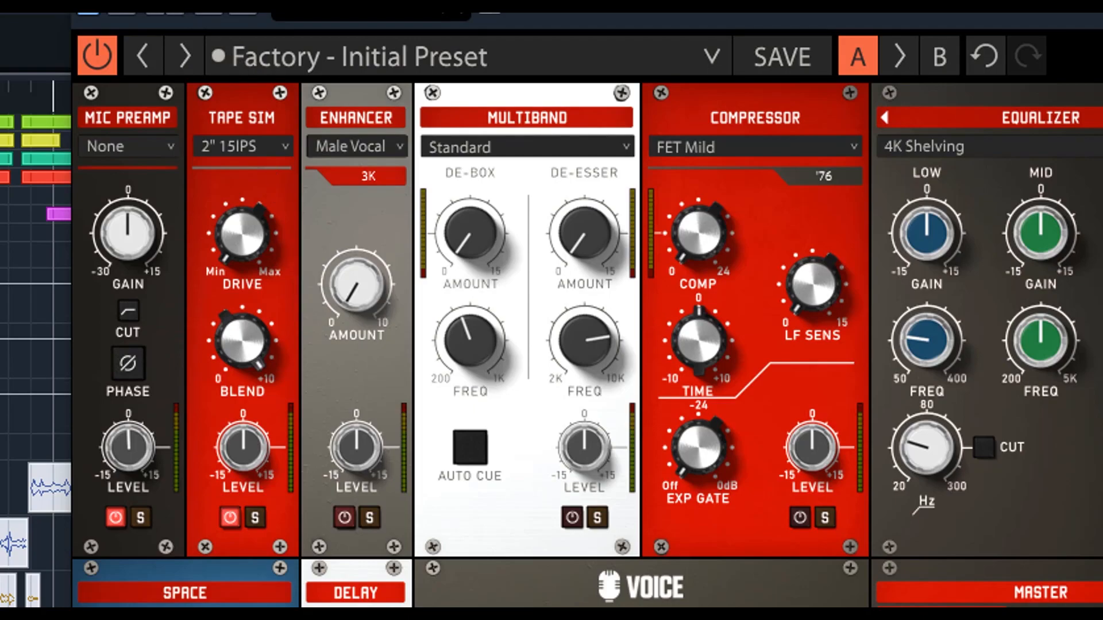
- Keep the 2" 15IPS tape type, raise the Tape Sim's drive to about a quarter and adjust its blend, briefly soloing the module
click(284, 146)
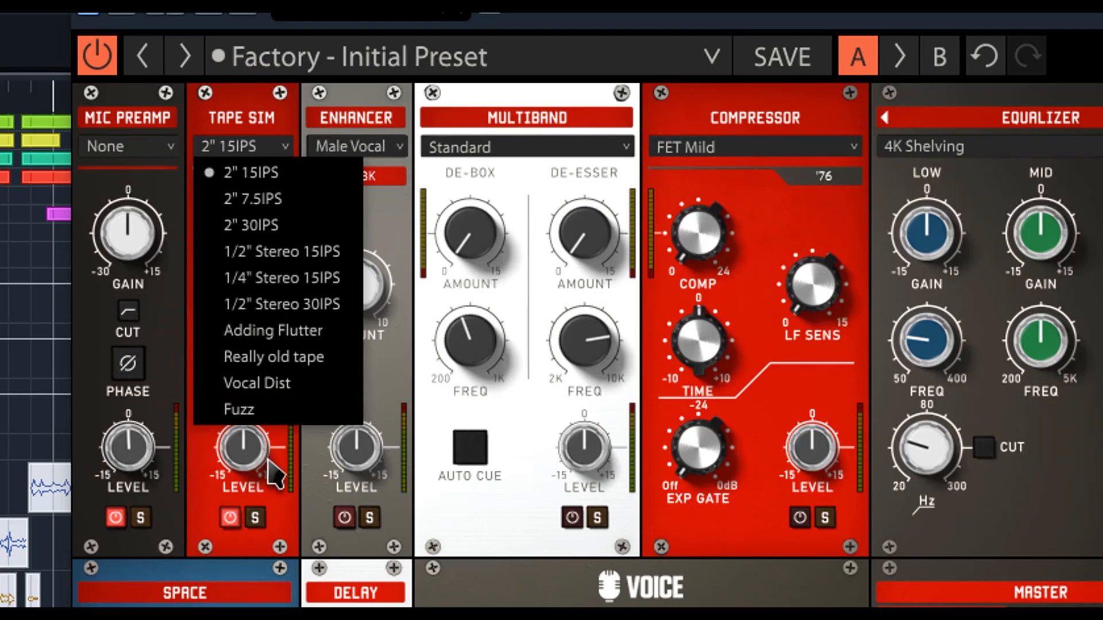
click(280, 503)
drag(262, 266, 262, 294)
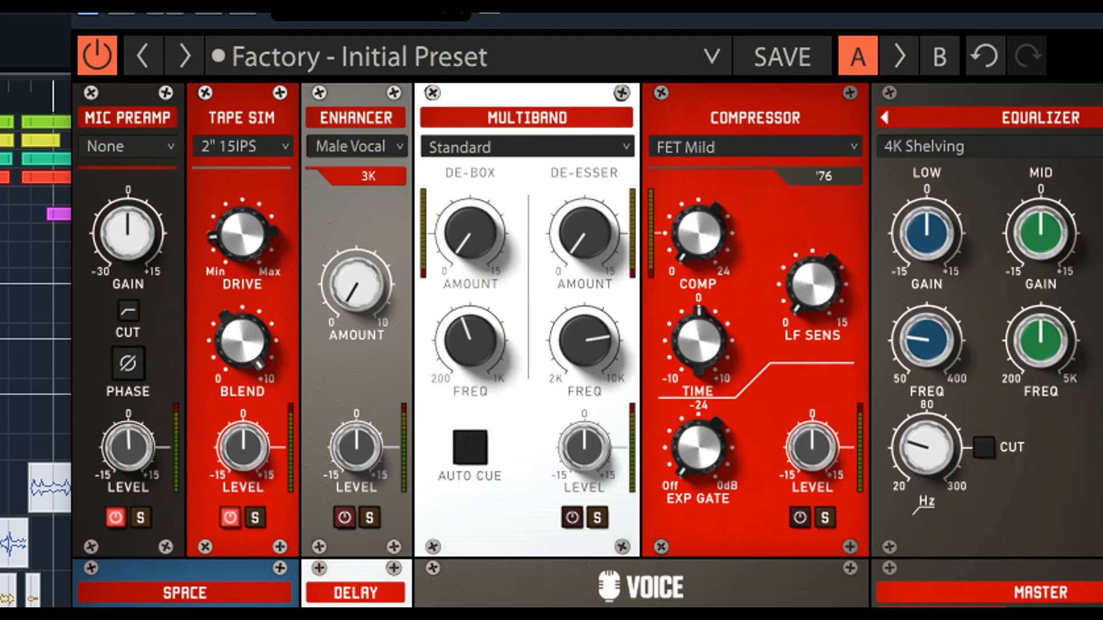
drag(241, 345, 242, 378)
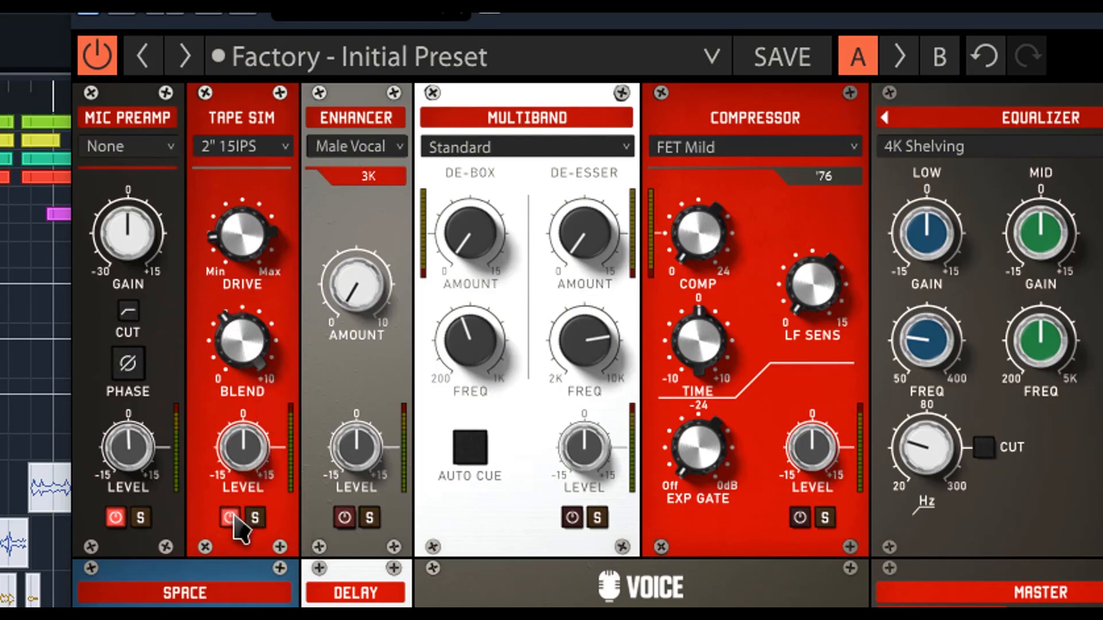
click(259, 519)
click(258, 518)
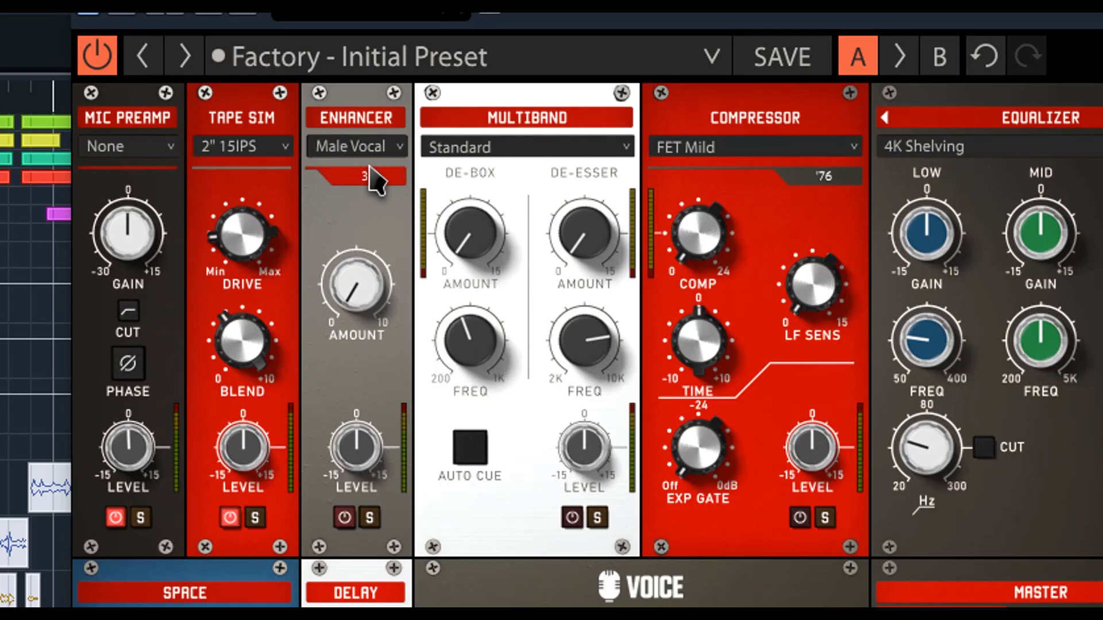
- Keep the Enhancer on Male Vocal, raise its amount to about 4 and boost its output level slightly
click(397, 151)
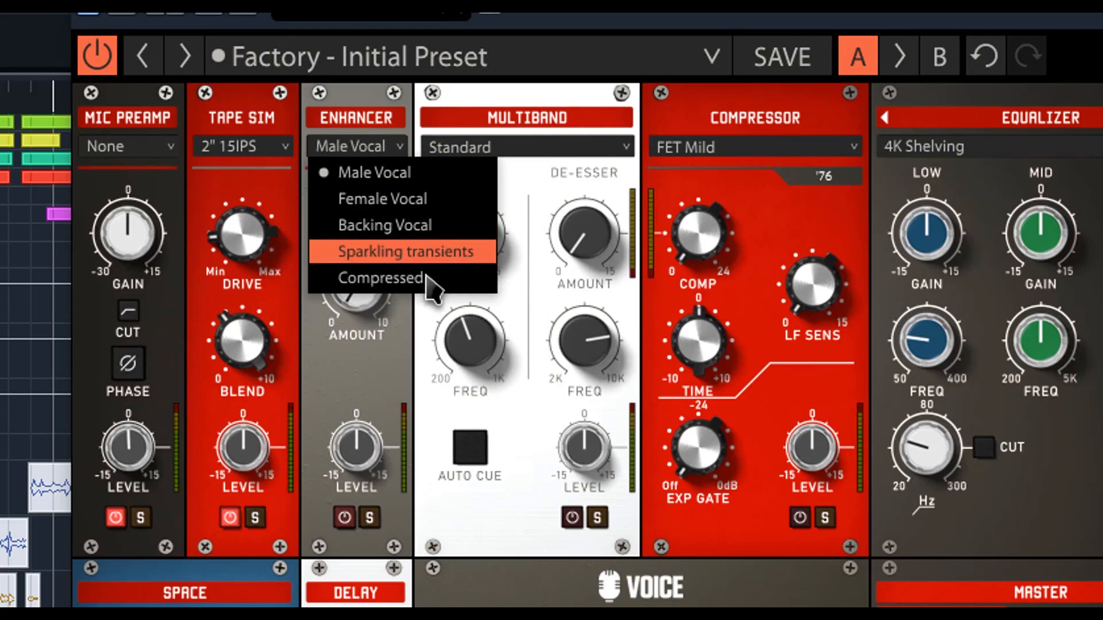
click(406, 345)
drag(368, 313, 368, 290)
drag(356, 448, 356, 439)
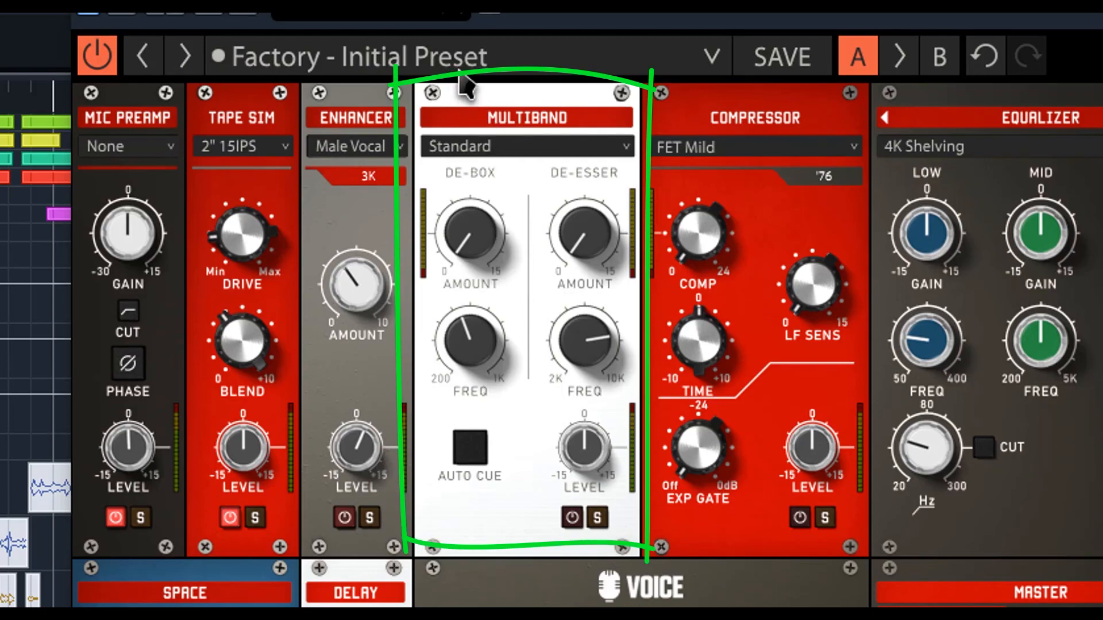
- Set the Multiband's De-Box and De-Esser amounts to about mid-range, raising the De-Box frequency and lowering the De-Esser frequency
click(617, 146)
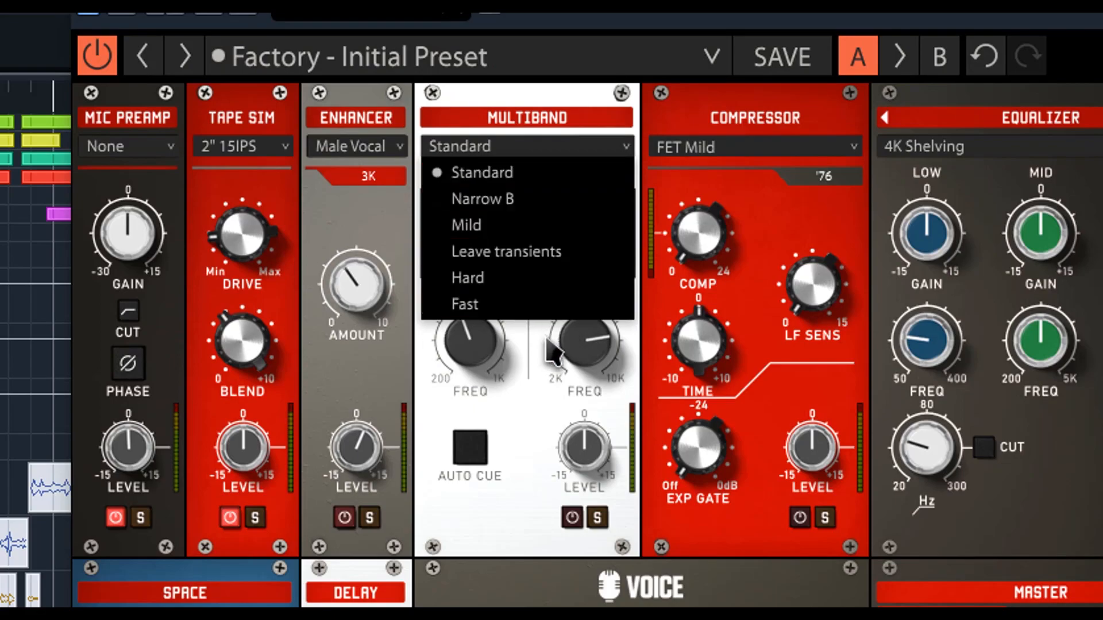
click(505, 371)
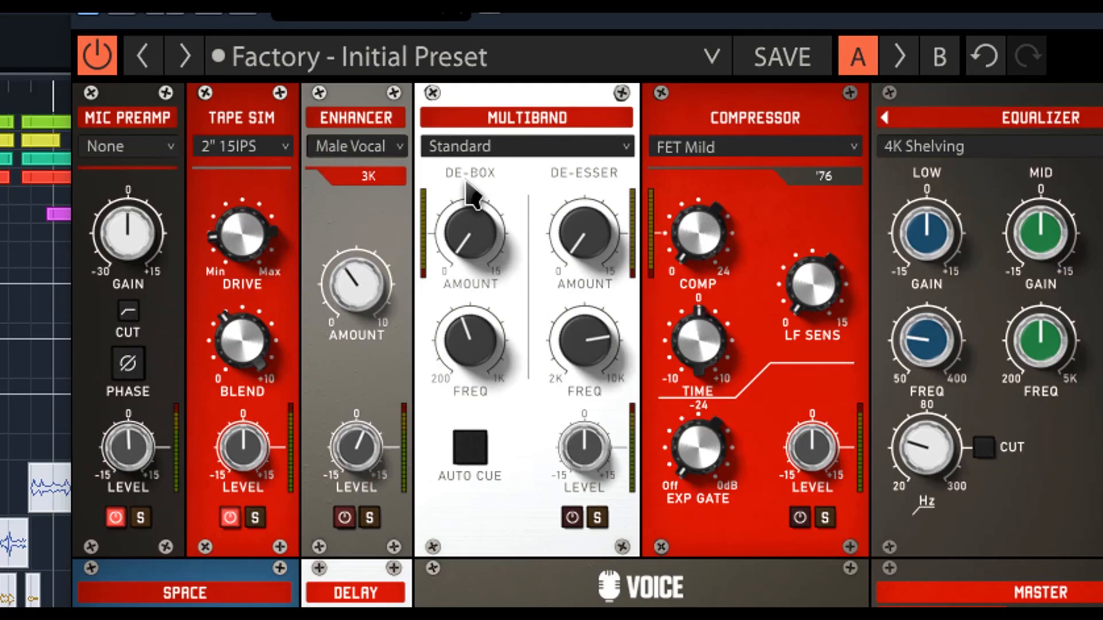
drag(468, 185, 468, 160)
mouse_move(490, 344)
mouse_down()
mouse_move(490, 335)
mouse_move(490, 367)
mouse_move(490, 322)
mouse_move(490, 338)
mouse_up()
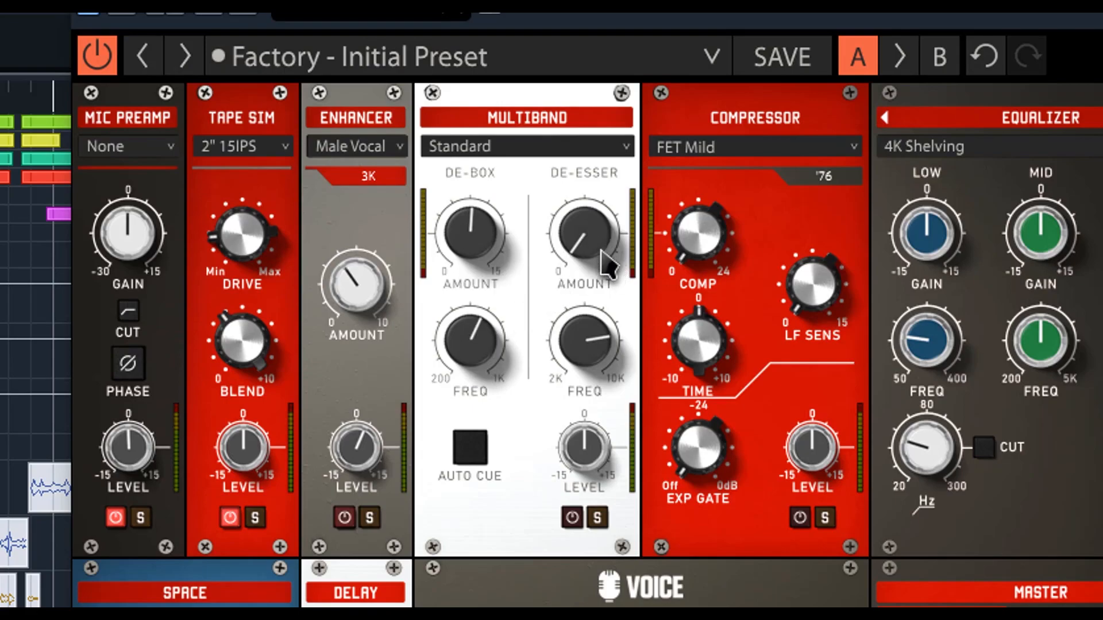
mouse_move(595, 249)
mouse_down()
mouse_move(595, 270)
mouse_move(596, 242)
mouse_move(596, 260)
mouse_up()
drag(611, 352, 603, 418)
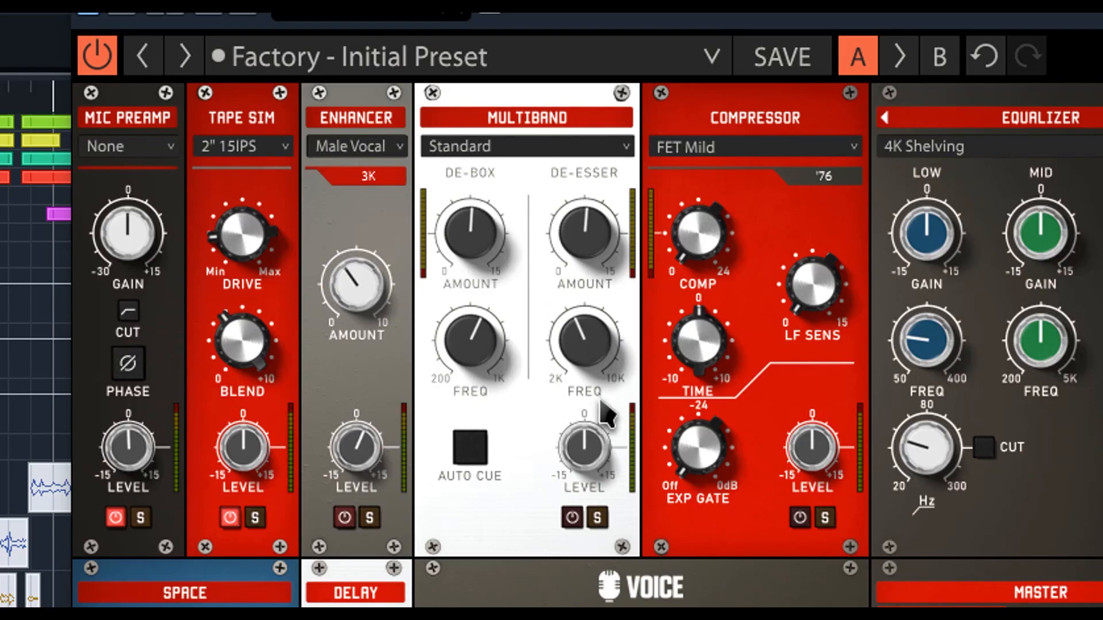
- Solo the Multiband module on and off, and enable its Auto Cue
click(598, 517)
click(597, 523)
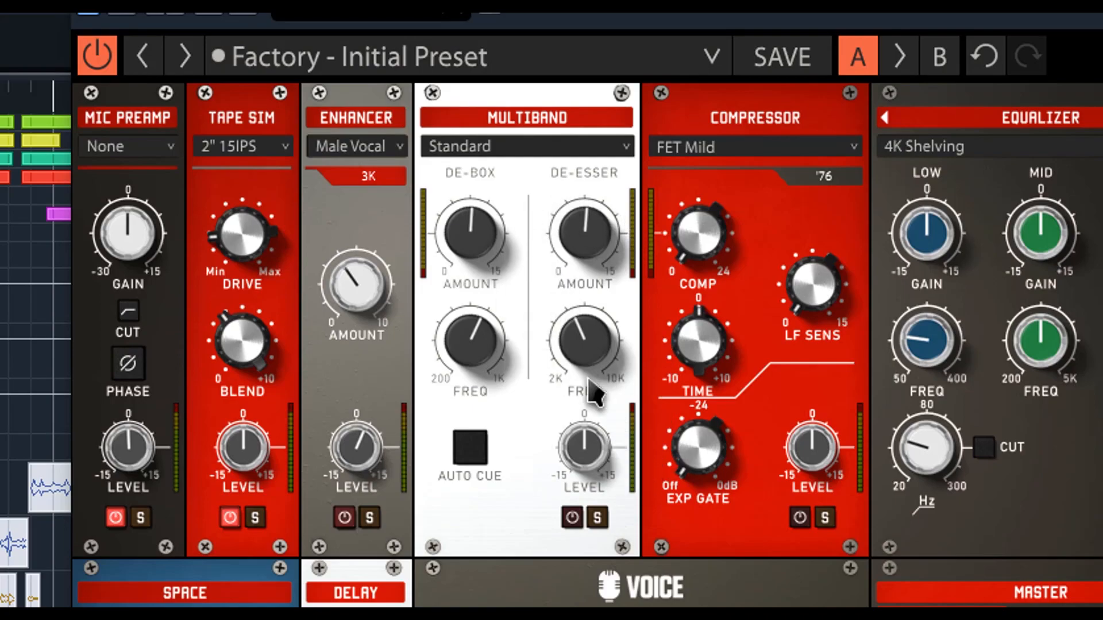
click(466, 449)
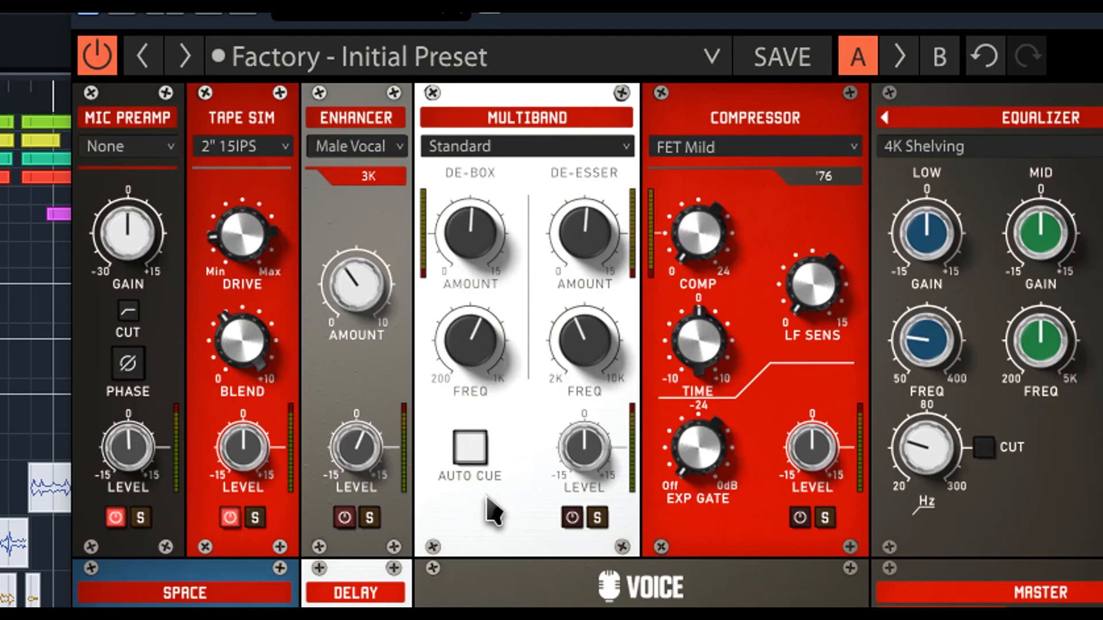
click(471, 451)
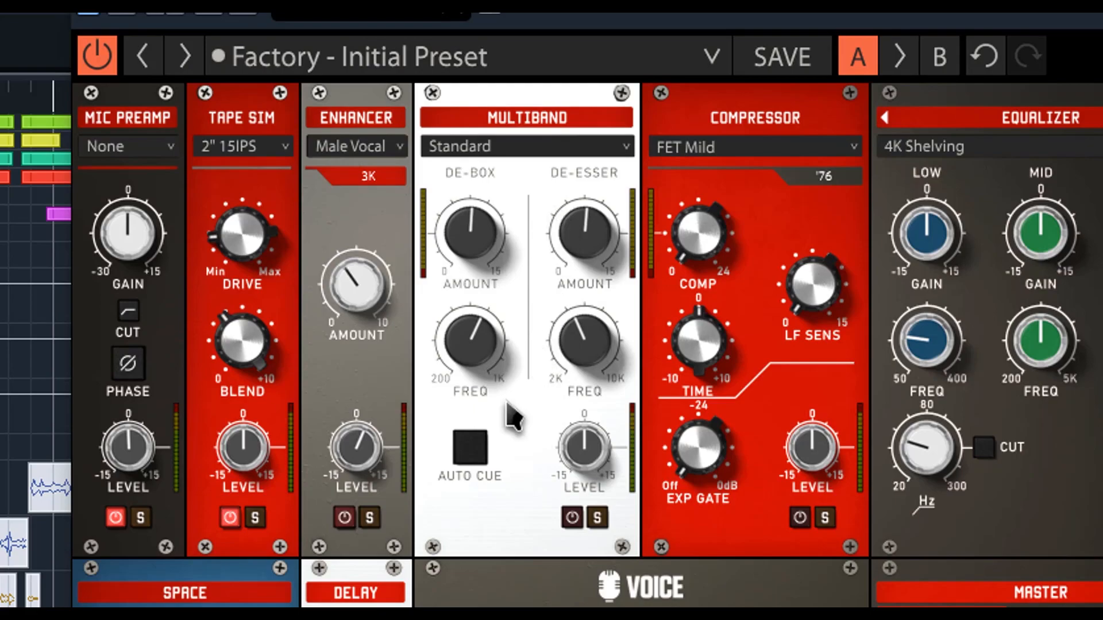
click(471, 447)
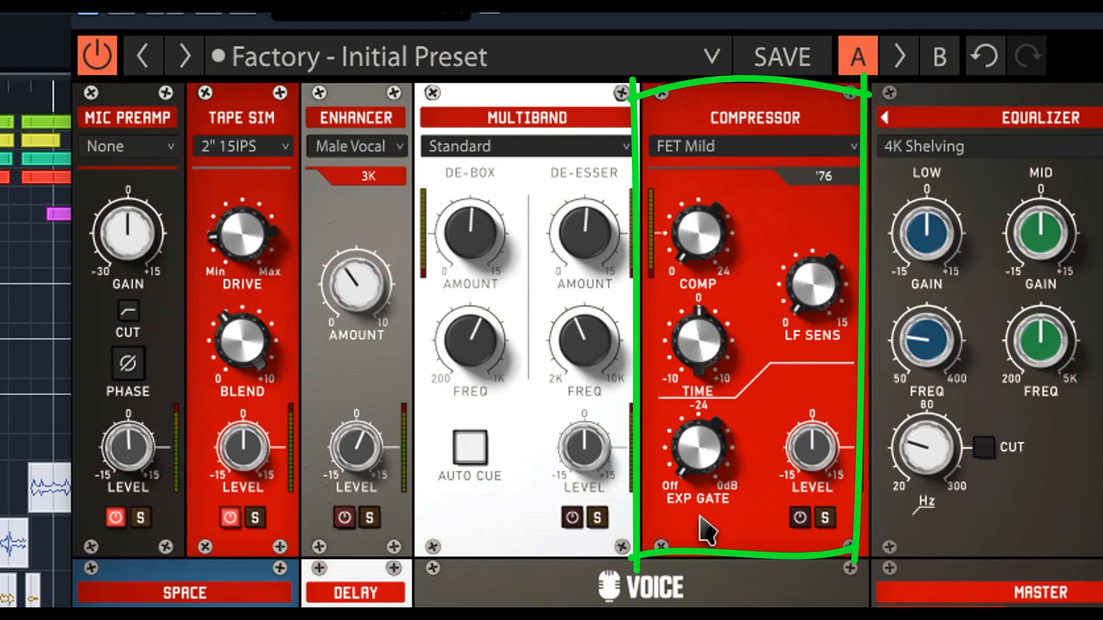
- Keep the Compressor on the FET Mild model and raise its Comp and LF Sens to about a third of their ranges
click(850, 150)
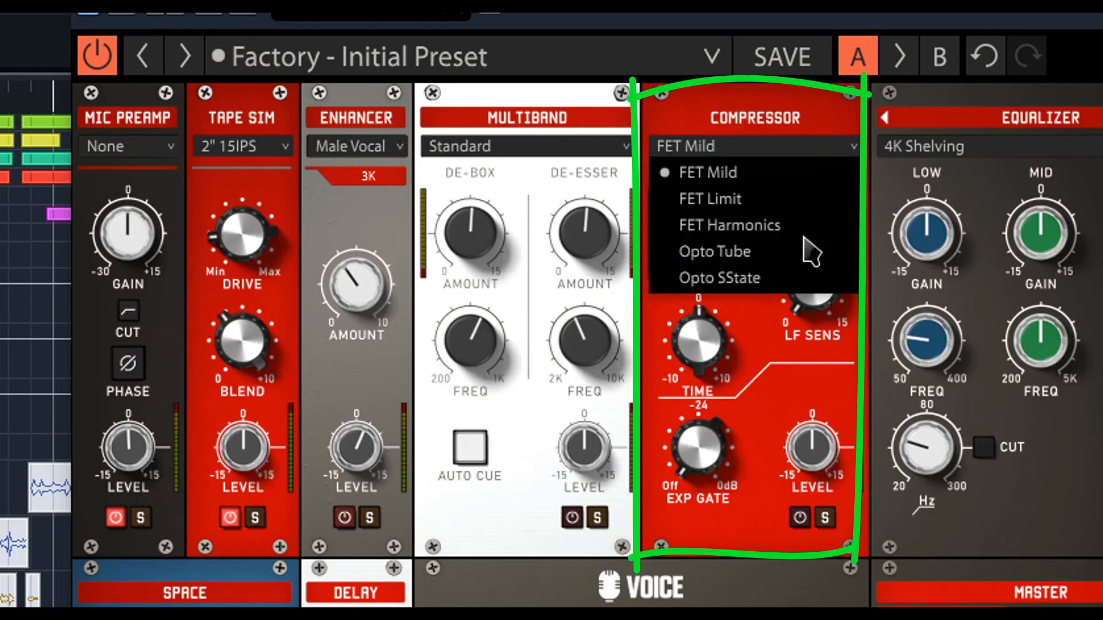
click(807, 174)
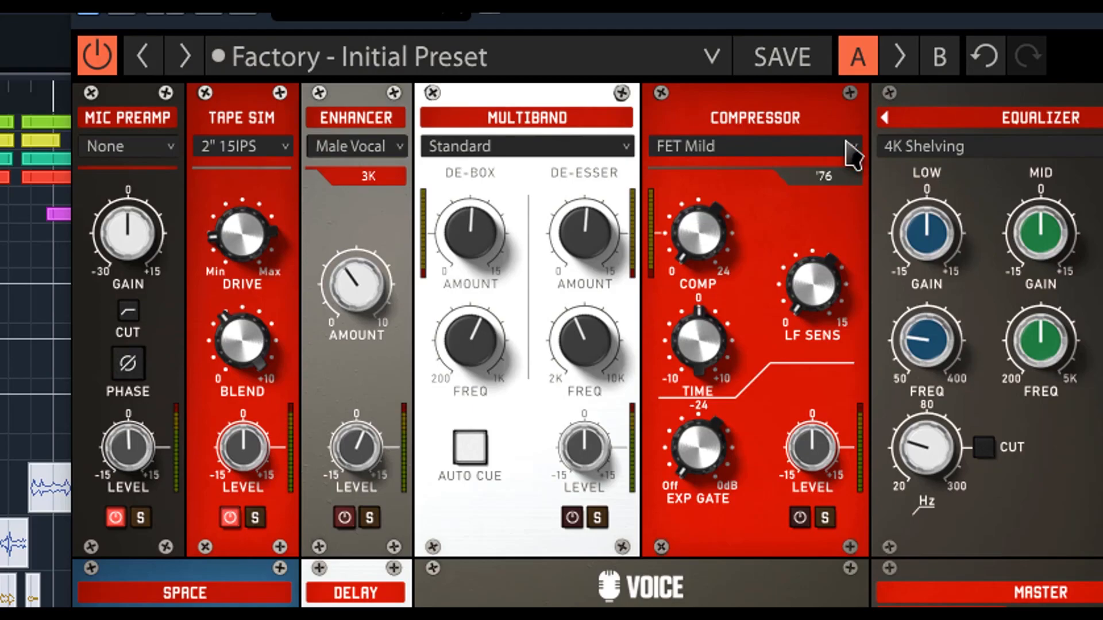
drag(701, 258, 739, 276)
drag(807, 317, 807, 305)
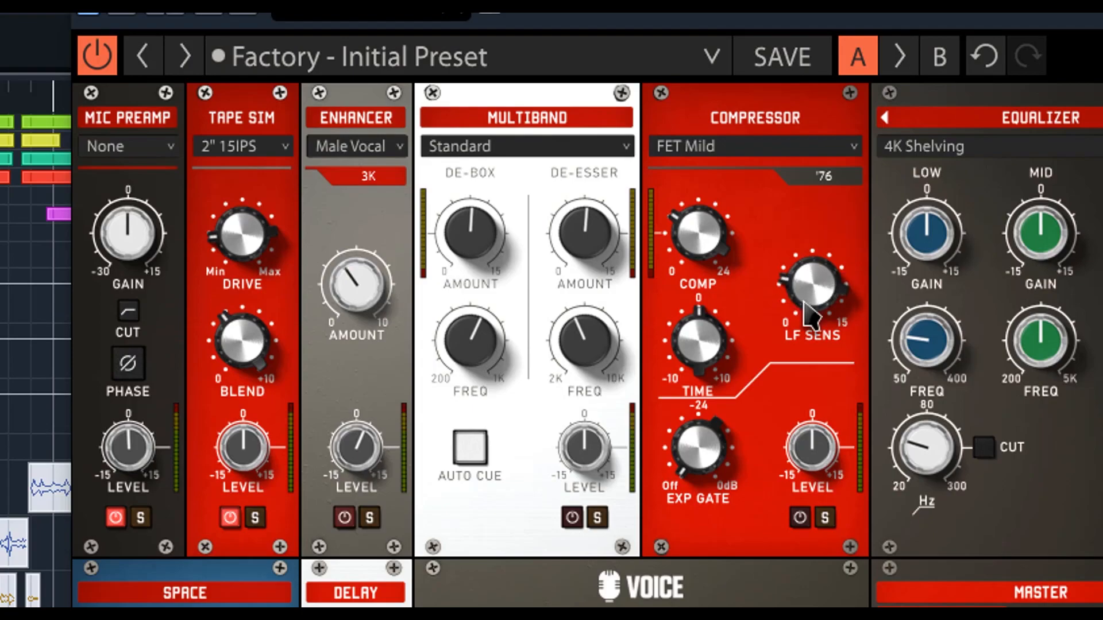
scroll(807, 298, up, 2)
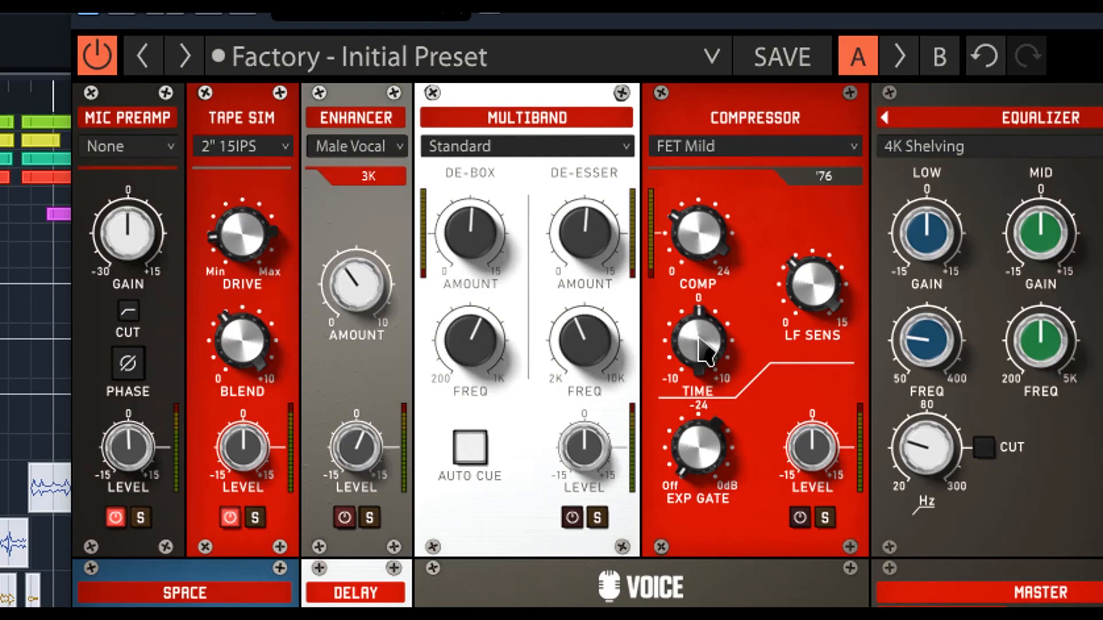
- Sweep the Compressor's Time up and down to about -5.60, leaving it slightly below 0
drag(699, 340, 699, 318)
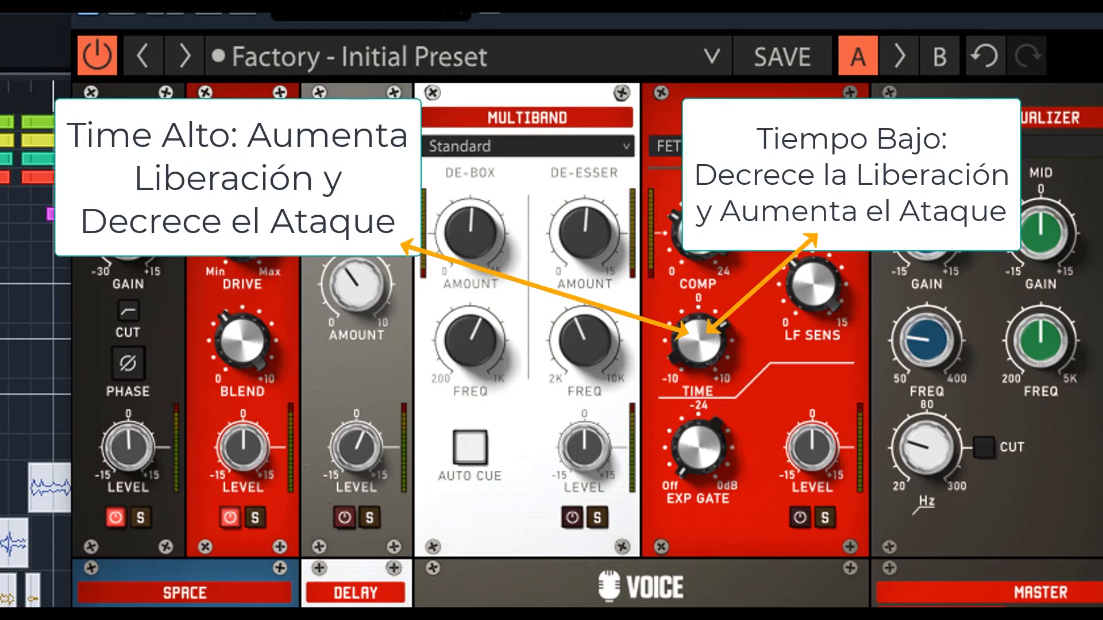
drag(699, 339, 699, 359)
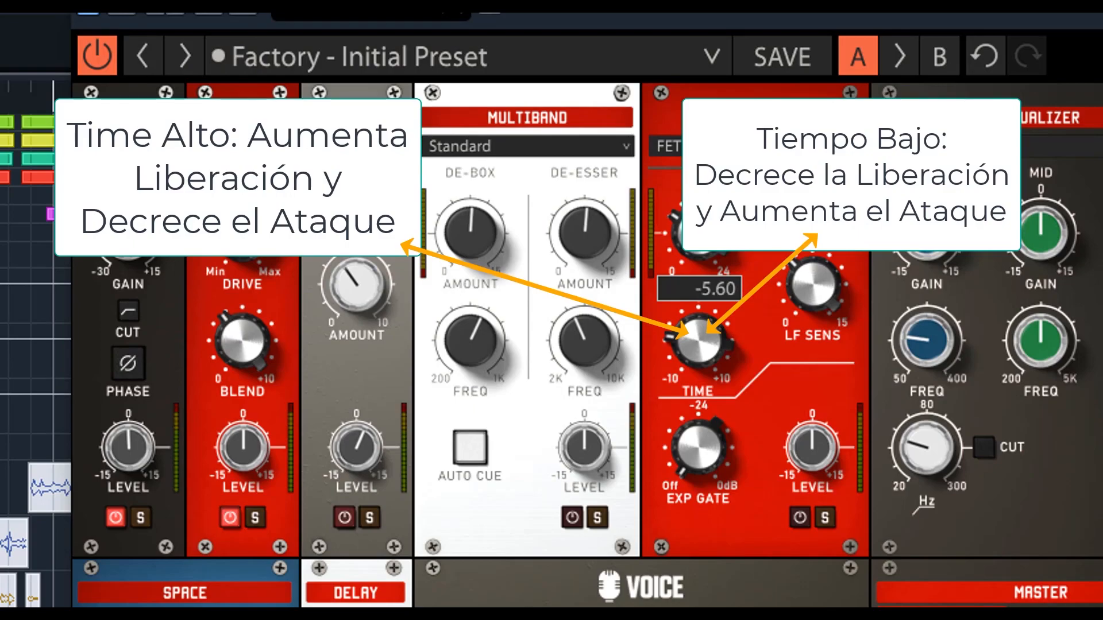
drag(699, 359, 700, 320)
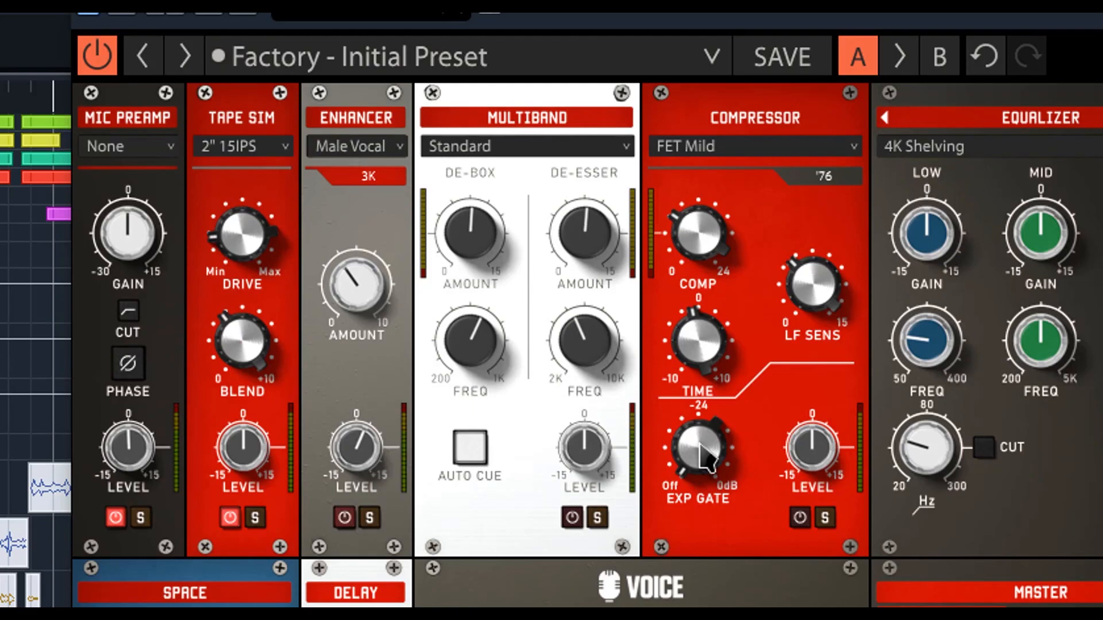
- Try the Compressor's Exp Gate control and toggle the module's solo on and off
drag(707, 460, 707, 488)
click(825, 518)
click(824, 519)
click(825, 518)
click(825, 518)
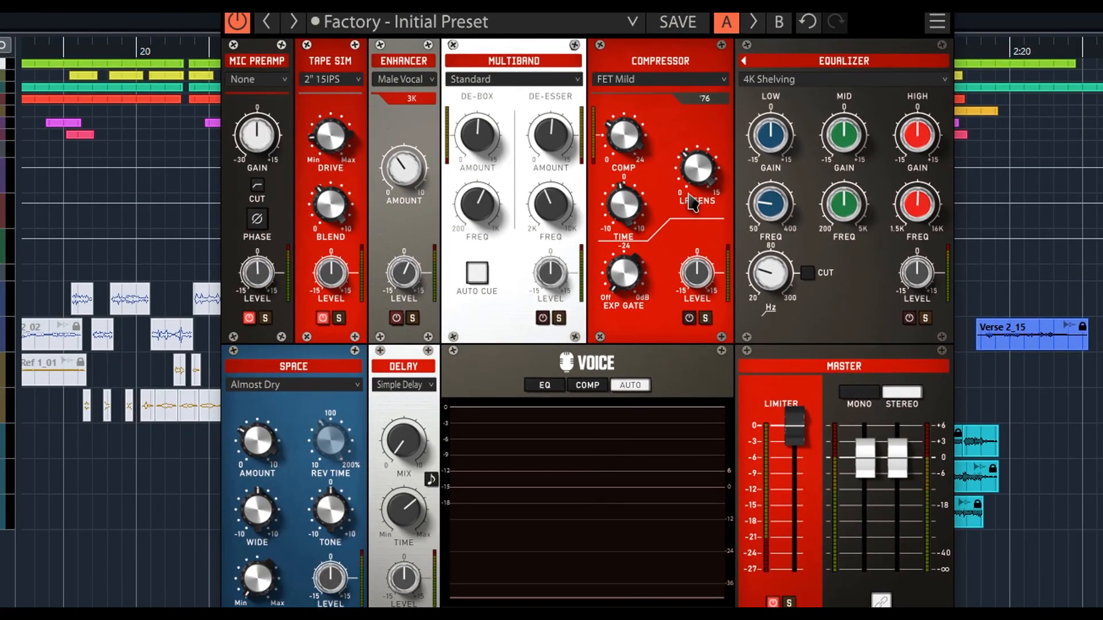
- Examine the EQ and COMP views of the VOICE display, and return it to AUTO
mouse_move(817, 76)
click(541, 390)
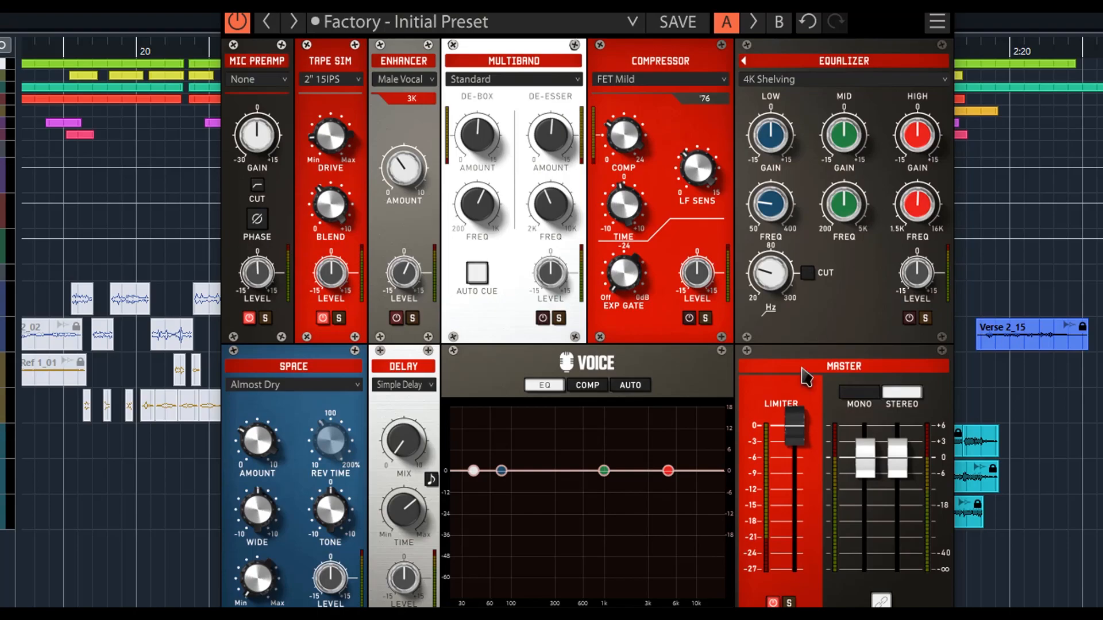
click(591, 385)
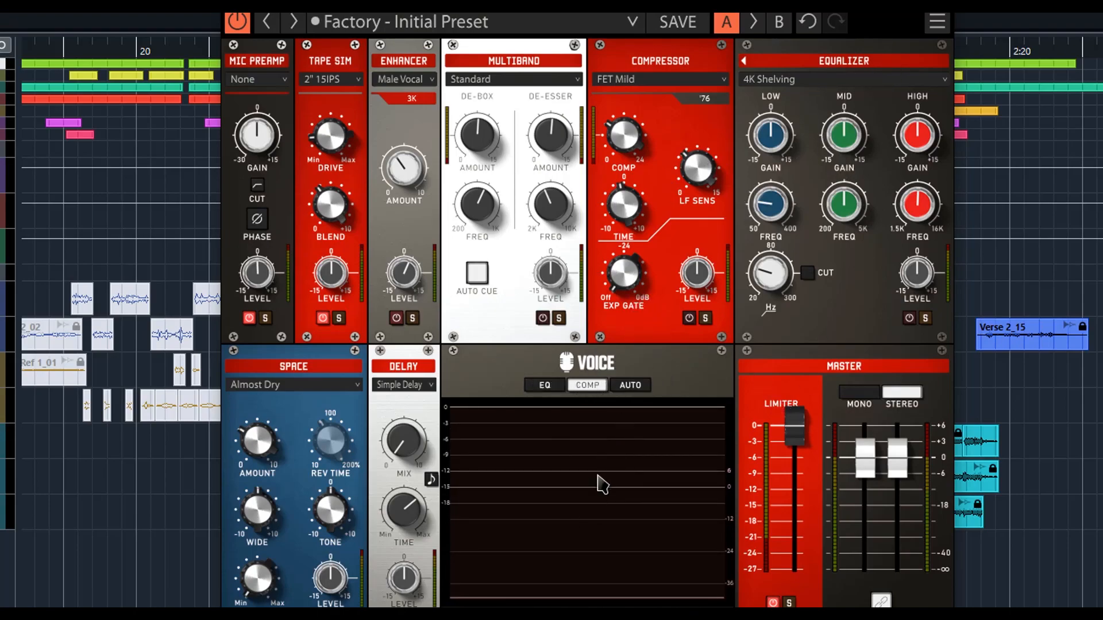
click(638, 390)
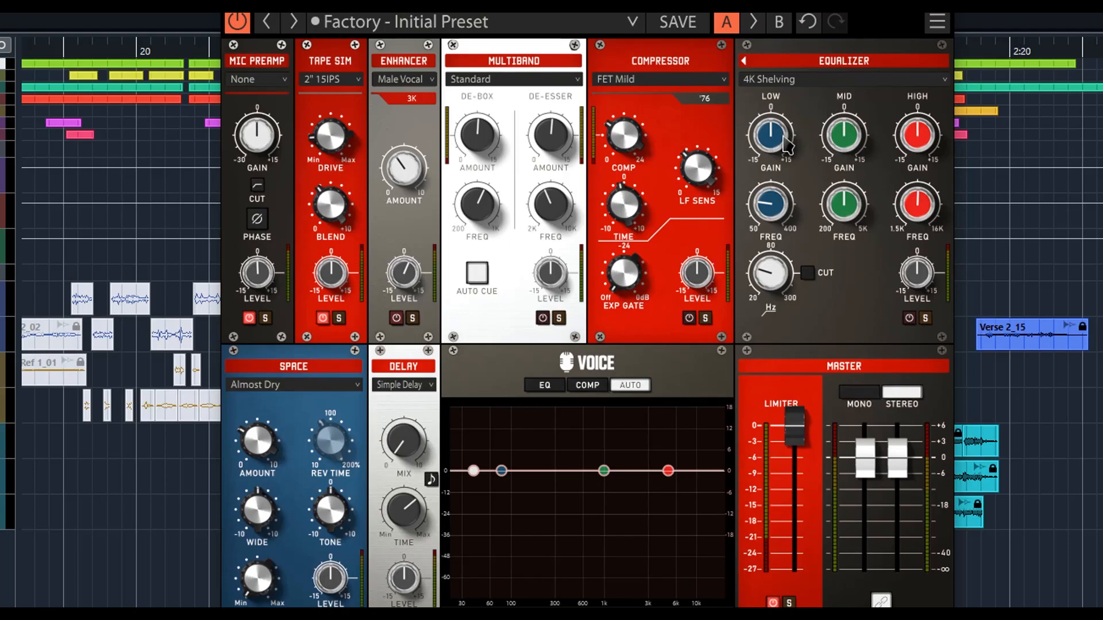
- Keep the Equalizer on 4K Shelving, lower its Low gain slightly below 0 and its Low frequency to the 50 Hz minimum
click(847, 79)
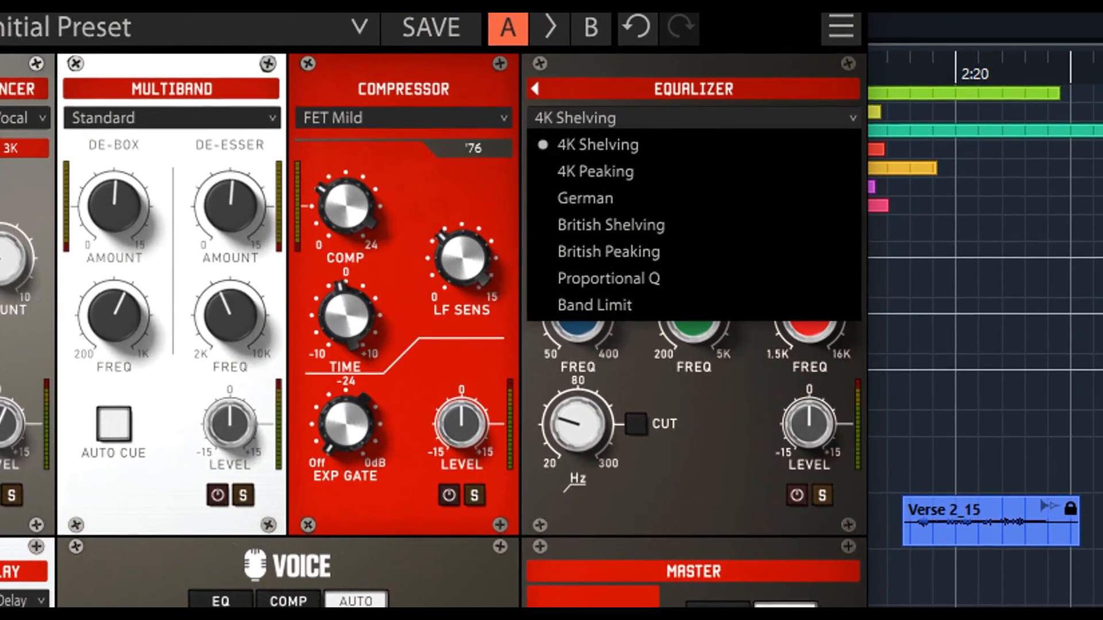
click(823, 221)
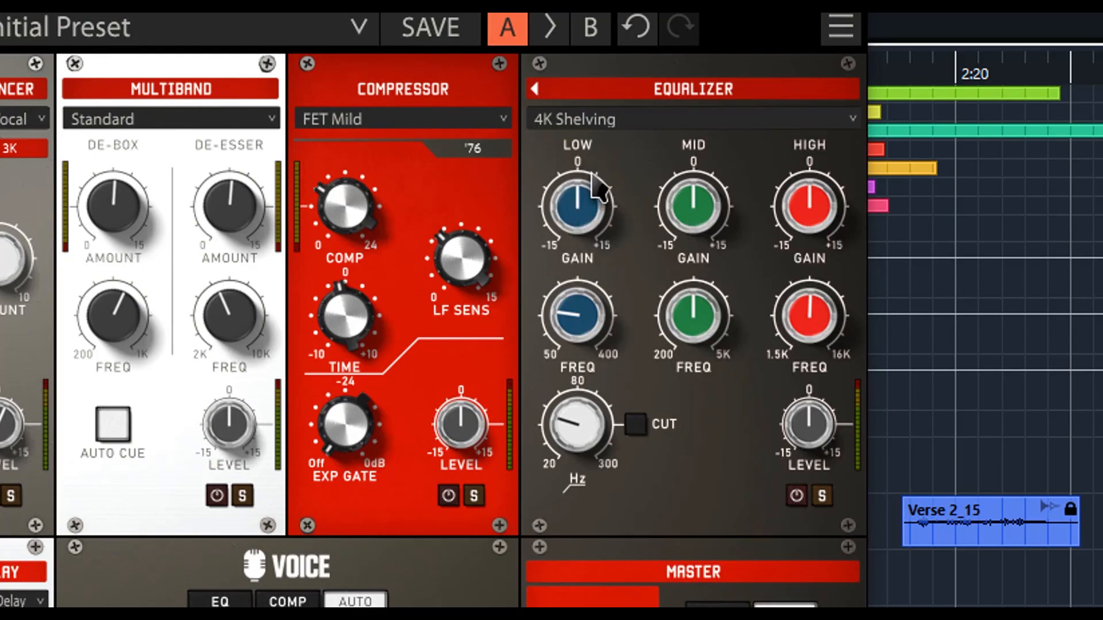
mouse_move(576, 207)
mouse_down()
mouse_move(576, 184)
mouse_move(576, 276)
mouse_move(576, 191)
mouse_move(576, 228)
mouse_move(576, 197)
mouse_move(576, 207)
mouse_up()
drag(585, 348, 586, 382)
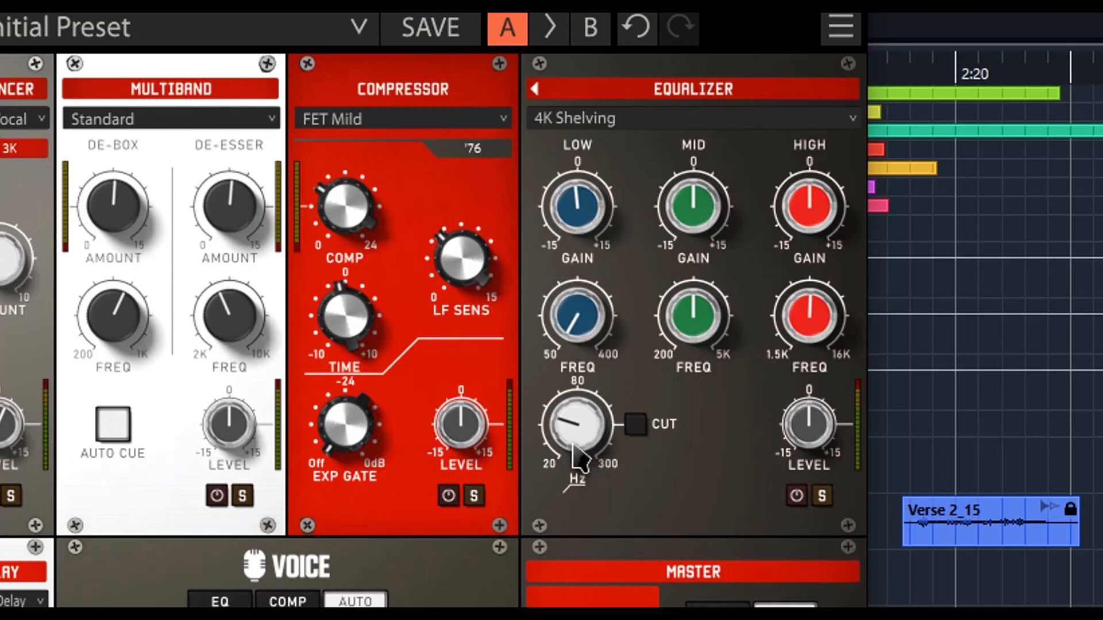
- Enable the Equalizer's low Cut filter and raise its cutoff frequency to roughly three quarters of its range
click(634, 426)
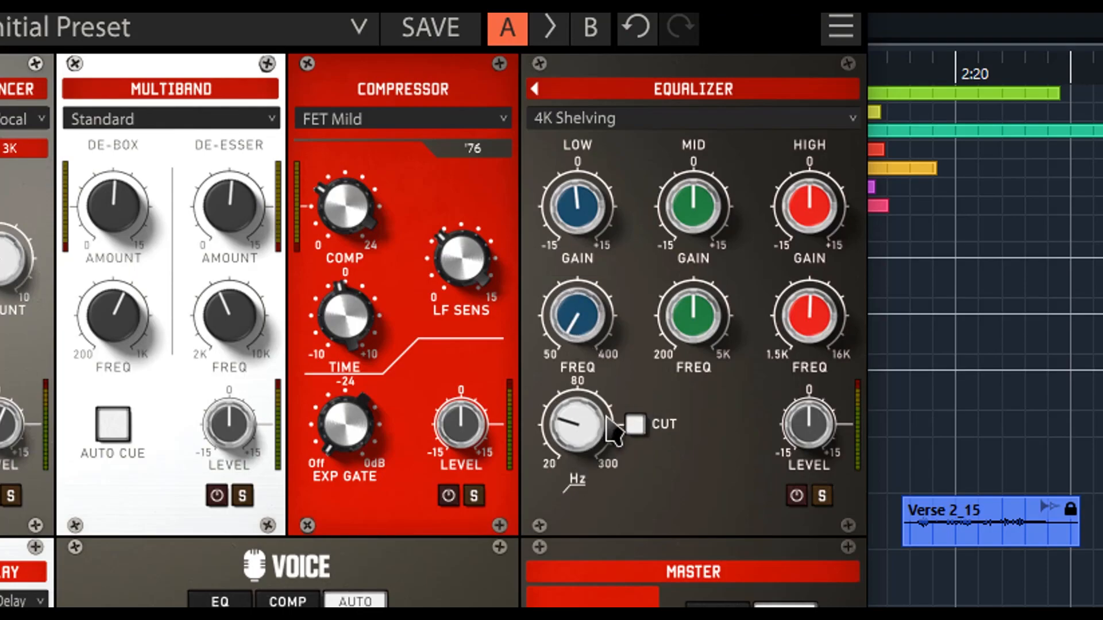
drag(571, 448, 571, 414)
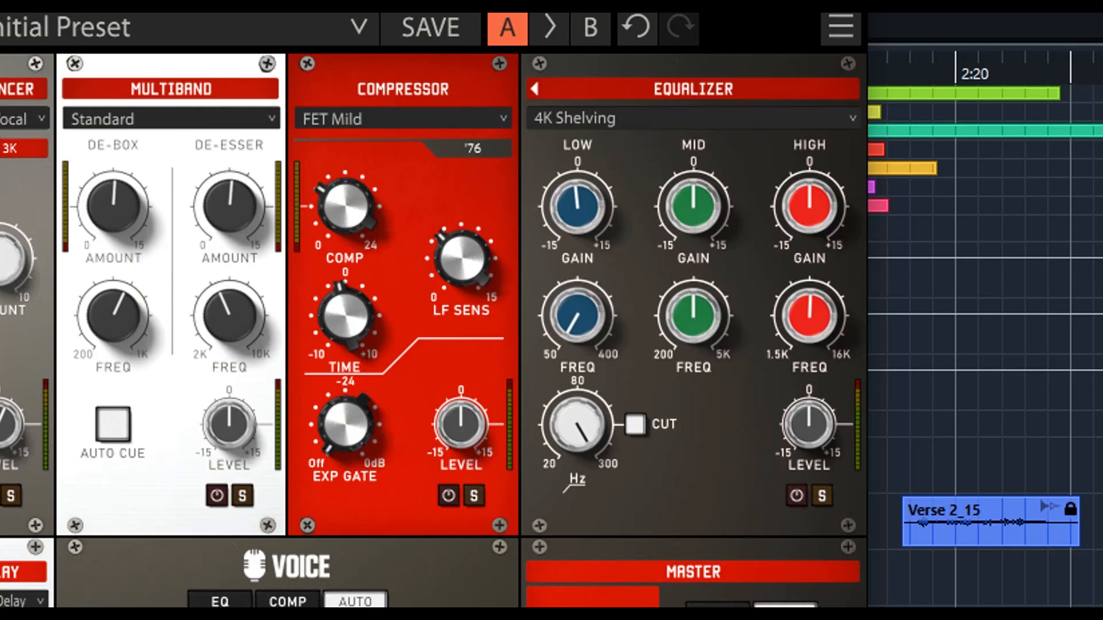
scroll(598, 463, down, 3)
- Sweep the Equalizer's Mid gain to -15.0 dB and back near 0, and its Mid frequency to 200 Hz and back to slightly below centre
drag(715, 189, 715, 247)
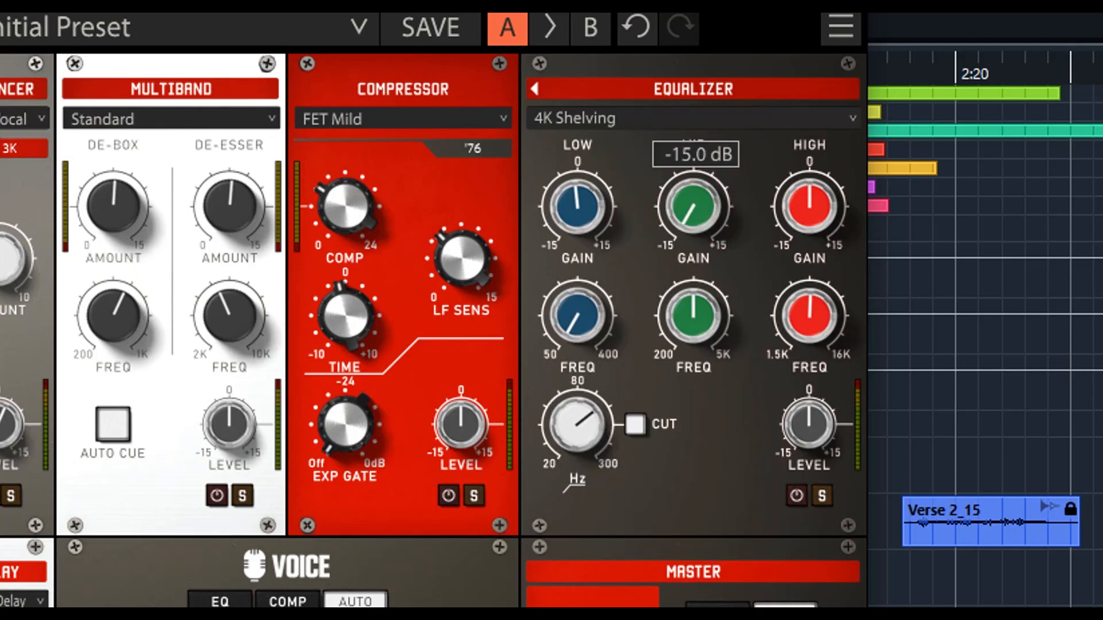
drag(716, 247, 715, 195)
drag(697, 320, 696, 368)
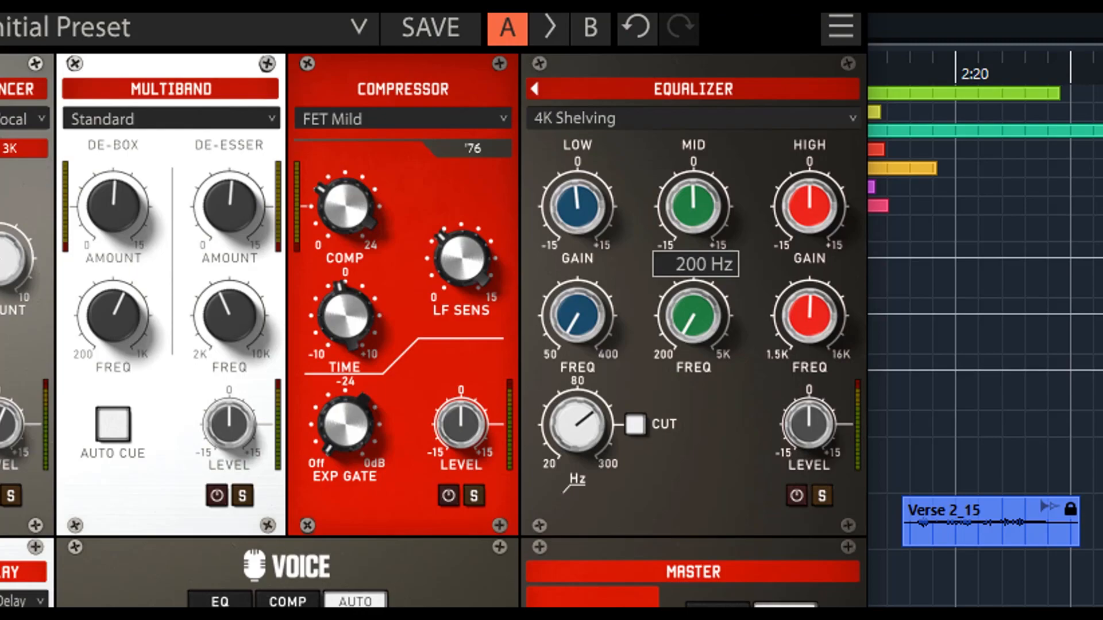
drag(697, 320, 697, 294)
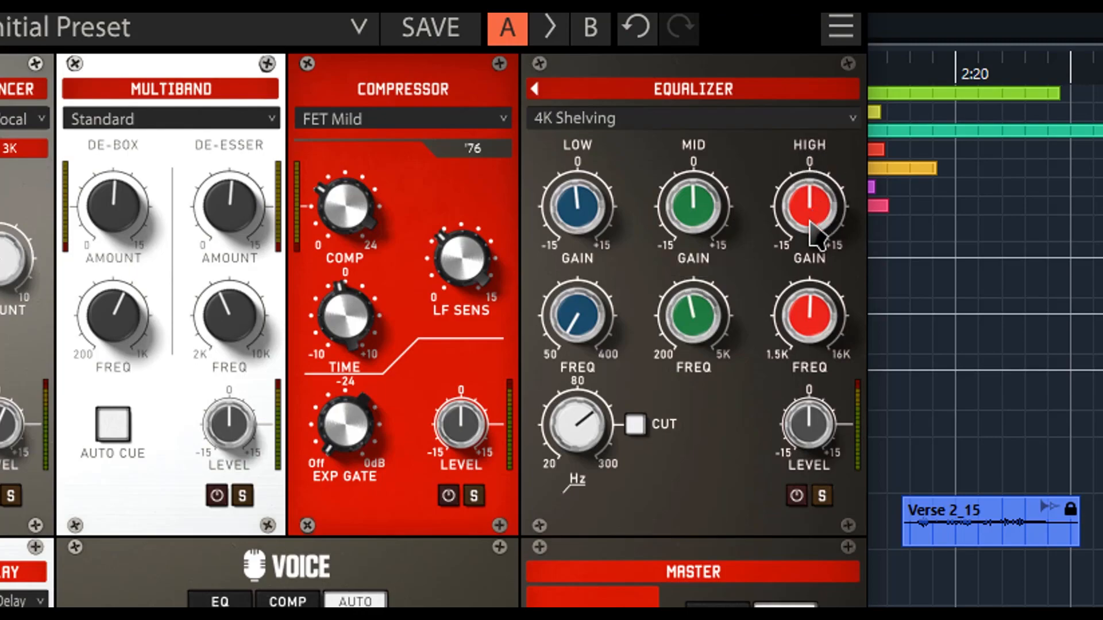
- Raise the Equalizer's High gain and output Level slightly above 0, and lower its High frequency slightly below centre
mouse_move(827, 208)
mouse_down()
mouse_move(827, 233)
mouse_move(827, 192)
mouse_move(828, 203)
mouse_up()
mouse_move(818, 333)
mouse_down()
mouse_move(819, 368)
mouse_move(818, 288)
mouse_move(819, 322)
mouse_up()
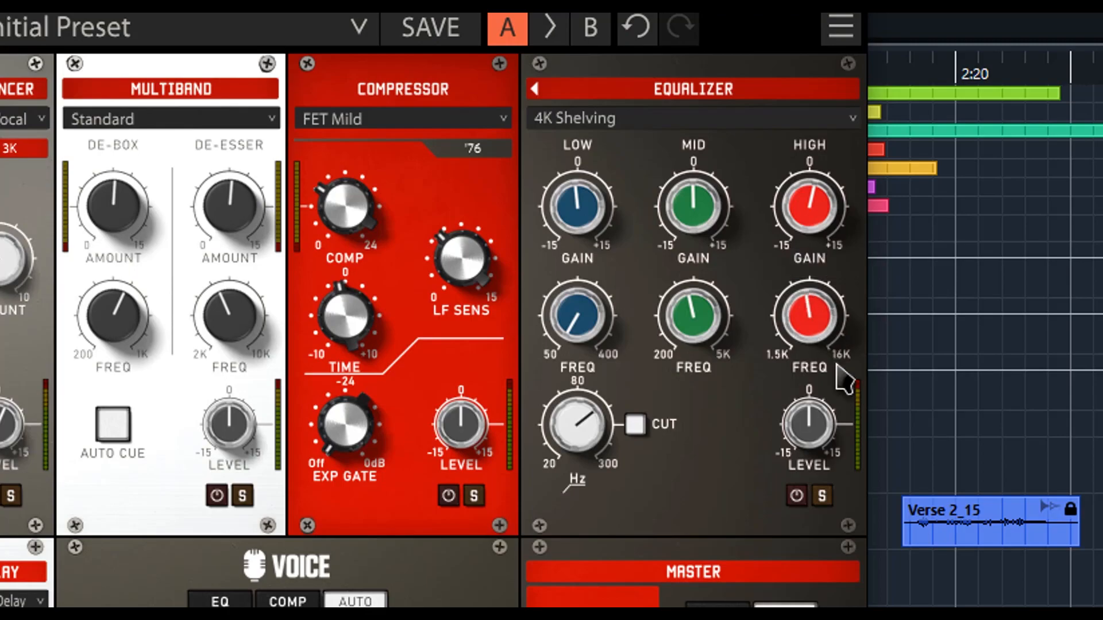
drag(810, 428, 810, 417)
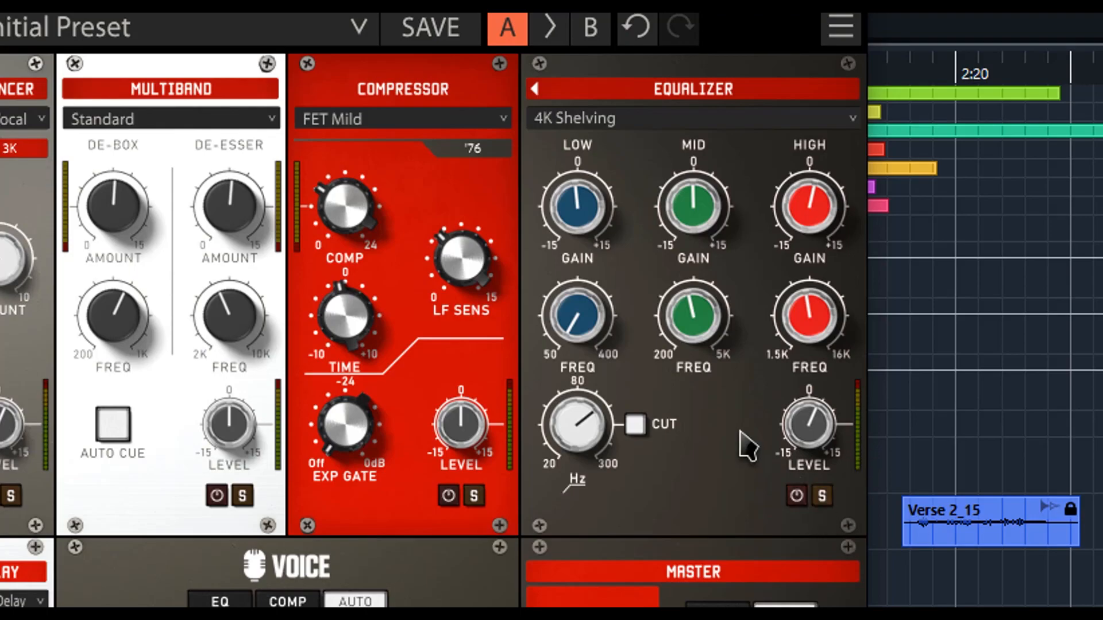
- Examine the available Equalizer models and Space types, keeping 4K Shelving and Almost Dry
click(845, 121)
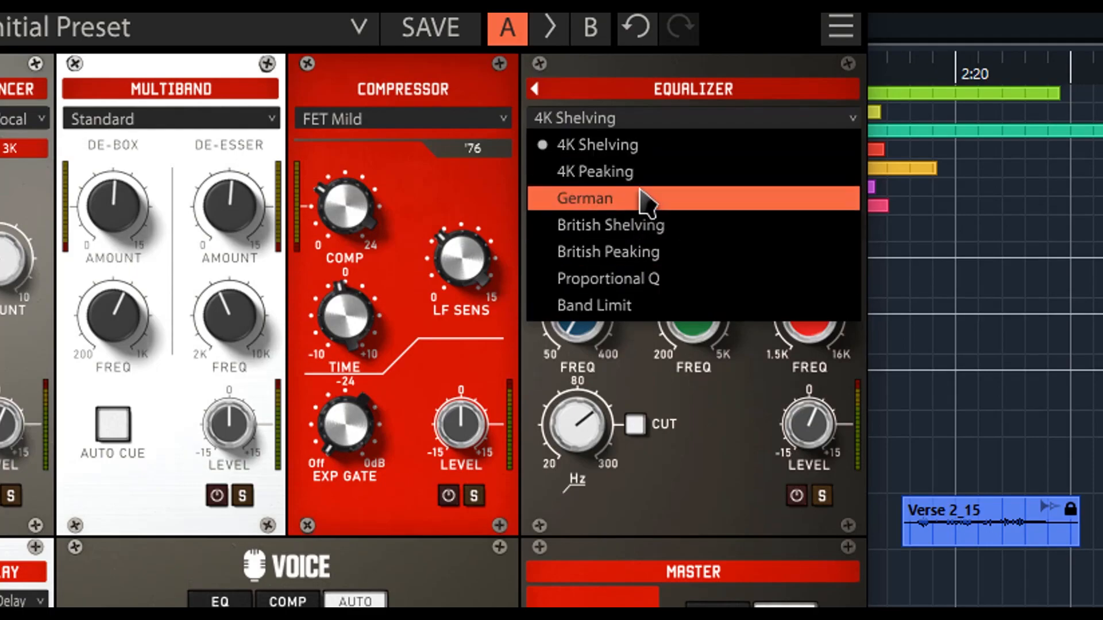
click(112, 600)
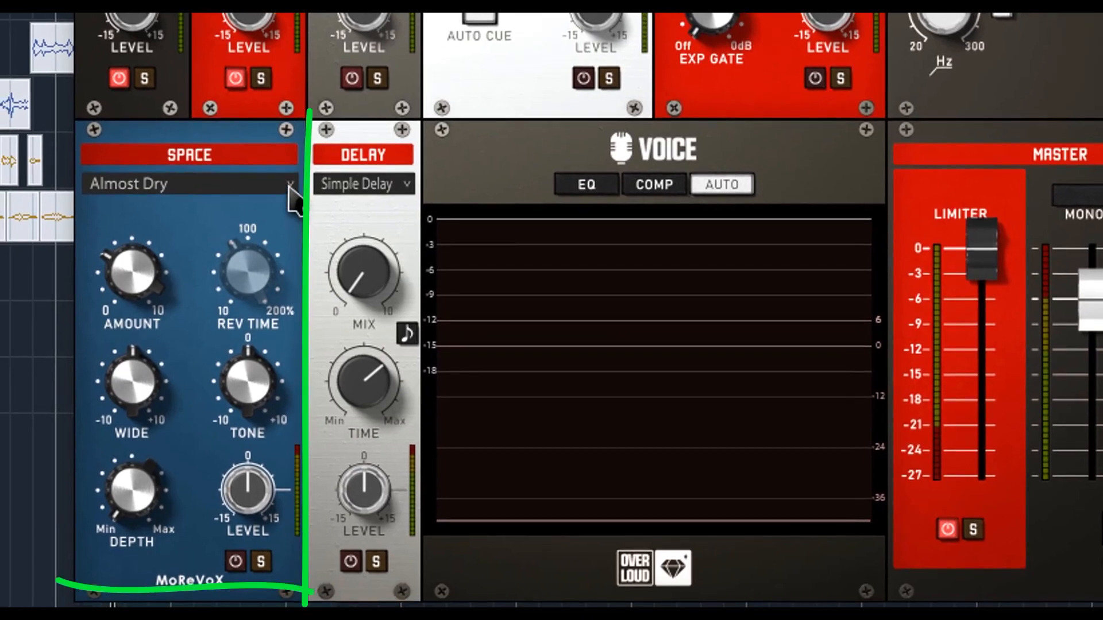
click(289, 185)
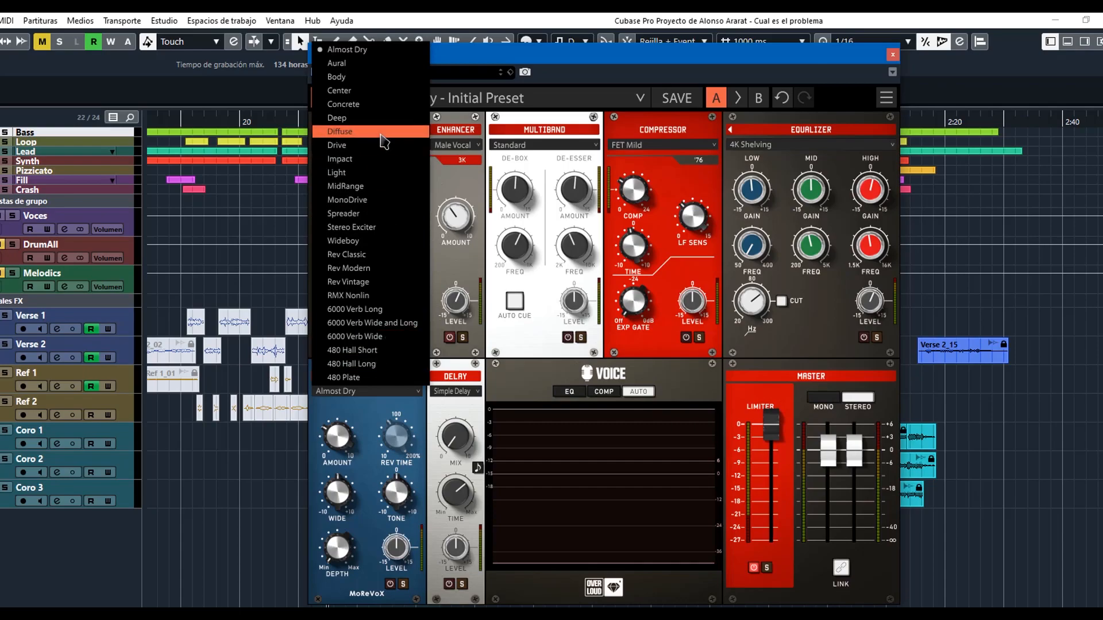
key(Escape)
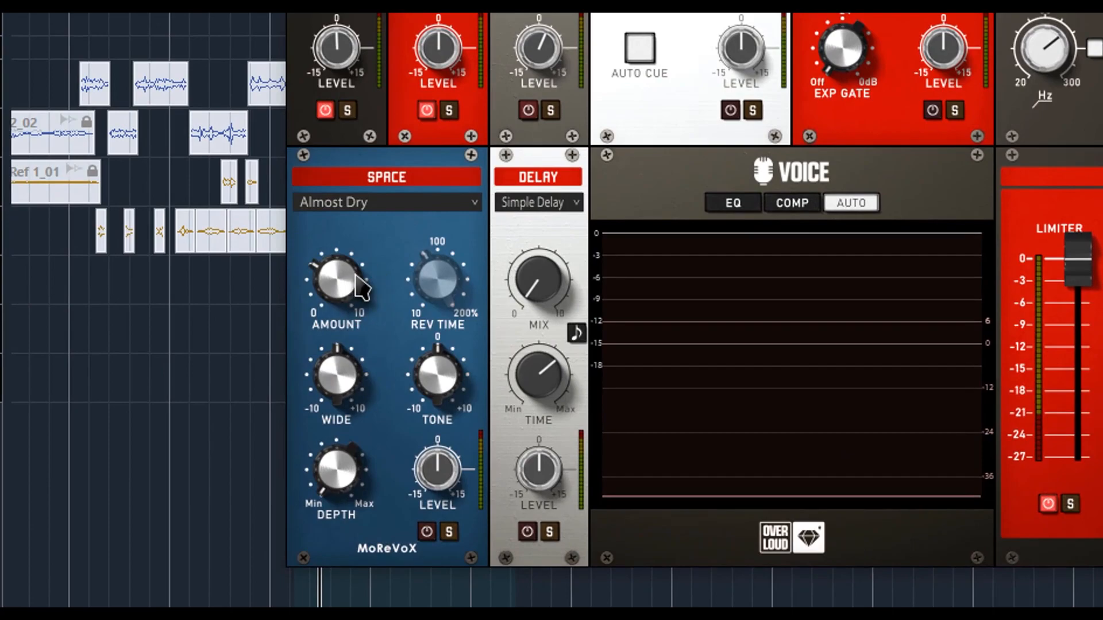
- Set the Space module's Amount and Depth to mid-range, lower Wide well below 0, and raise Tone slightly above 0
mouse_move(362, 313)
mouse_down()
mouse_move(362, 270)
mouse_move(333, 310)
mouse_move(347, 298)
mouse_up()
mouse_move(339, 394)
mouse_down()
mouse_move(339, 405)
mouse_move(339, 376)
mouse_move(339, 414)
mouse_up()
drag(336, 485, 345, 505)
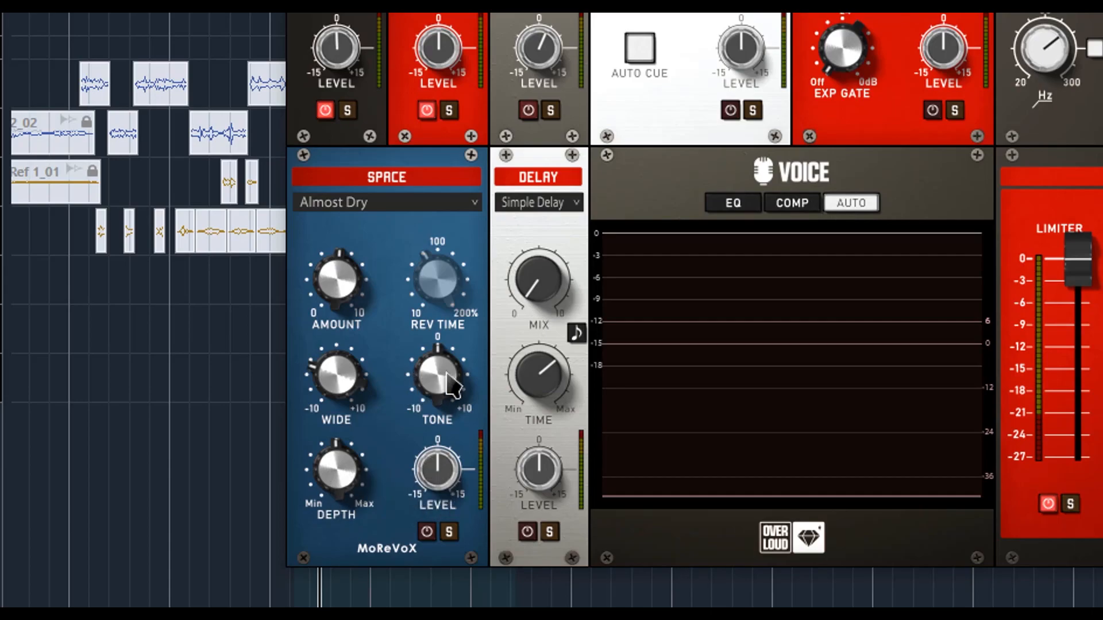
mouse_move(451, 382)
mouse_down()
mouse_move(450, 402)
mouse_move(451, 377)
mouse_up()
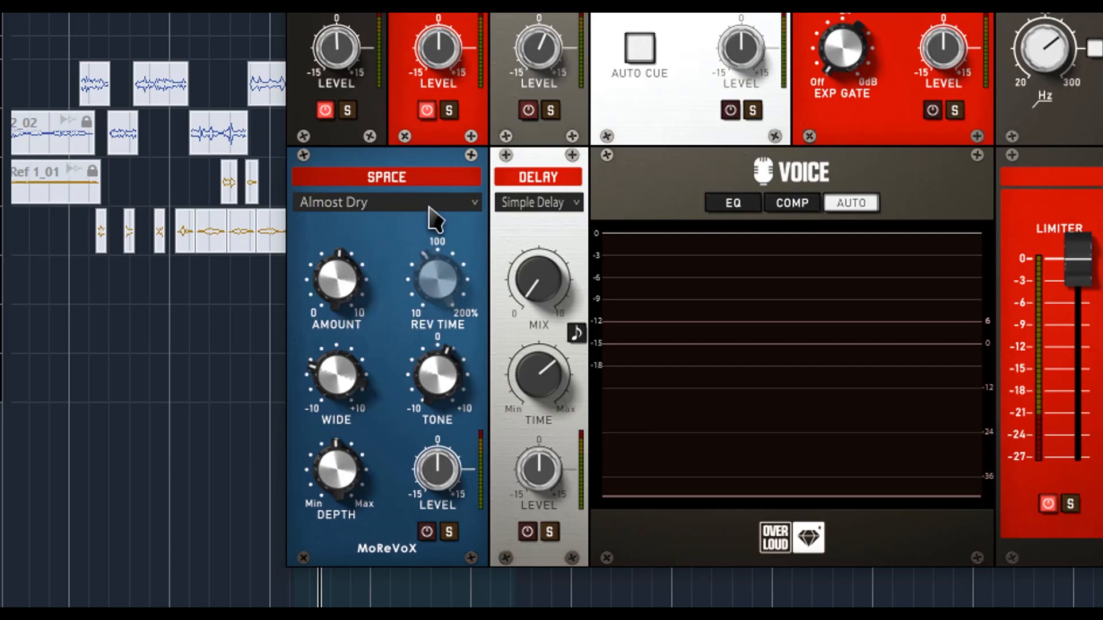
- Switch the Space module to the 480 Hall Long reverb and try its Rev Time control
click(479, 208)
click(424, 161)
mouse_move(442, 274)
mouse_down()
mouse_move(442, 235)
mouse_move(443, 305)
mouse_move(442, 270)
mouse_move(442, 285)
mouse_up()
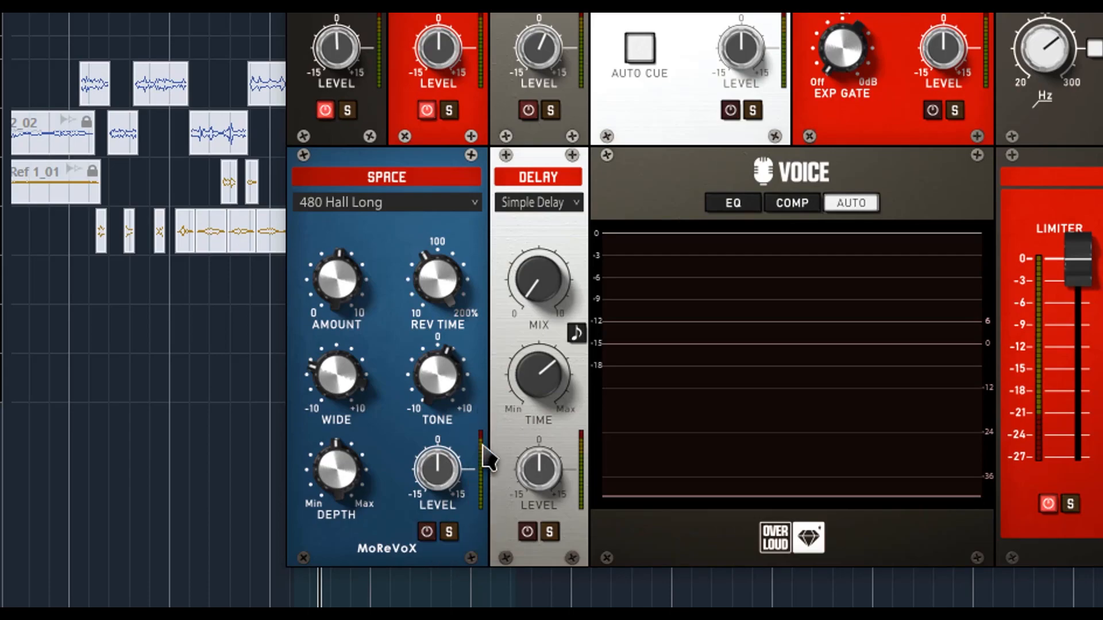
- Keep the Delay on Simple Delay, raise its Mix to about a quarter, and lower its Time to about a quarter
click(577, 202)
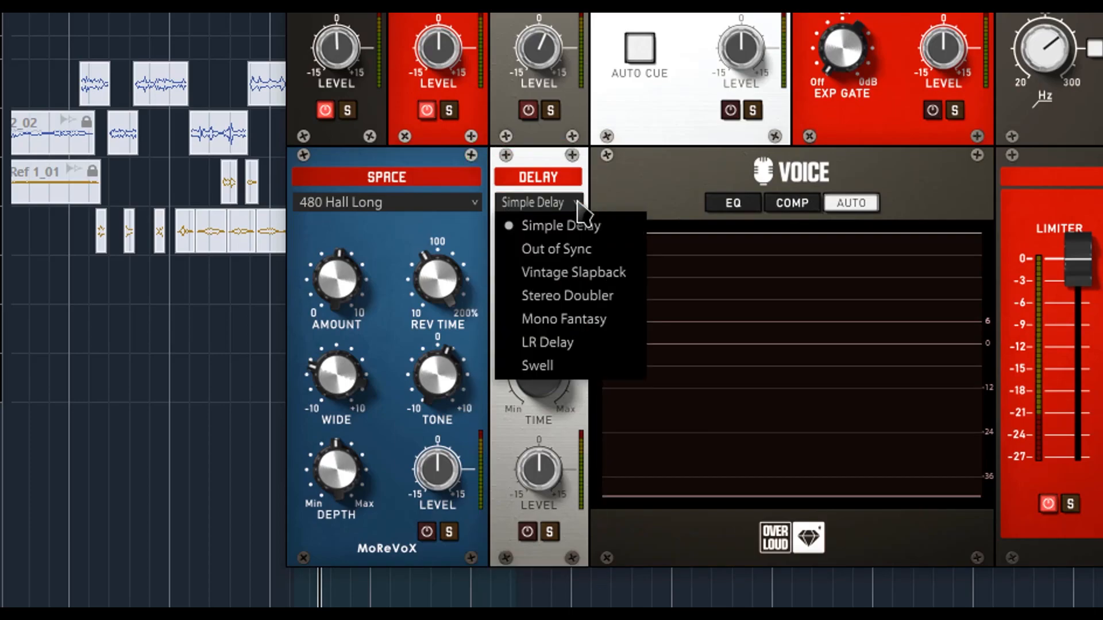
click(616, 198)
mouse_move(542, 287)
mouse_down()
mouse_move(538, 253)
mouse_move(538, 275)
mouse_up()
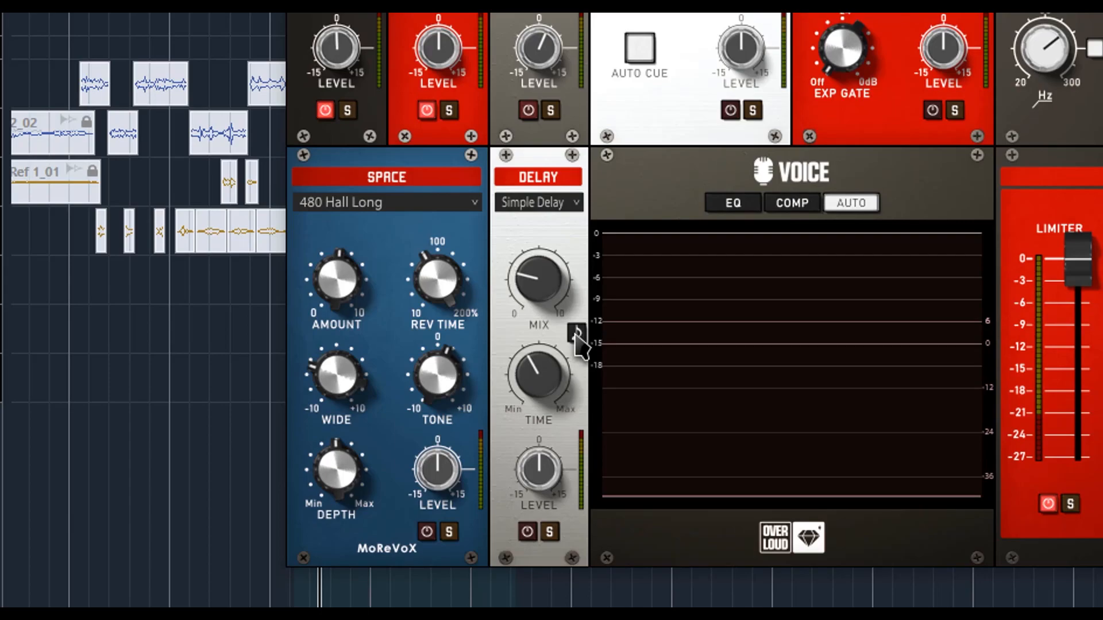
drag(538, 375, 538, 402)
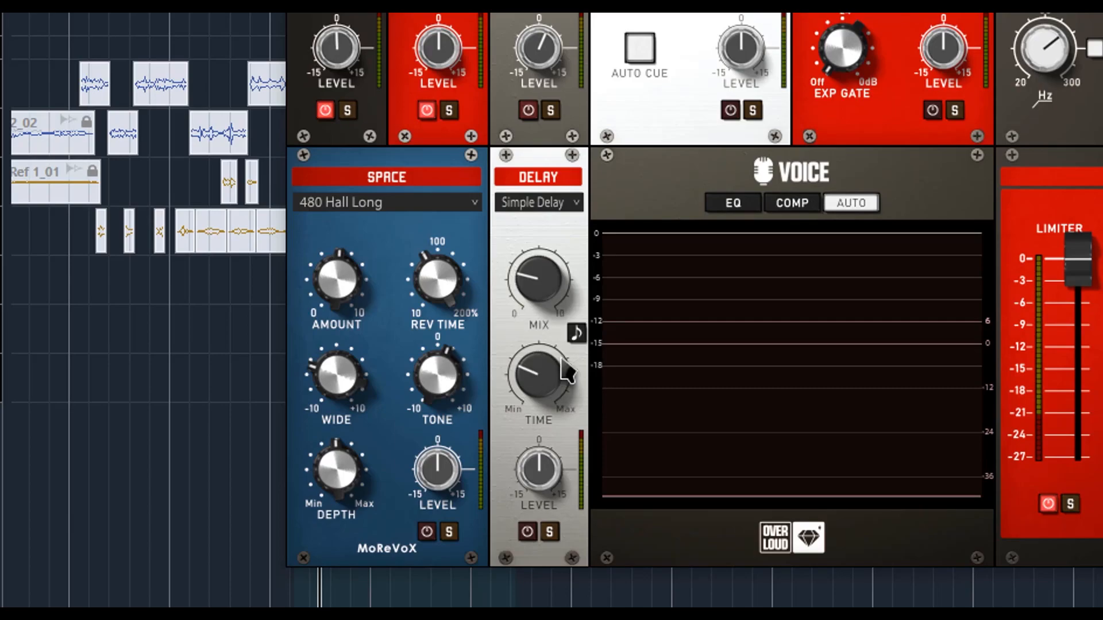
- Sync the Delay's Time to note values, try settings such as 1/16d, and turn the sync off again
click(577, 333)
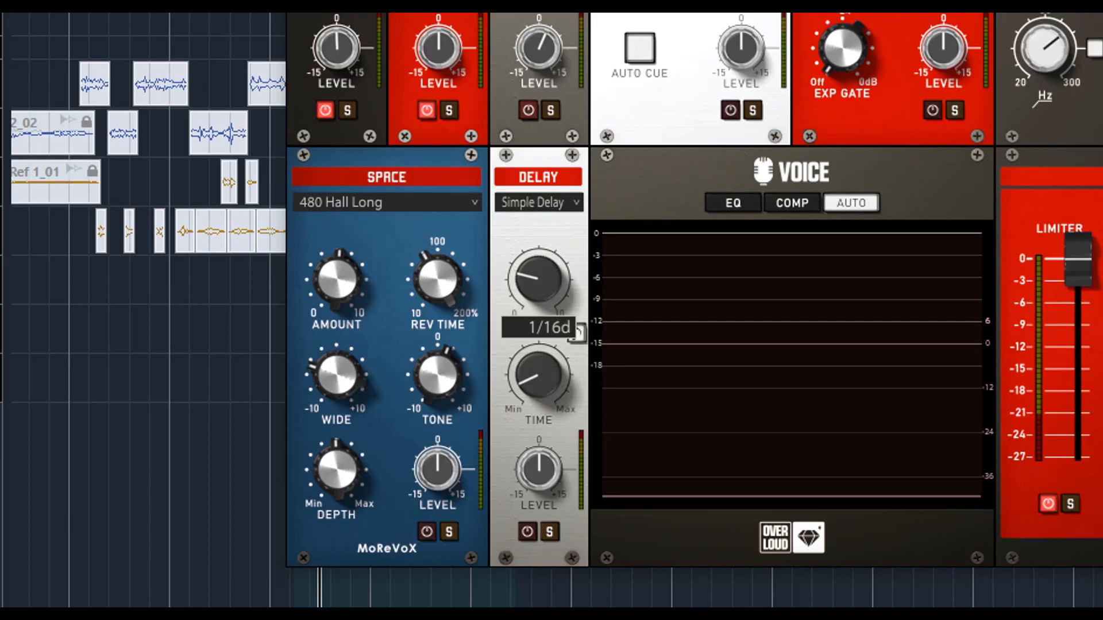
drag(538, 375, 538, 368)
click(576, 333)
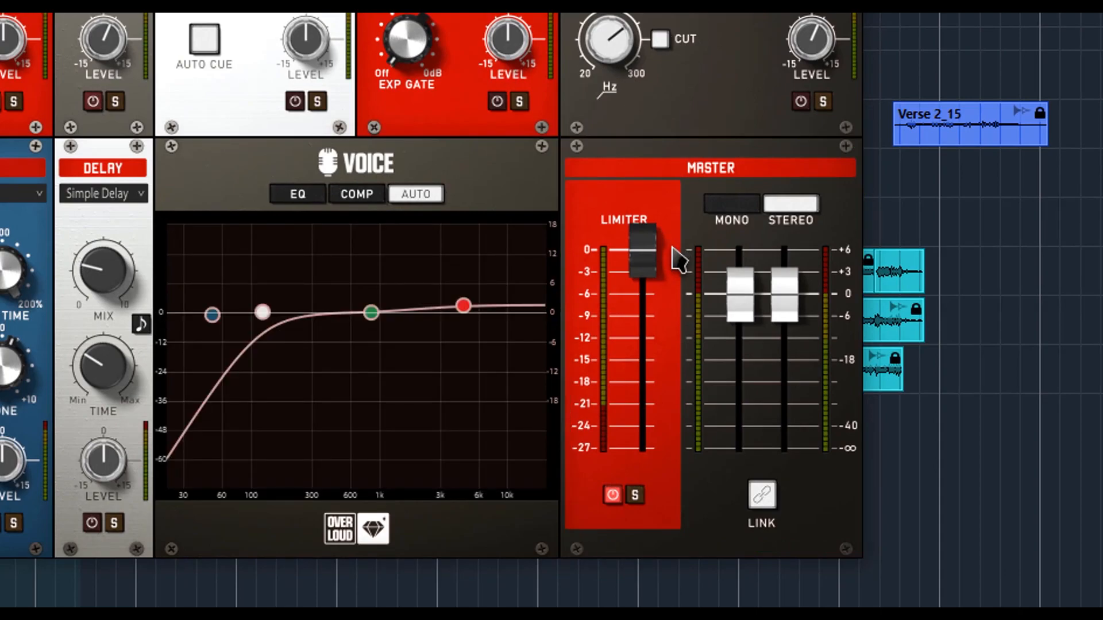
- Compare the Master section's Mono and Stereo modes, leaving it on Stereo
click(751, 204)
click(788, 214)
click(746, 214)
click(788, 216)
- Unlink the Master faders, lower both channels to between -6 and -18, and bring the Limiter down to about -6
drag(784, 320, 740, 317)
click(767, 503)
drag(644, 256, 643, 283)
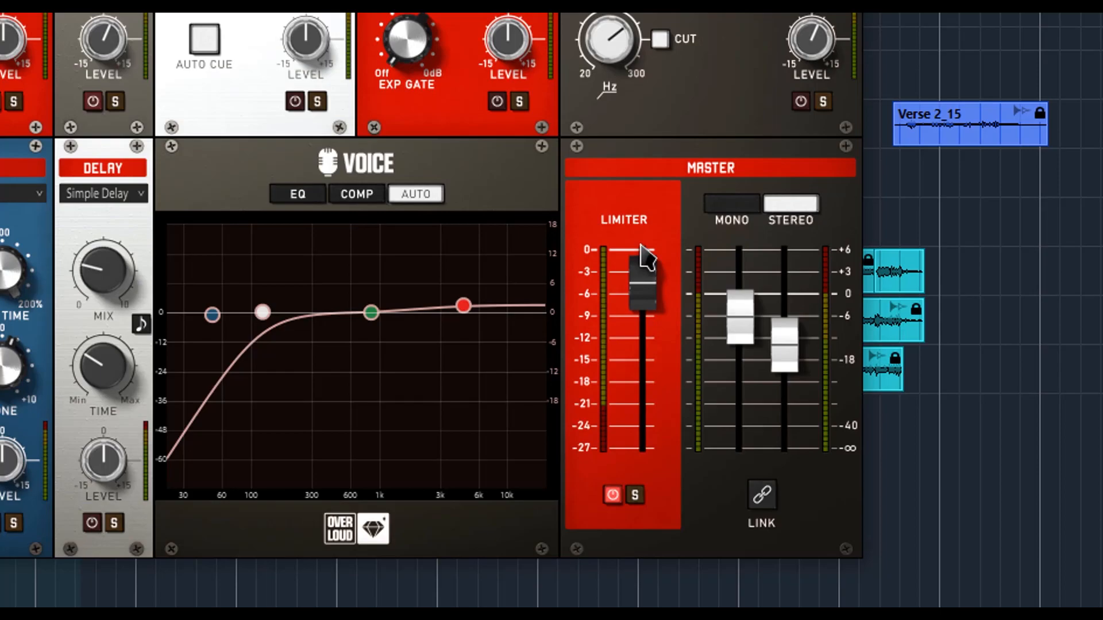
drag(740, 317, 739, 340)
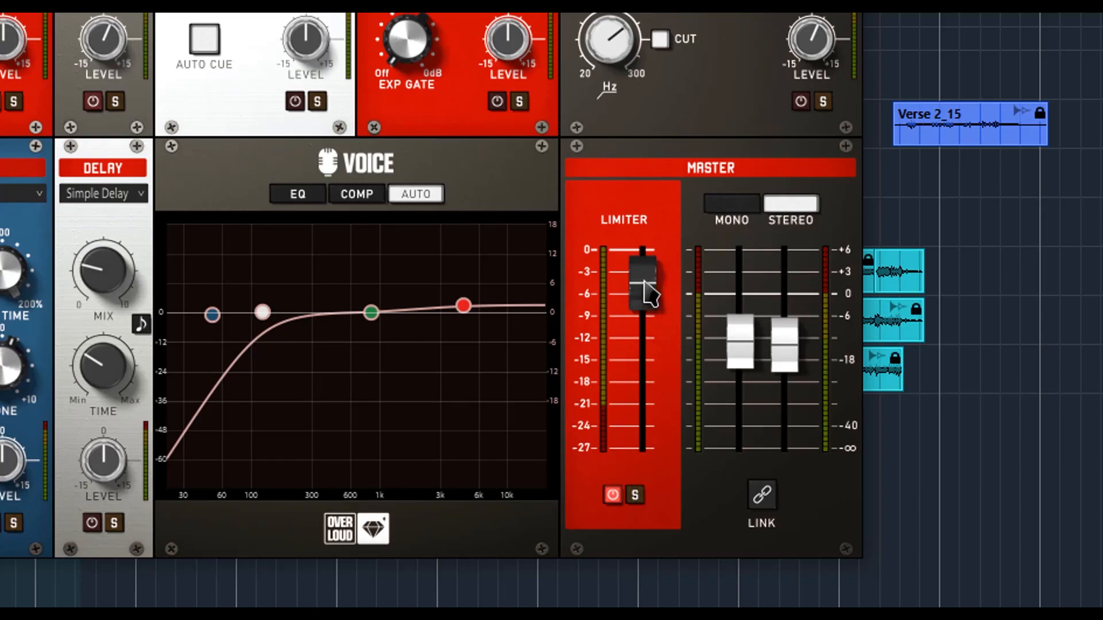
drag(643, 290, 642, 302)
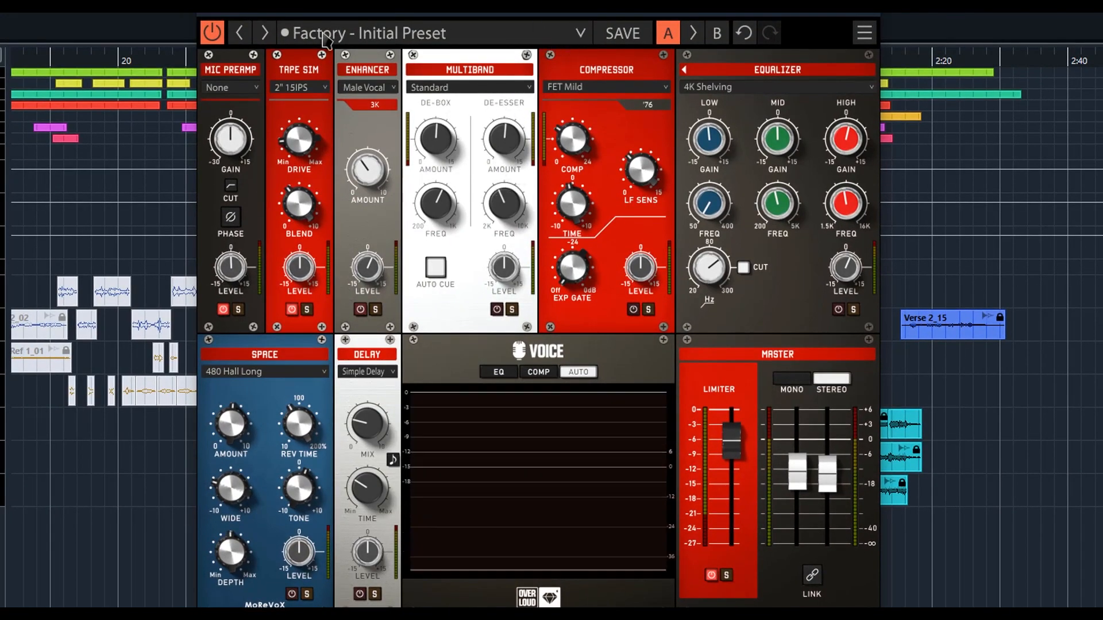
- Examine the presets offered in the artist banks and the MIDIhead bank, including the end of the MIDIhead list
click(581, 35)
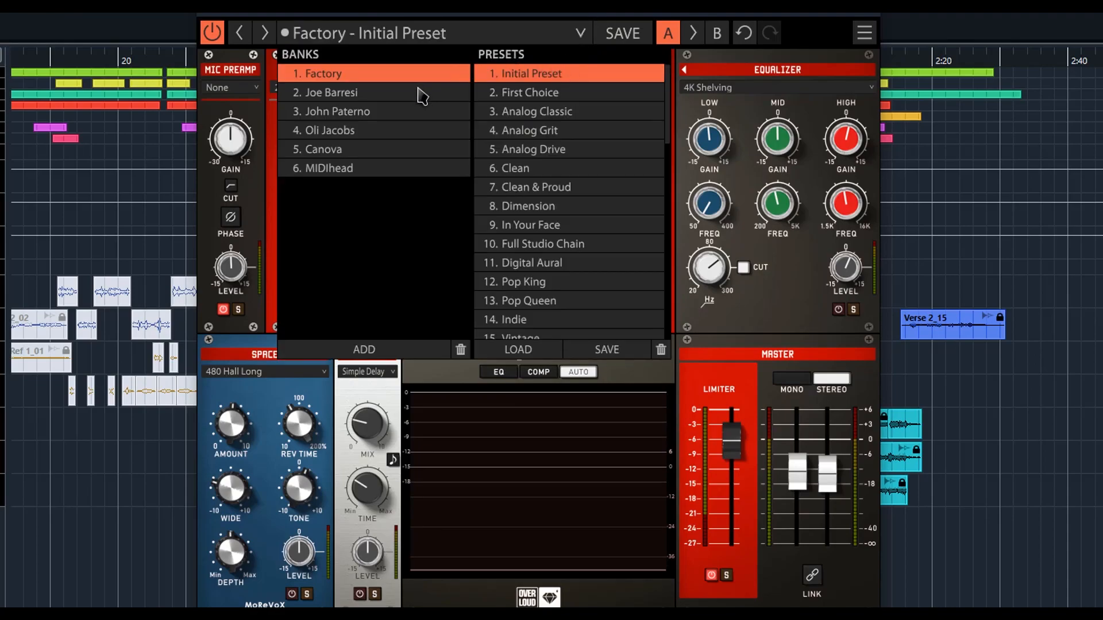
click(377, 96)
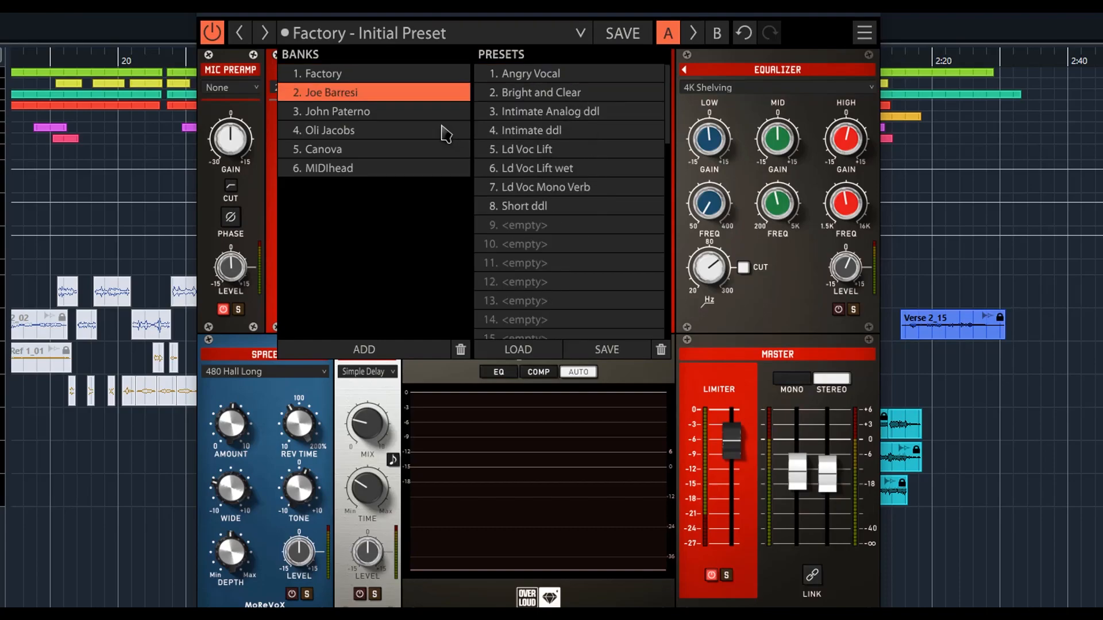
click(349, 115)
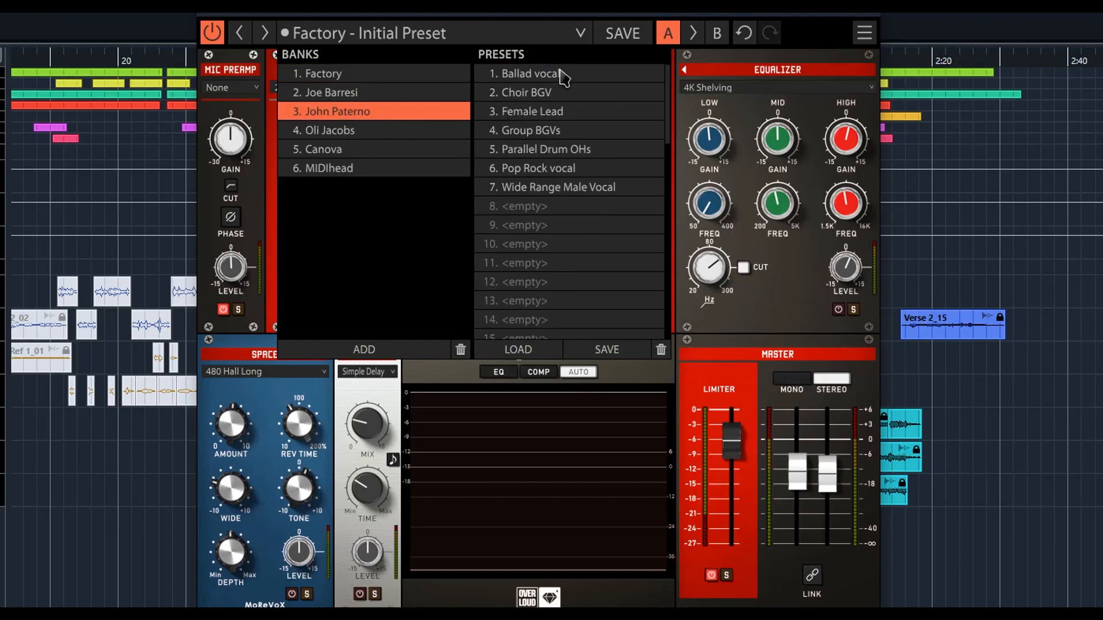
click(345, 132)
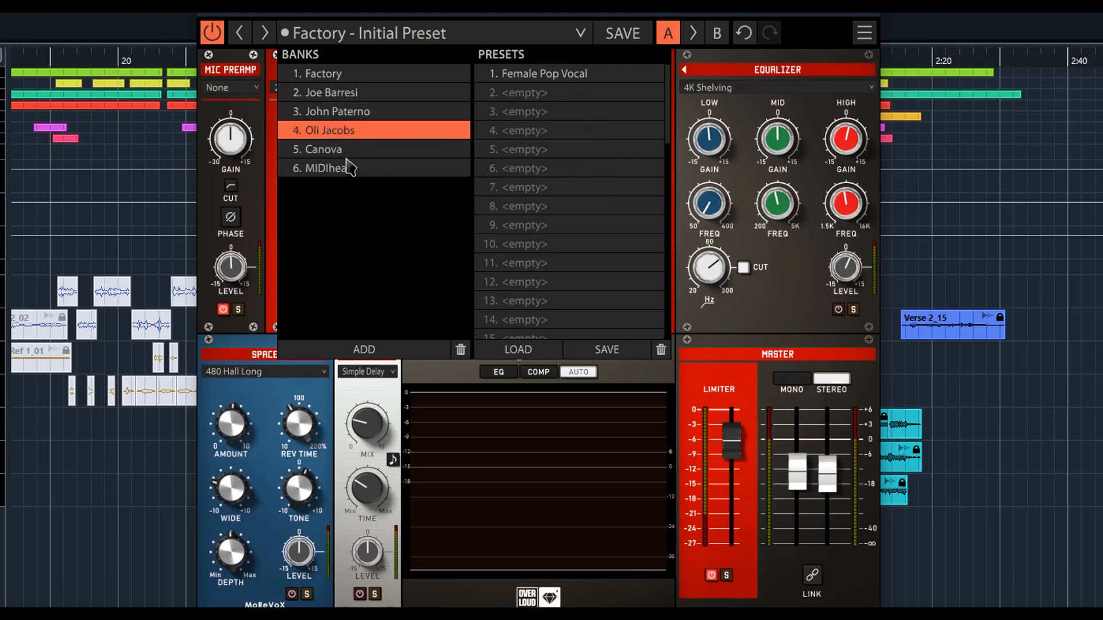
click(363, 150)
click(340, 173)
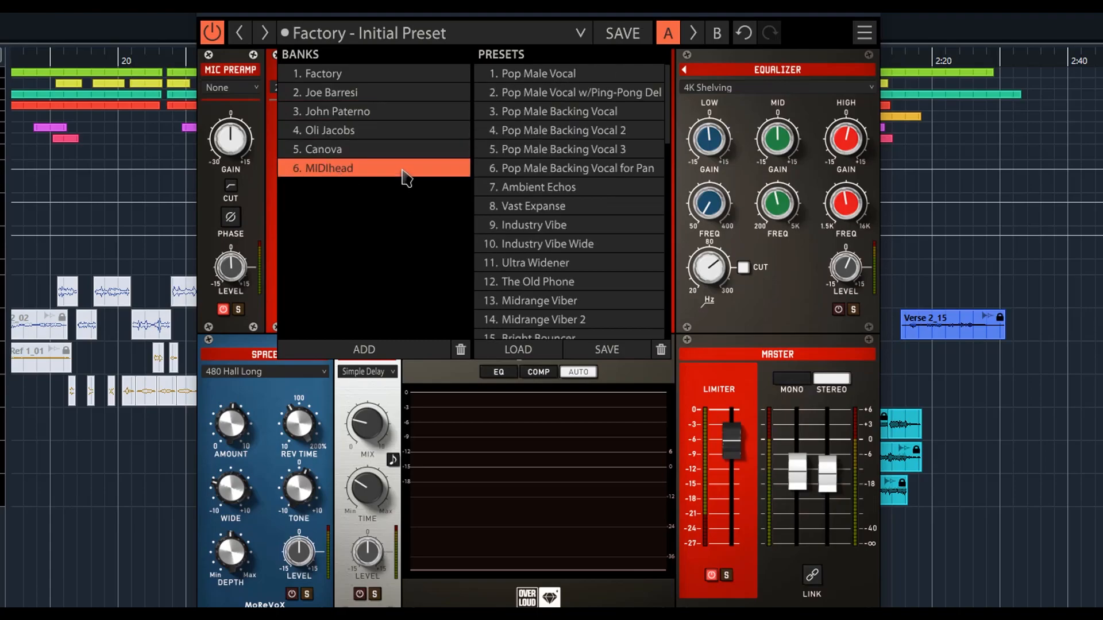
scroll(574, 189, down, 5)
scroll(560, 203, up, 3)
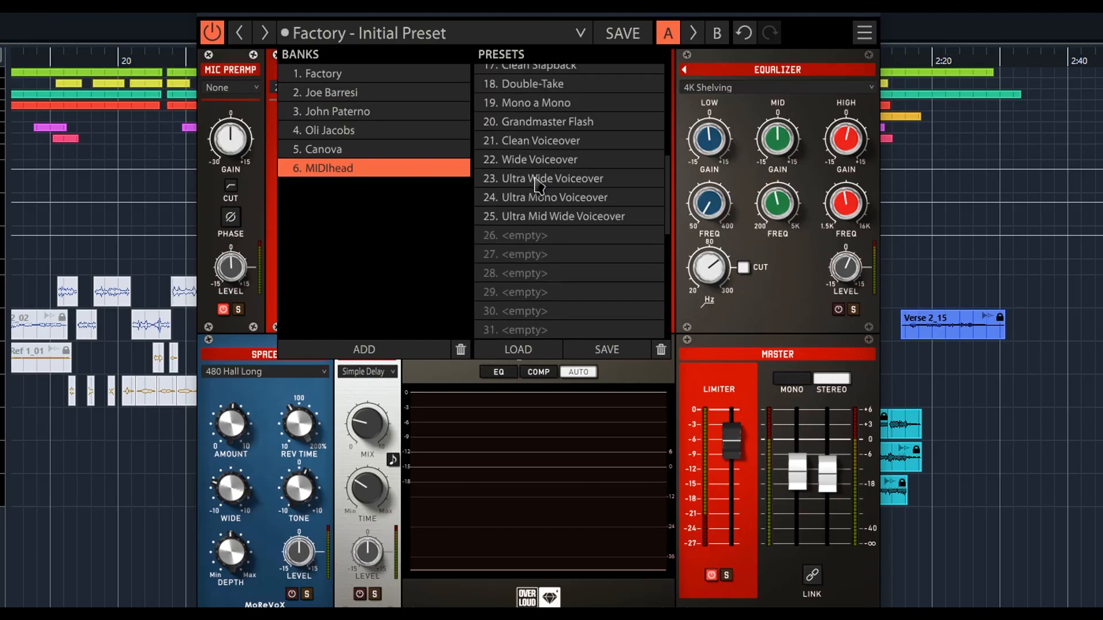
- Reload Initial Preset from the Factory bank, discarding the unsaved changes
click(308, 76)
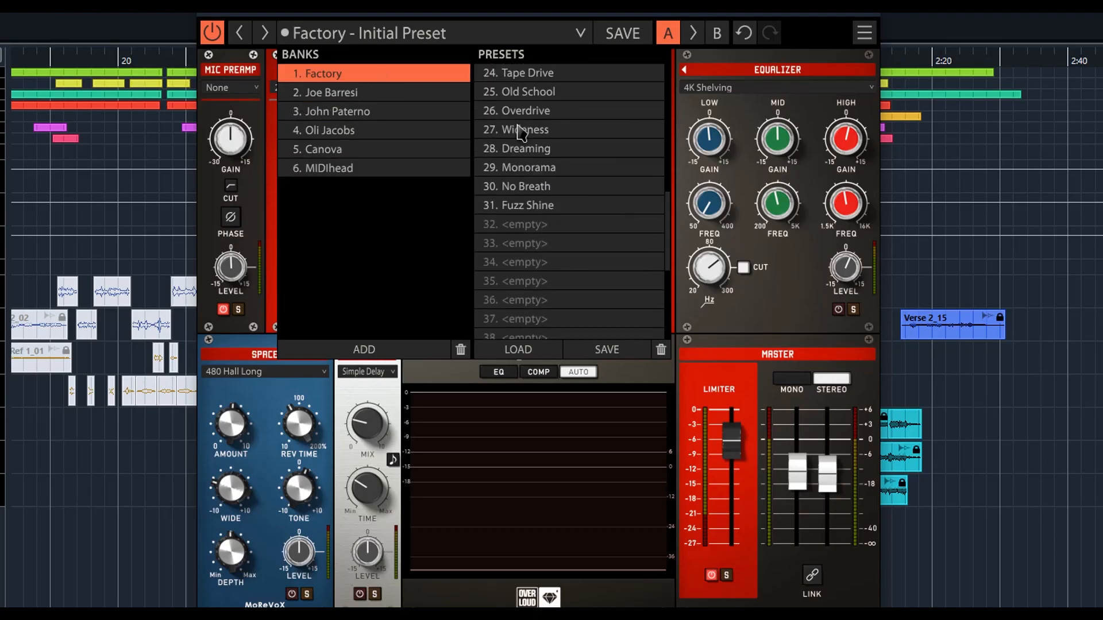
scroll(574, 193, up, 5)
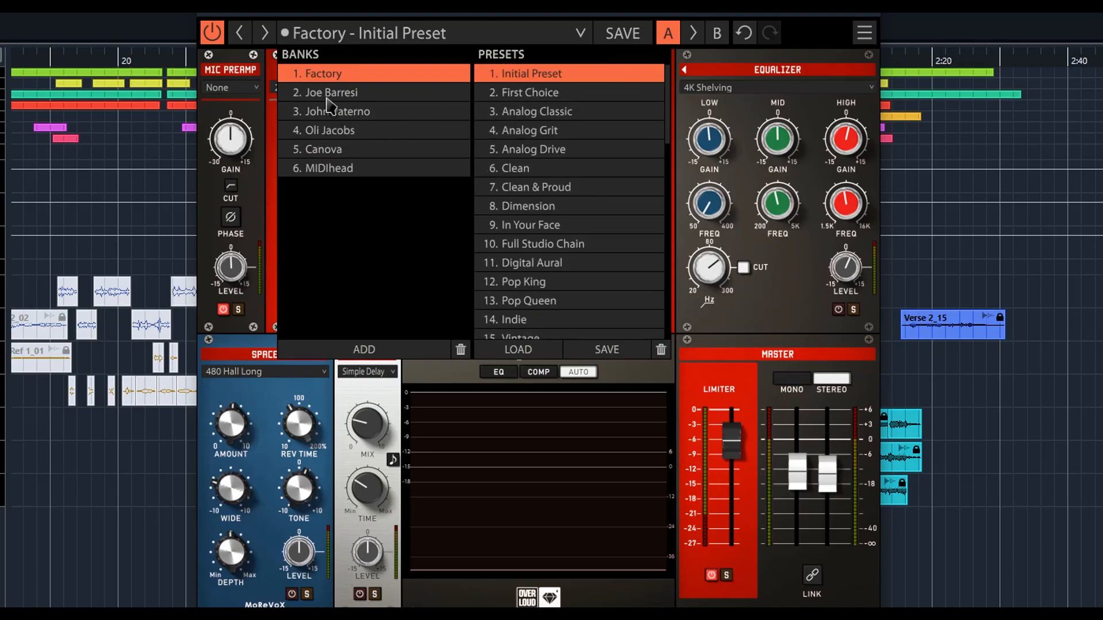
double_click(556, 73)
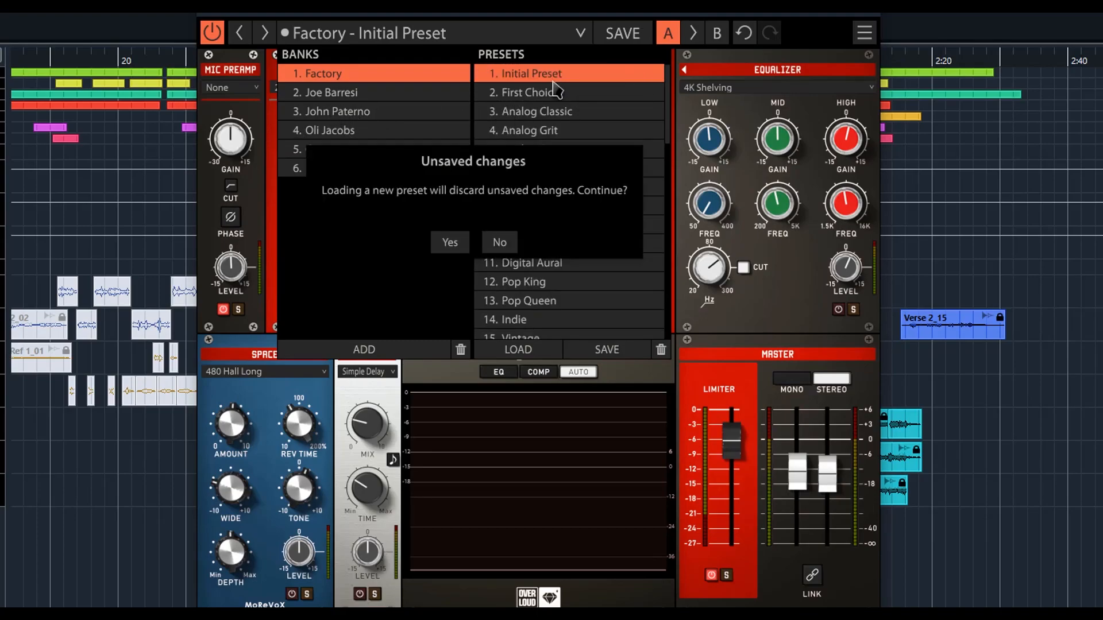
click(449, 242)
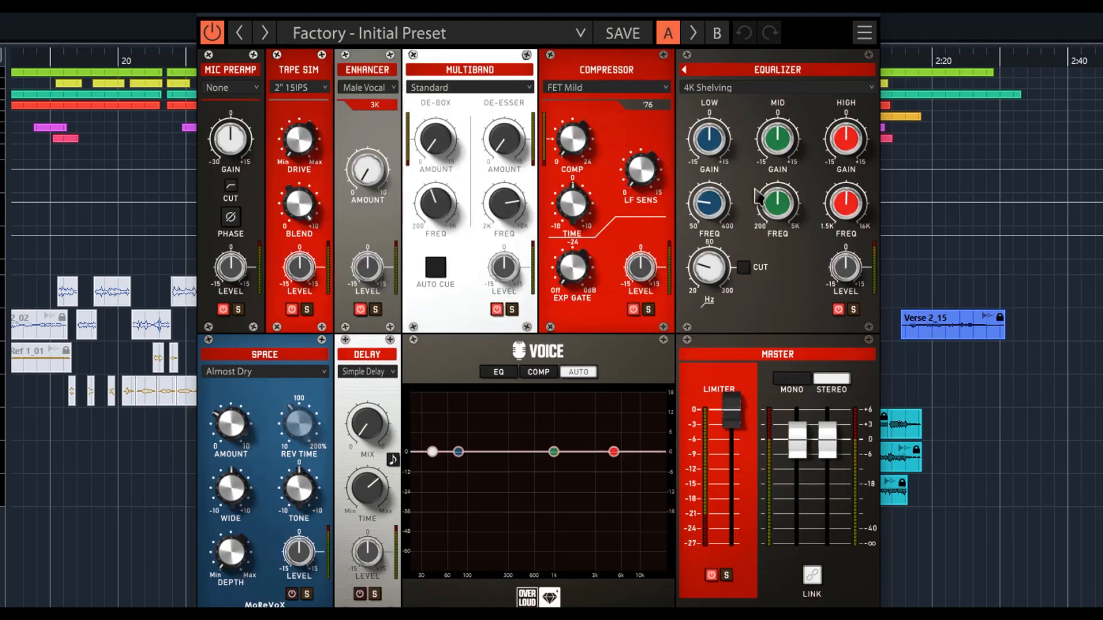
- Examine the Factory bank's presets and try Analog Classic
click(577, 35)
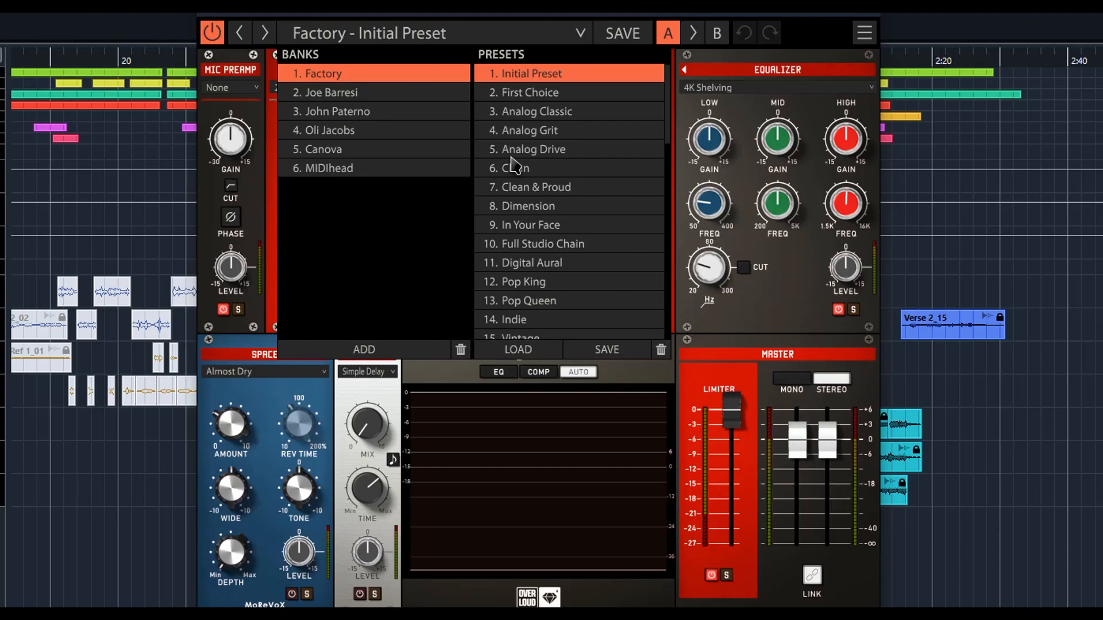
click(567, 119)
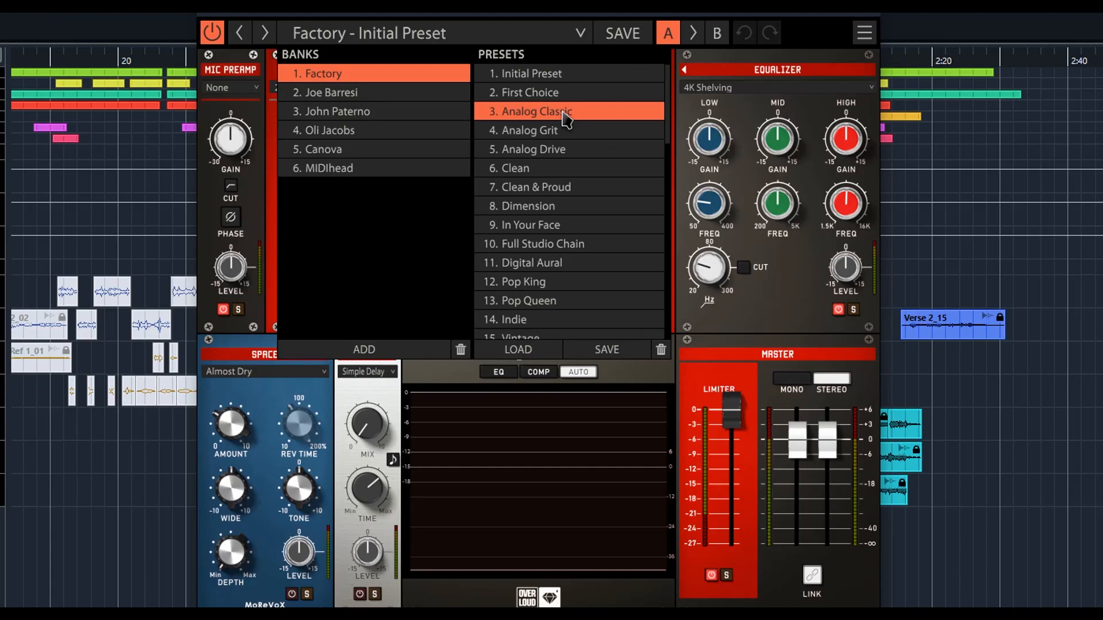
double_click(568, 119)
click(508, 260)
click(787, 323)
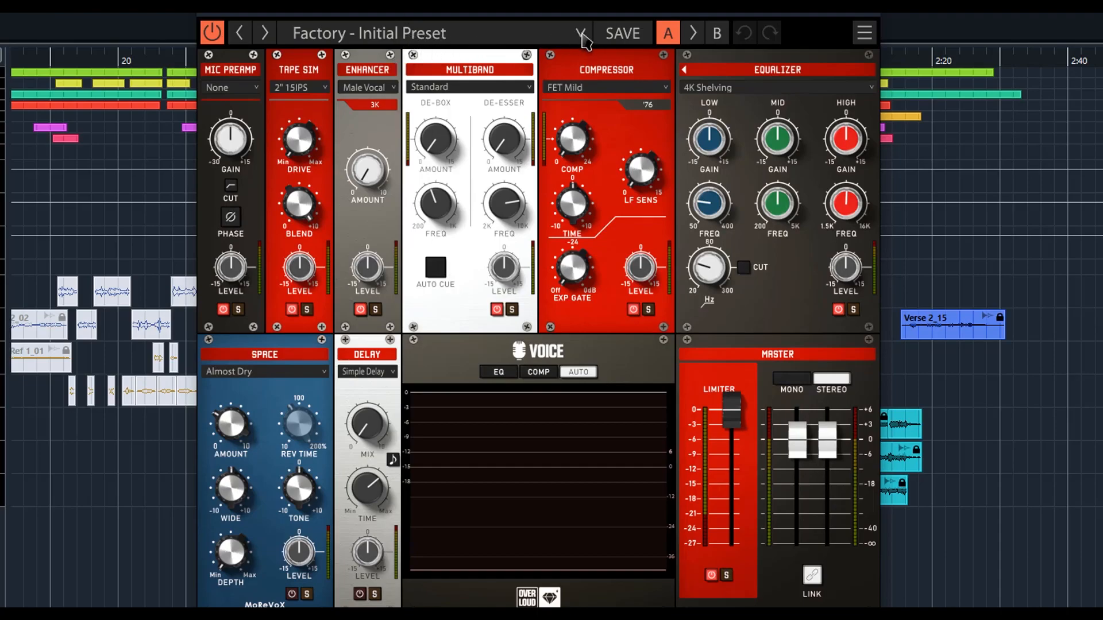
- Try the Female Lead preset from the John Paterno bank and return to the Factory bank's Initial Preset
click(581, 36)
click(401, 115)
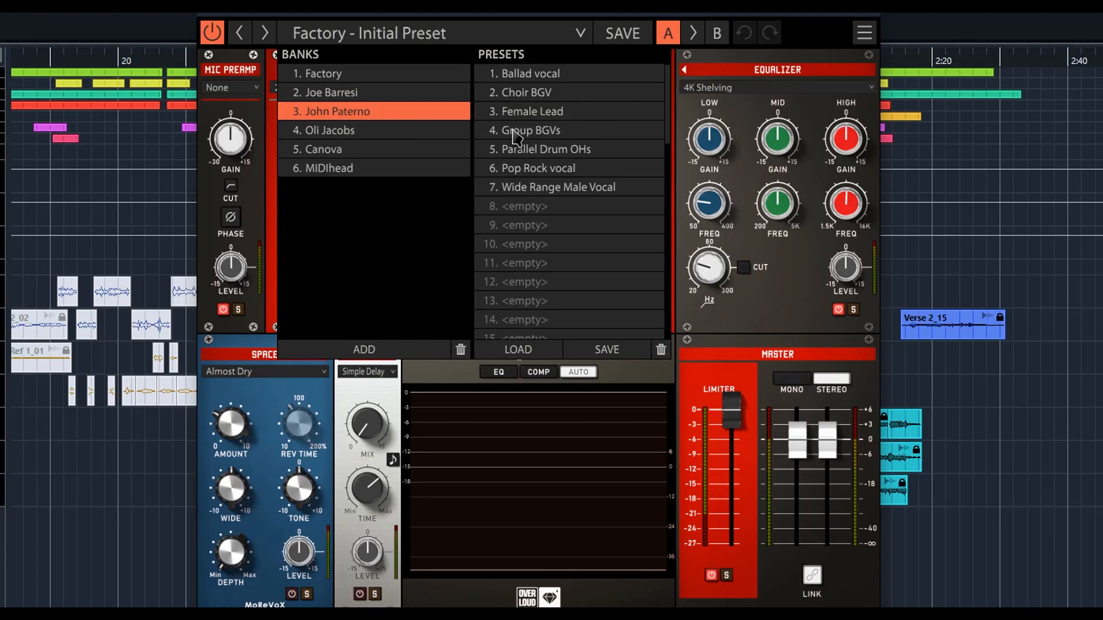
click(525, 112)
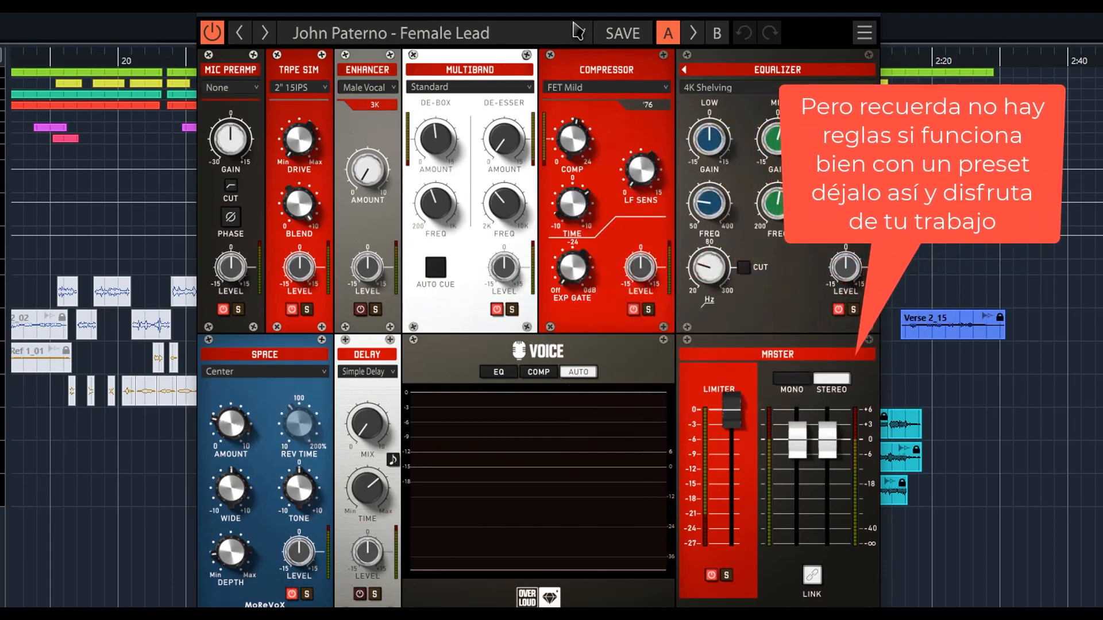
click(577, 31)
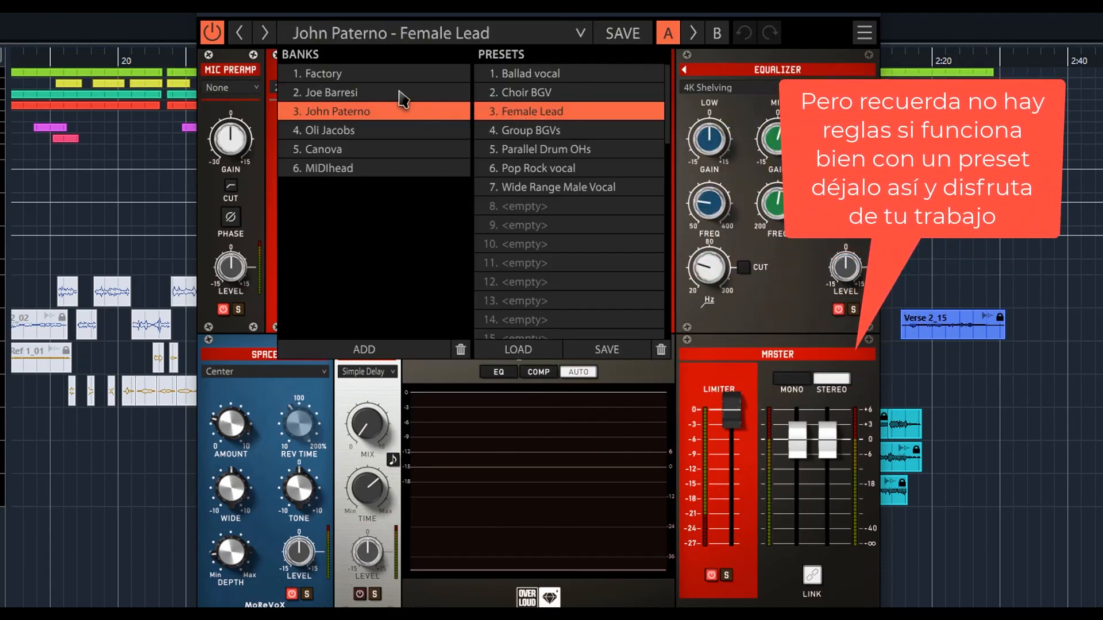
click(372, 79)
double_click(528, 85)
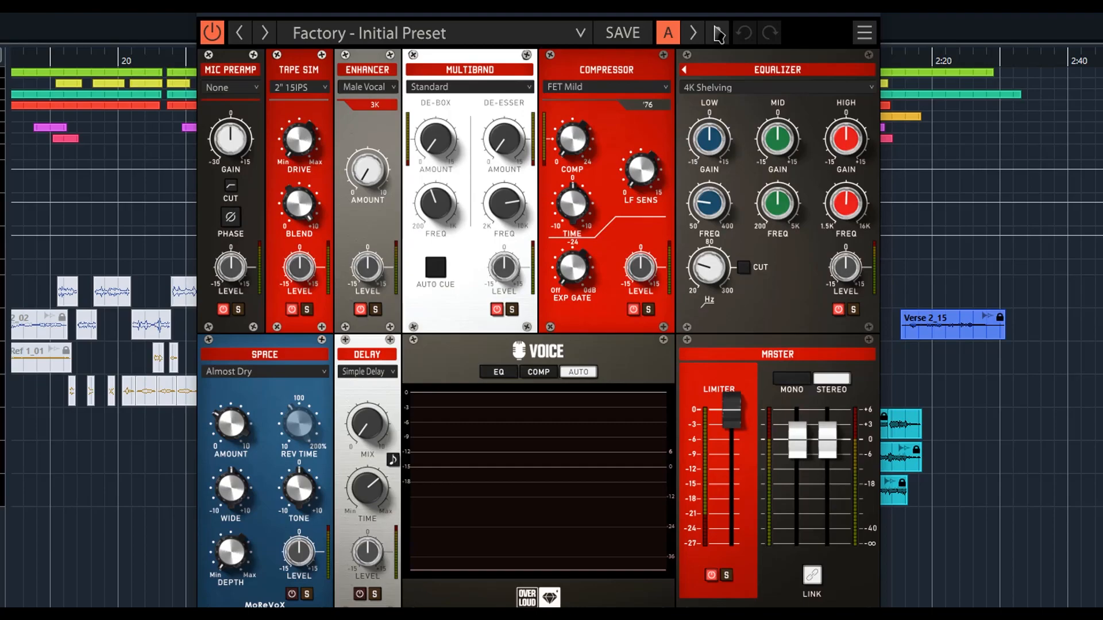
- Compare the A and B settings, return to A, and toggle the whole plugin off and on
click(718, 34)
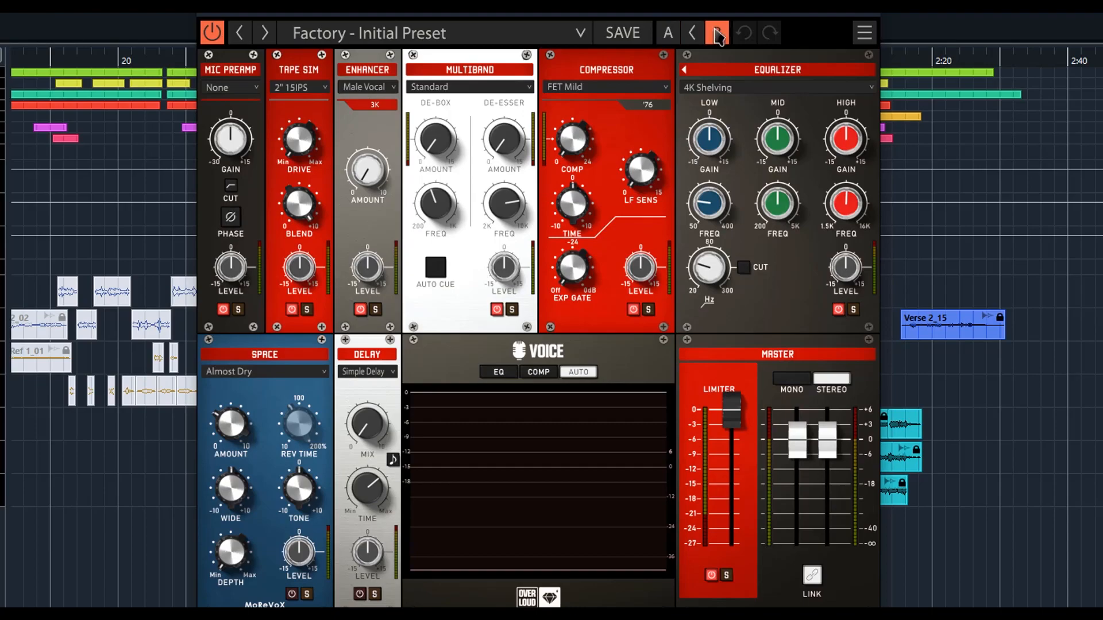
click(669, 39)
click(212, 33)
click(212, 33)
- Examine the plugin's preferences, including the oversampling modes and the option to show scribbles
click(861, 34)
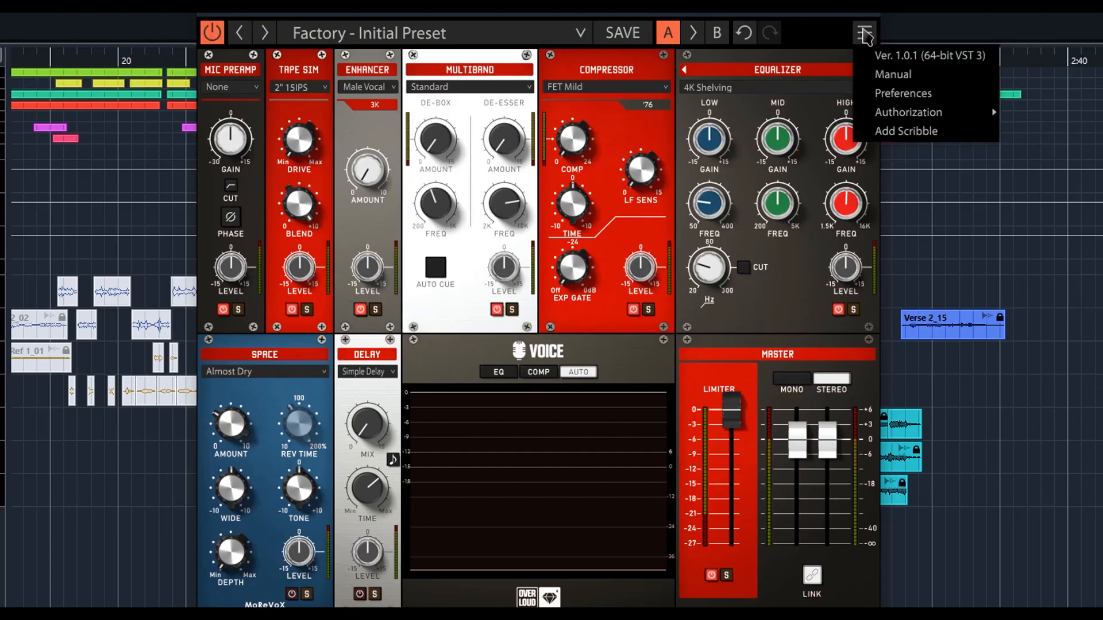
click(902, 93)
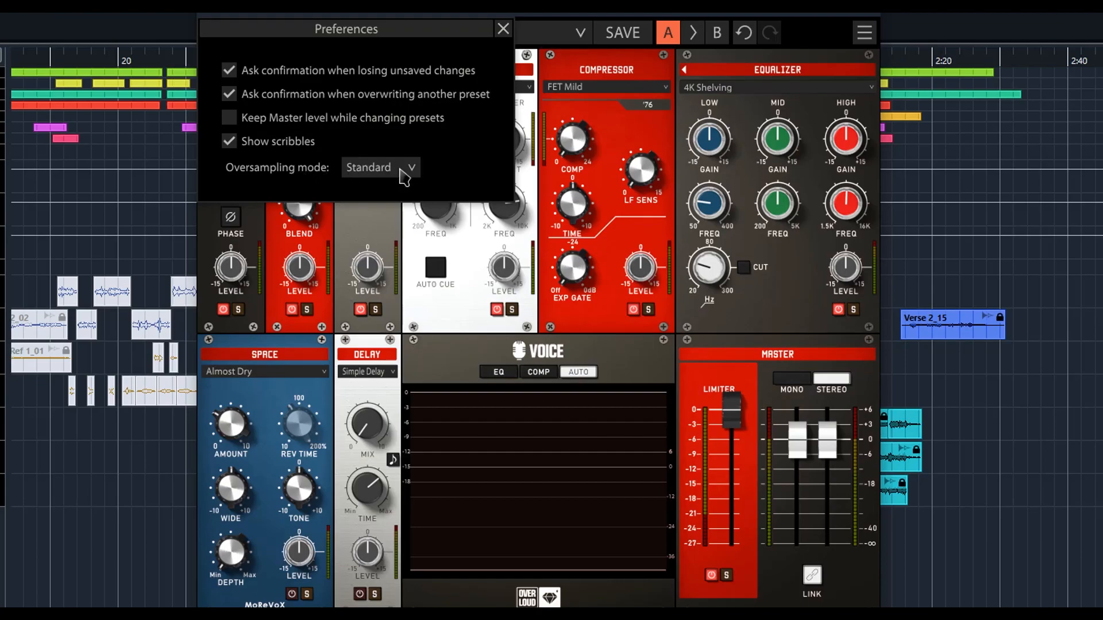
click(409, 172)
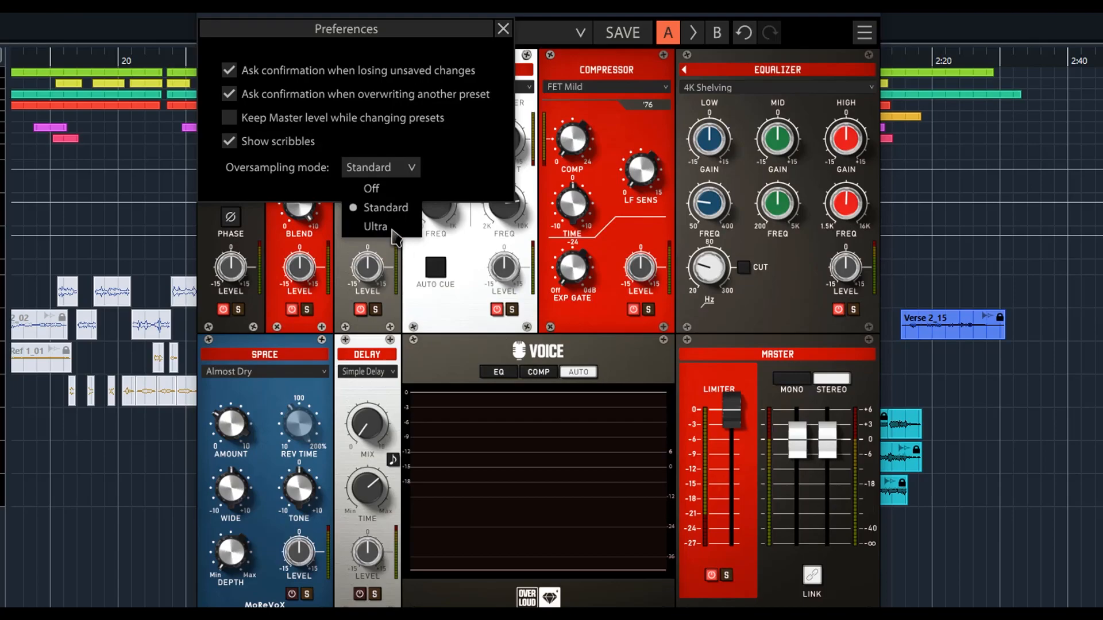
click(468, 143)
click(319, 142)
click(503, 29)
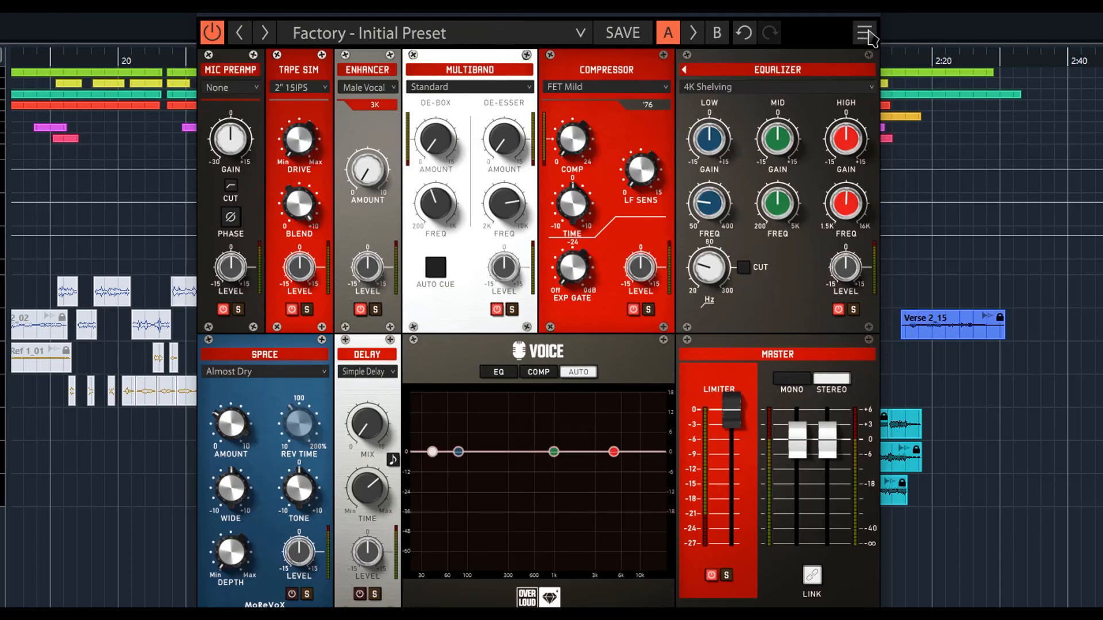
- Add a scribble, place it over the Delay module, and enlarge it
click(868, 35)
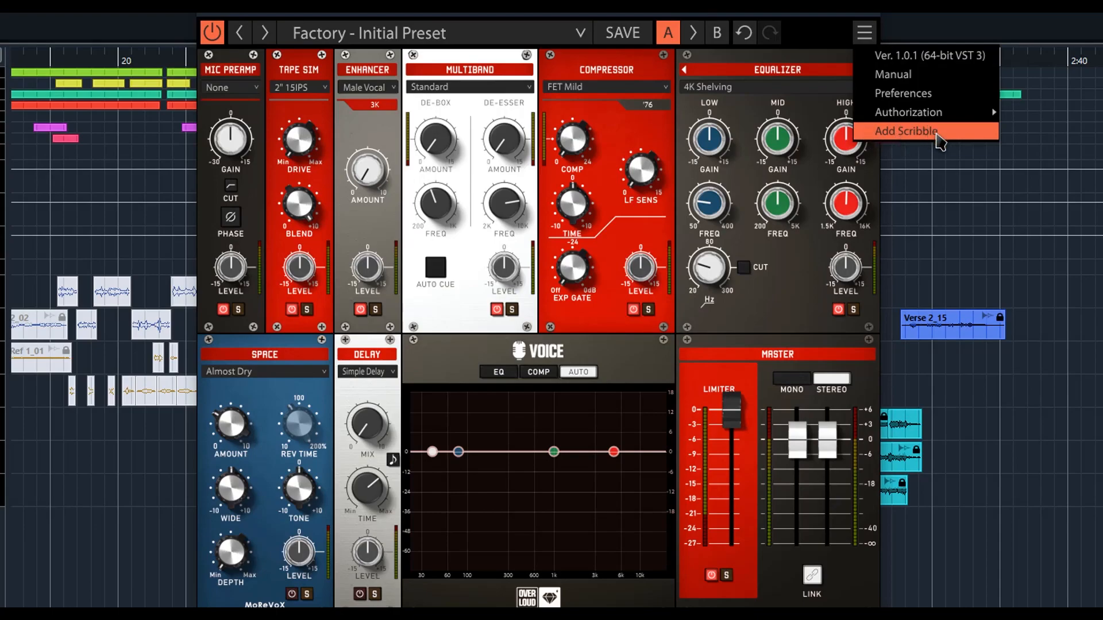
click(931, 133)
drag(554, 338, 373, 399)
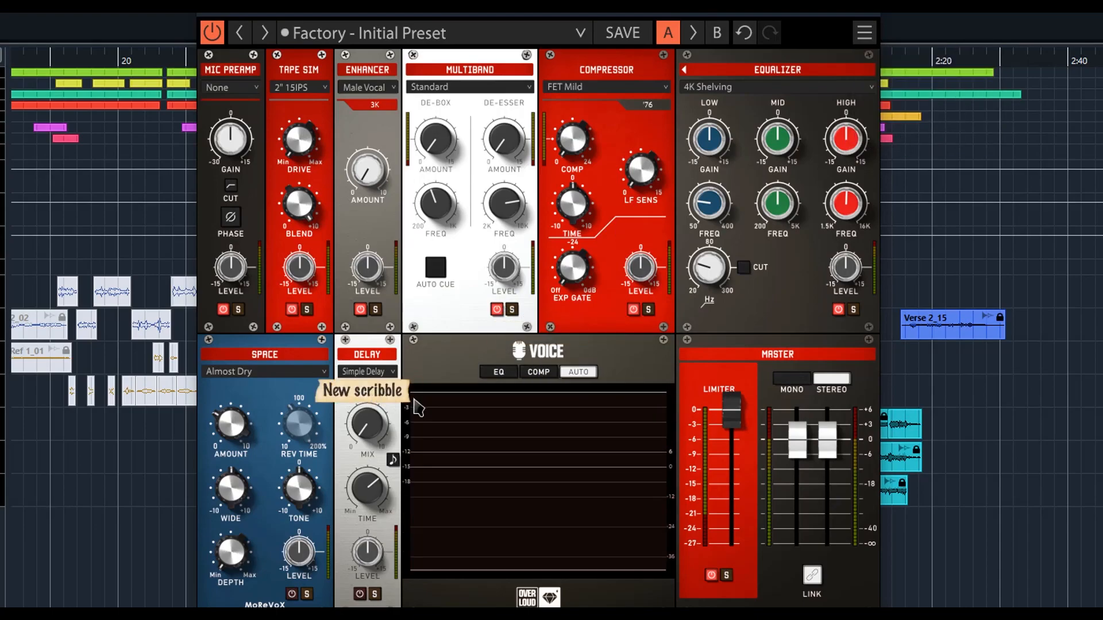
scroll(414, 403, up, 3)
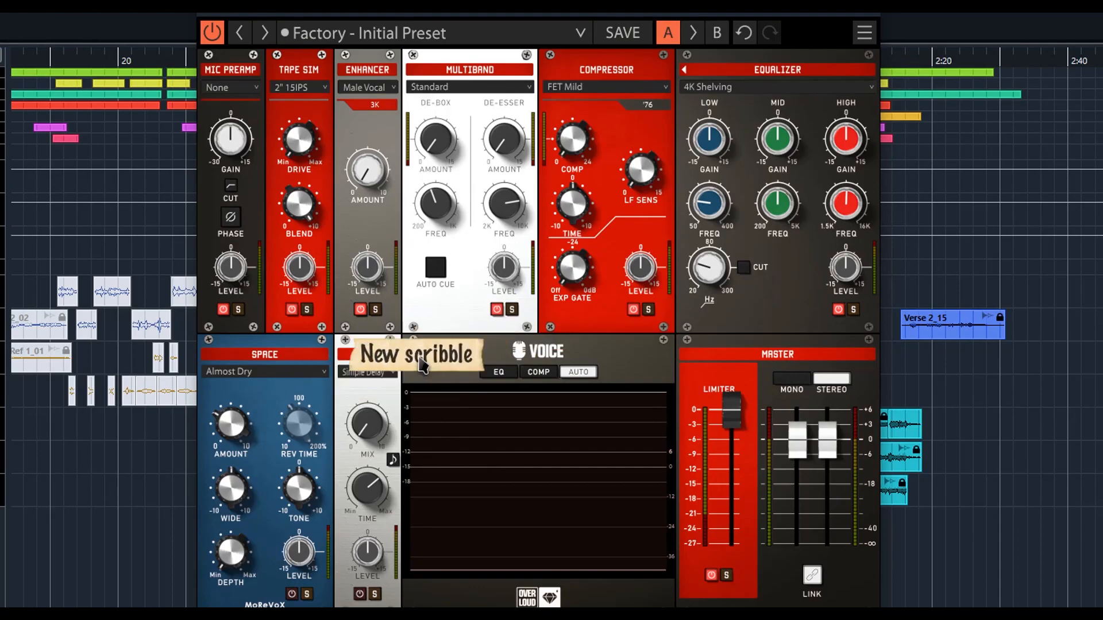
- Open the scribble's text for editing, cancel the edit, and delete the scribble
double_click(440, 421)
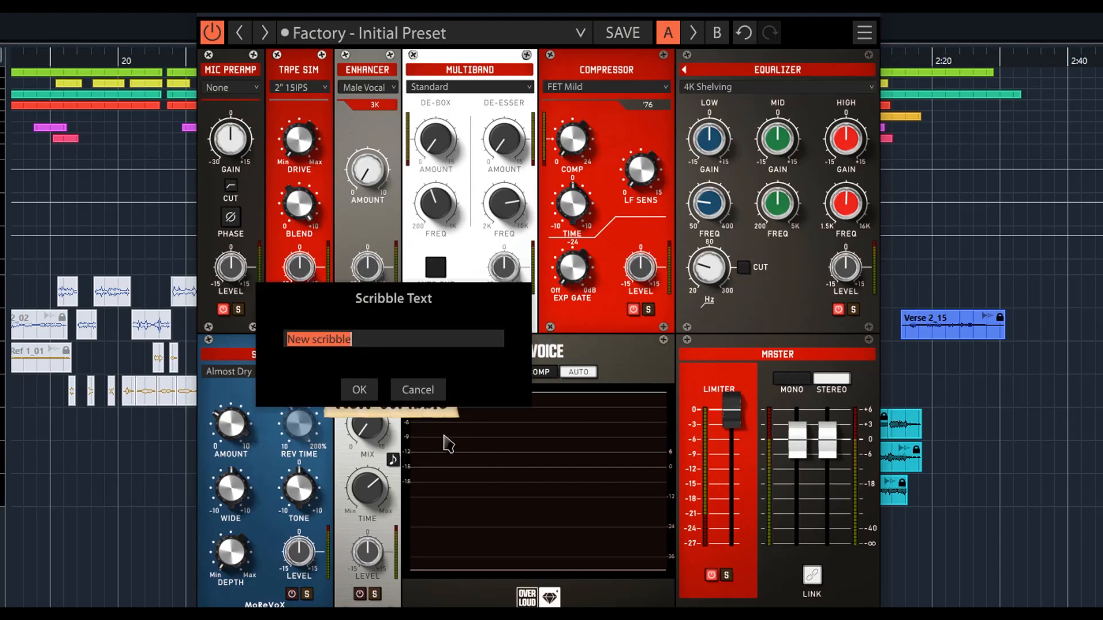
click(425, 397)
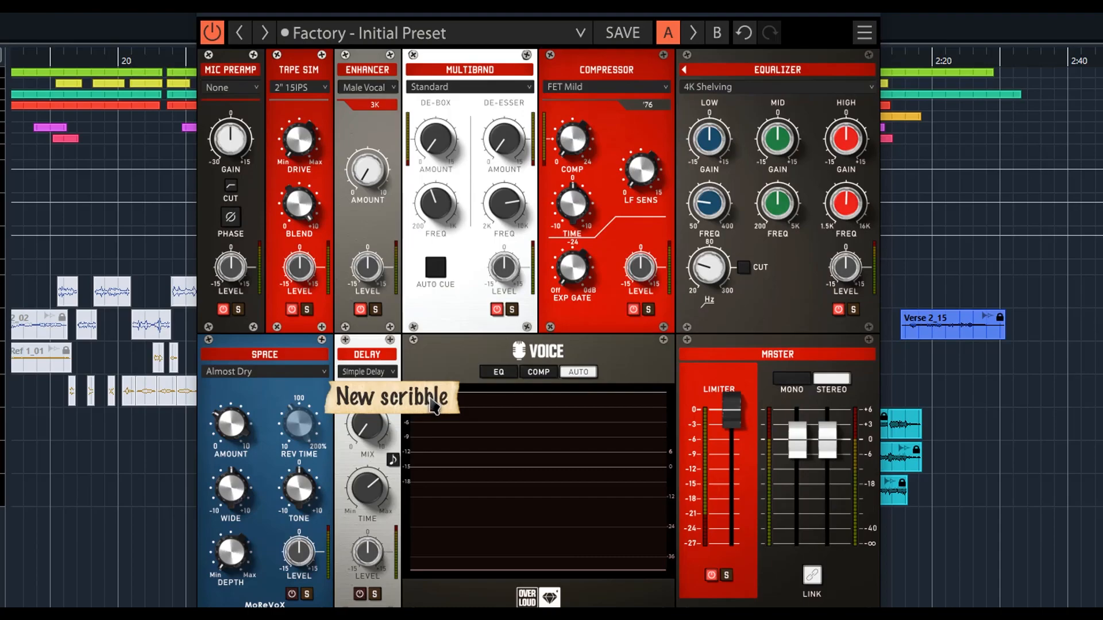
right_click(431, 404)
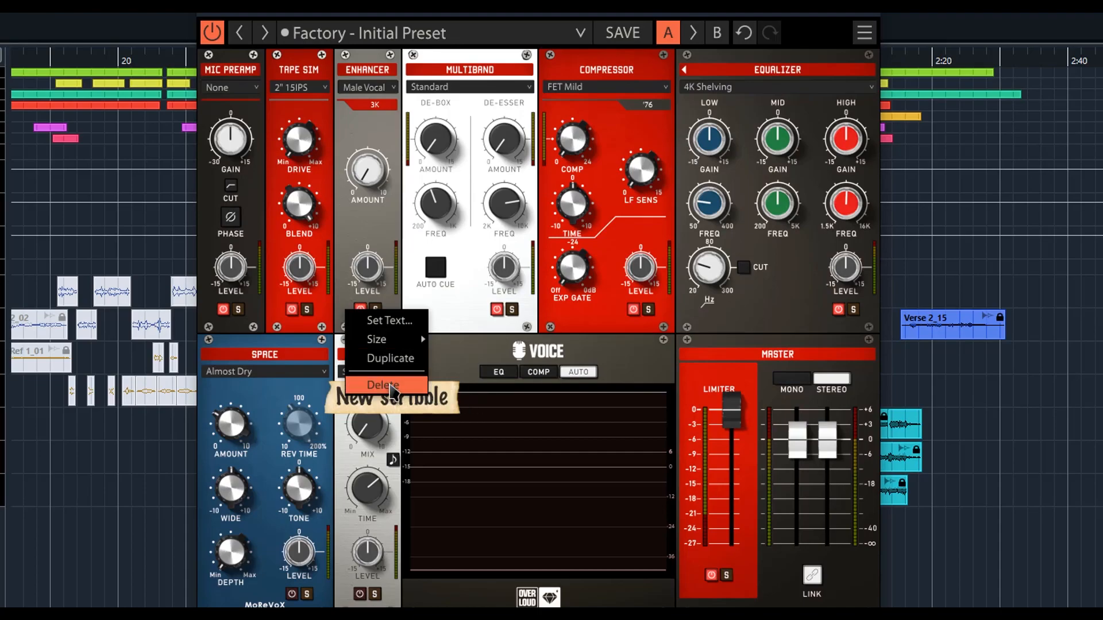
click(395, 393)
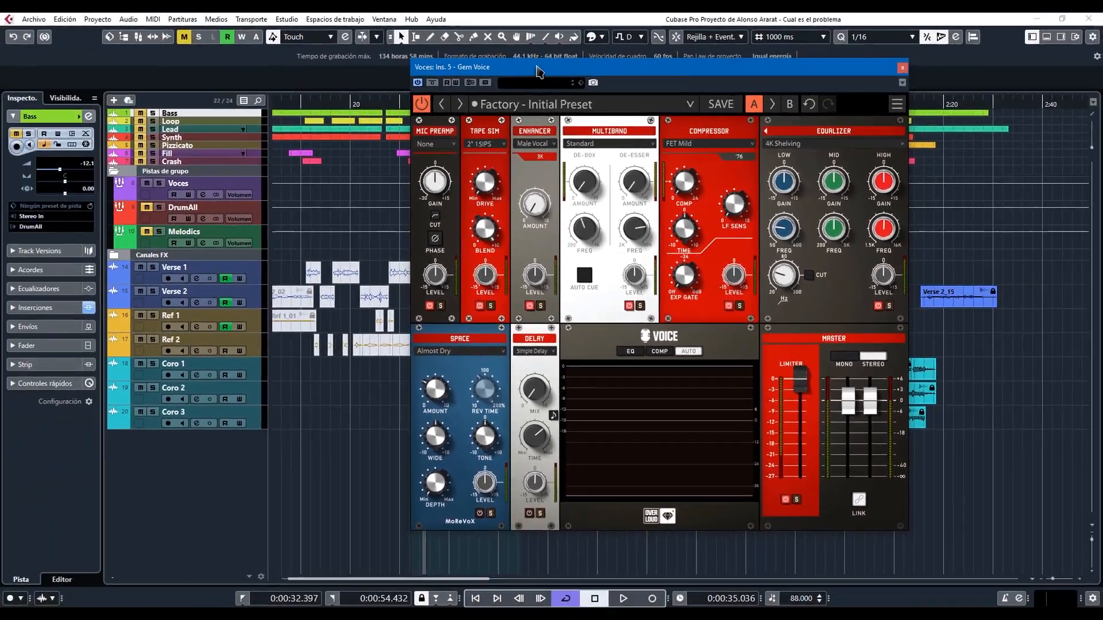
- Play the vocals from the left locator with the plugin bypassed, re-enable the plugin, and return to the left locator
drag(538, 71, 545, 74)
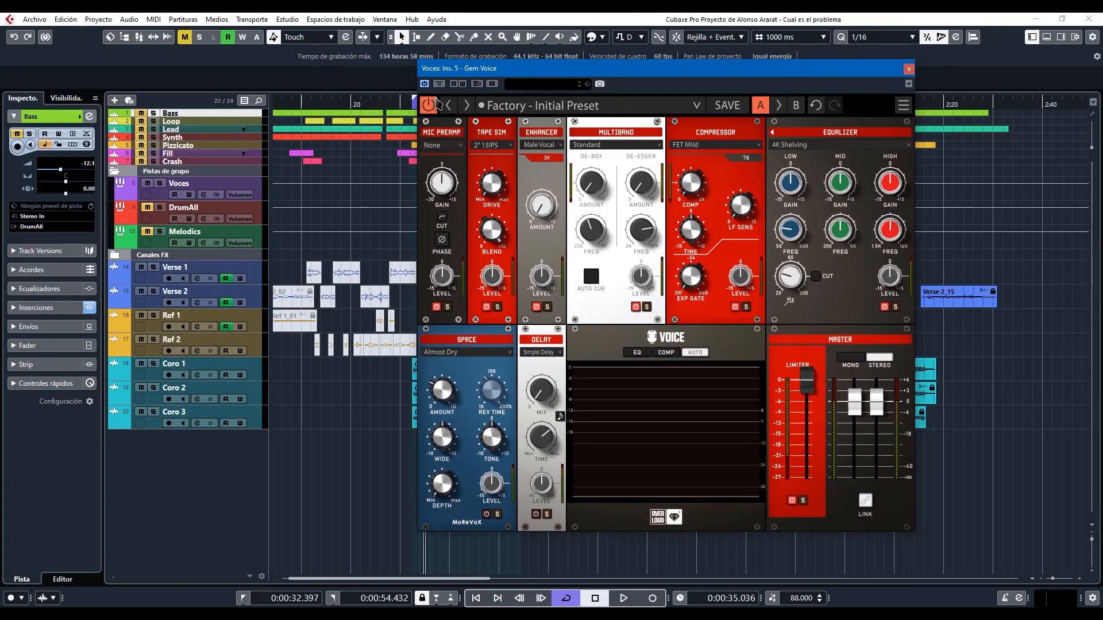
click(242, 599)
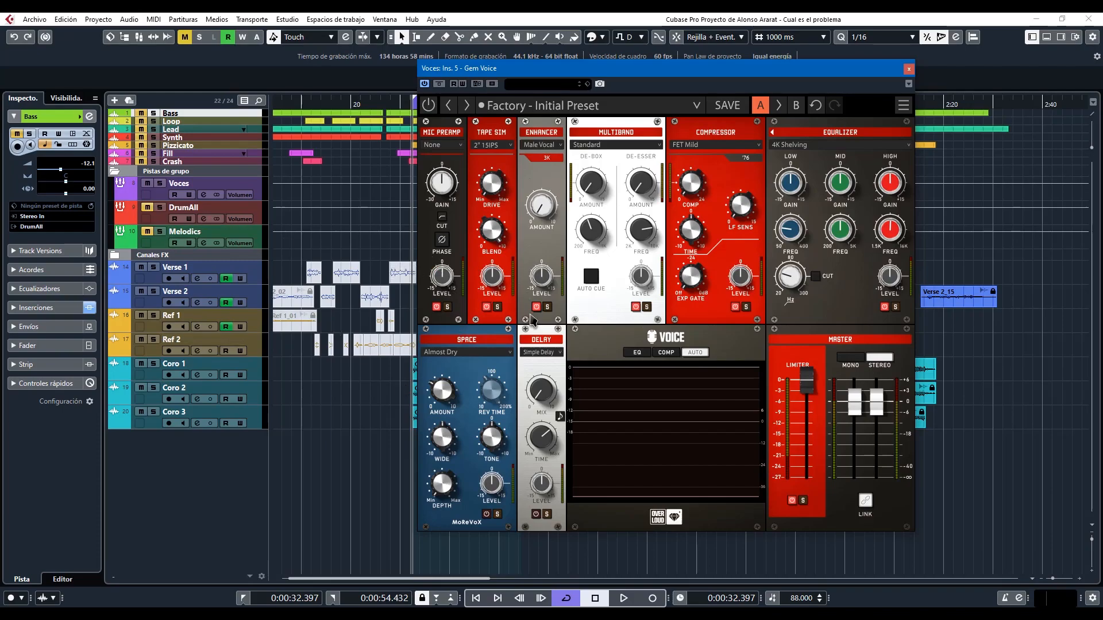
key(space)
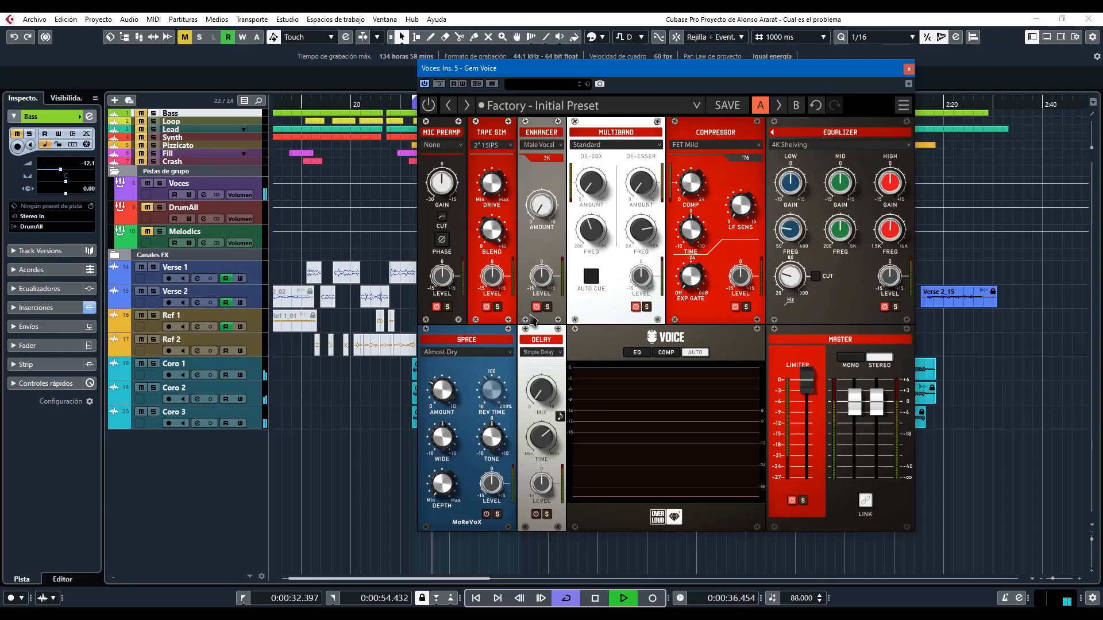
key(space)
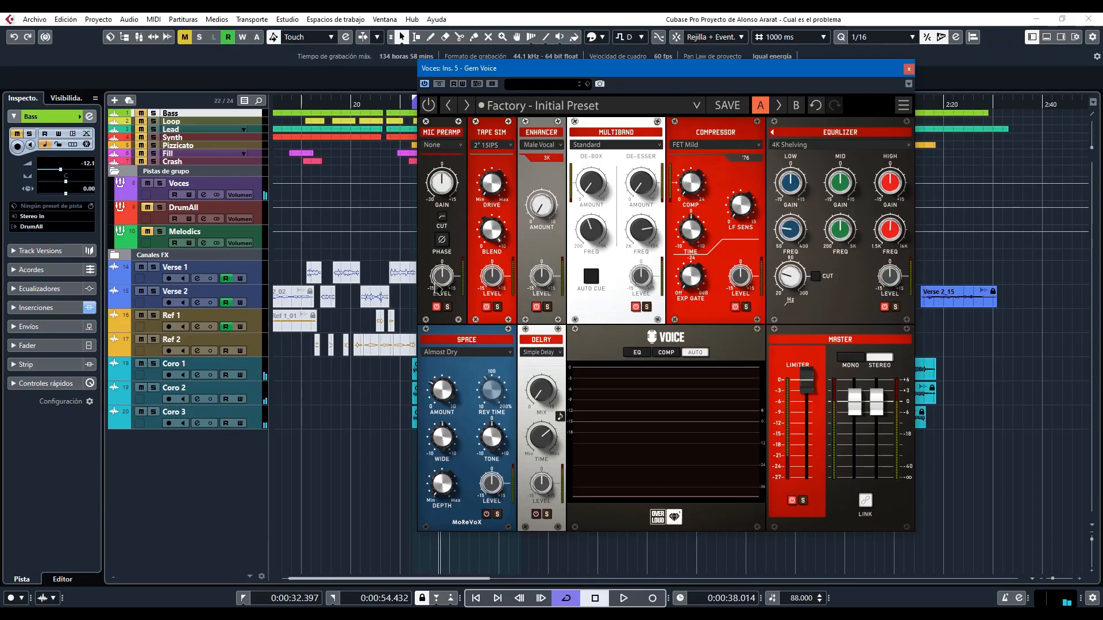
click(429, 105)
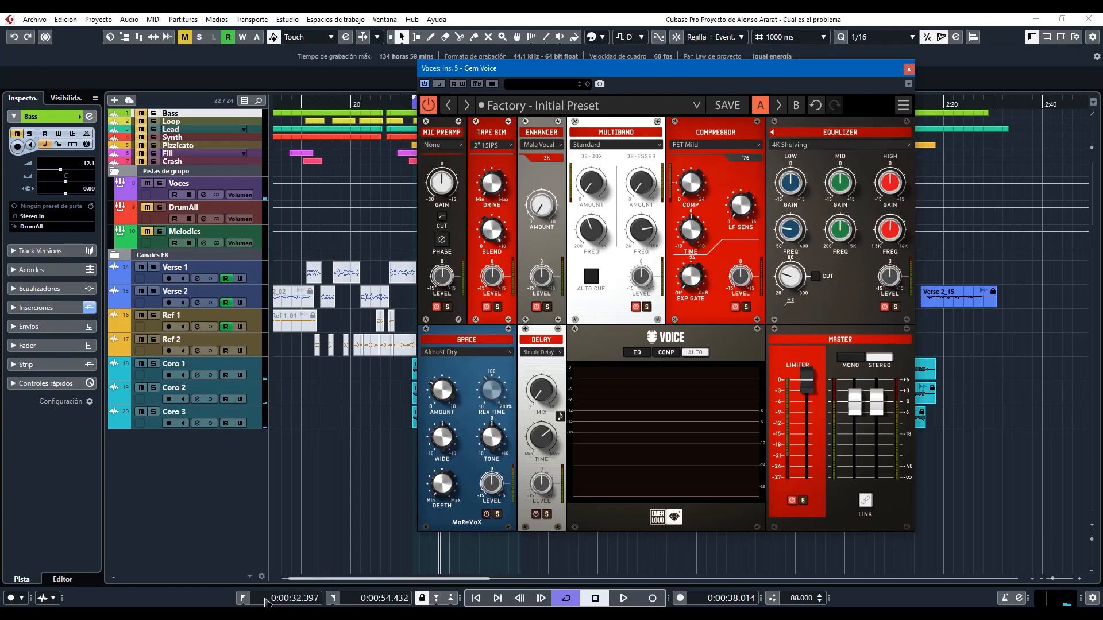
click(243, 598)
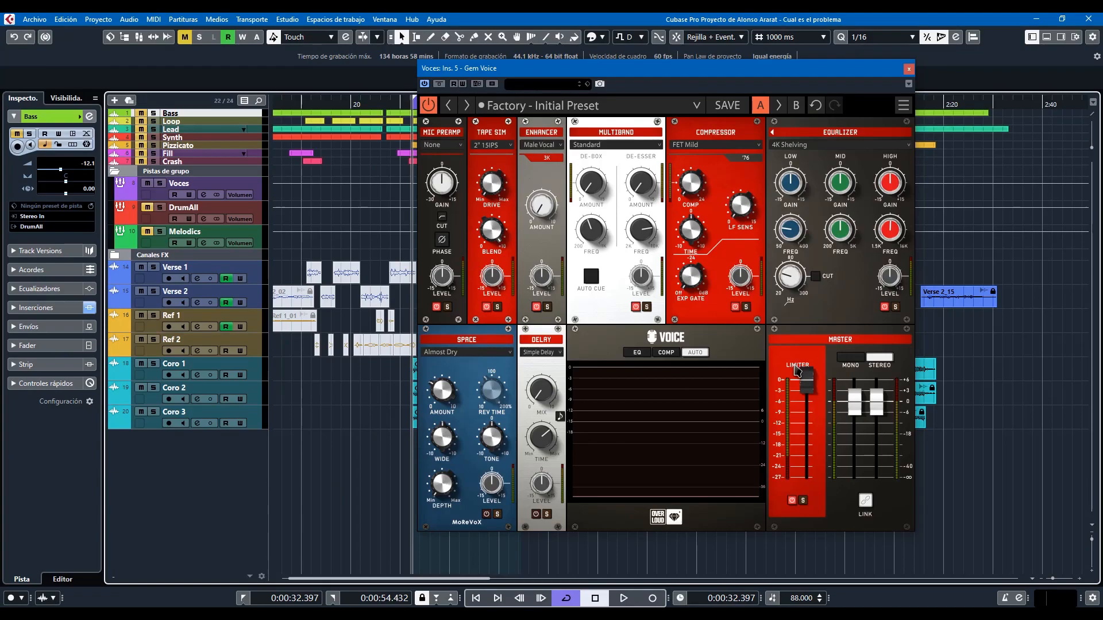
- Set the Mic Preamp to the S4000 model, start playback, and raise its Gain slightly
click(696, 106)
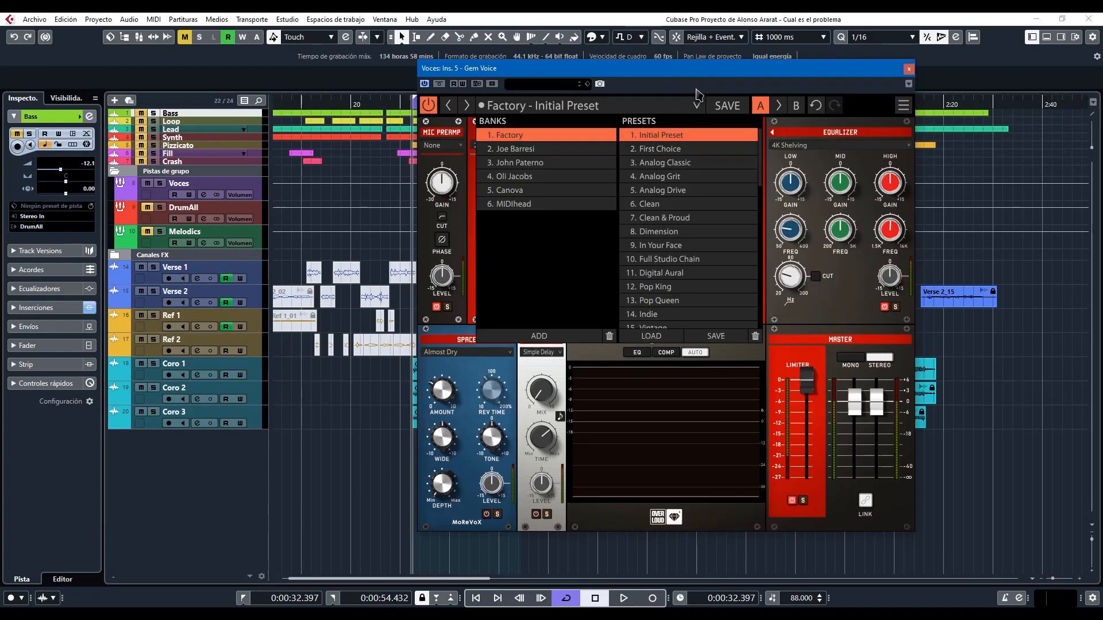
click(696, 106)
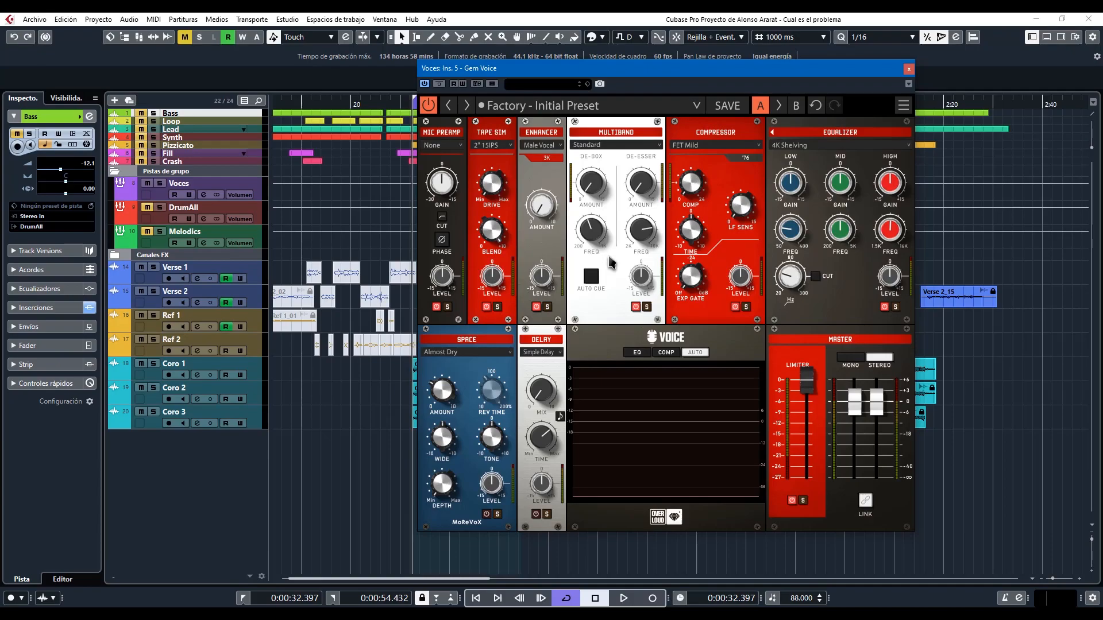
click(461, 146)
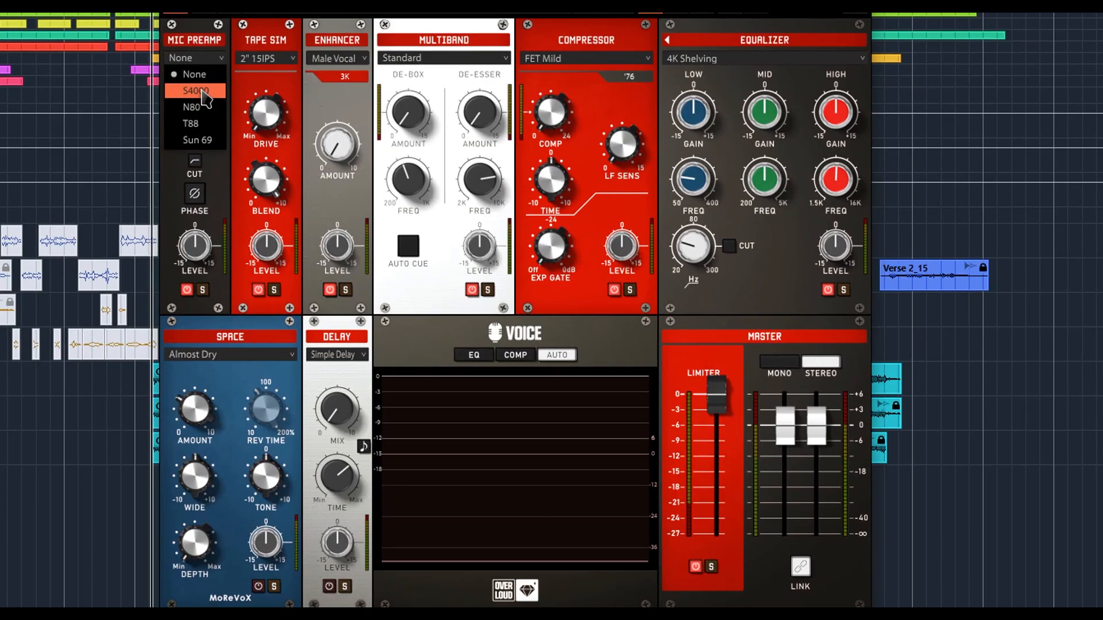
click(205, 99)
key(space)
scroll(193, 129, up, 2)
- Enable the Mic Preamp's Cut filter and test Phase on and off, leaving Phase off
click(195, 161)
click(195, 194)
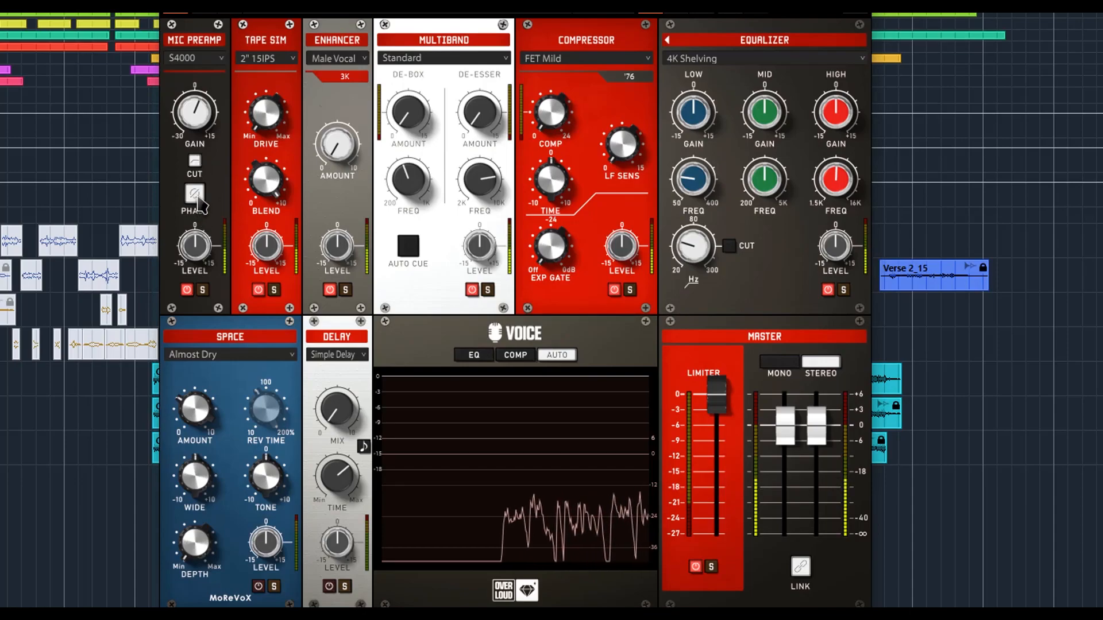
click(195, 195)
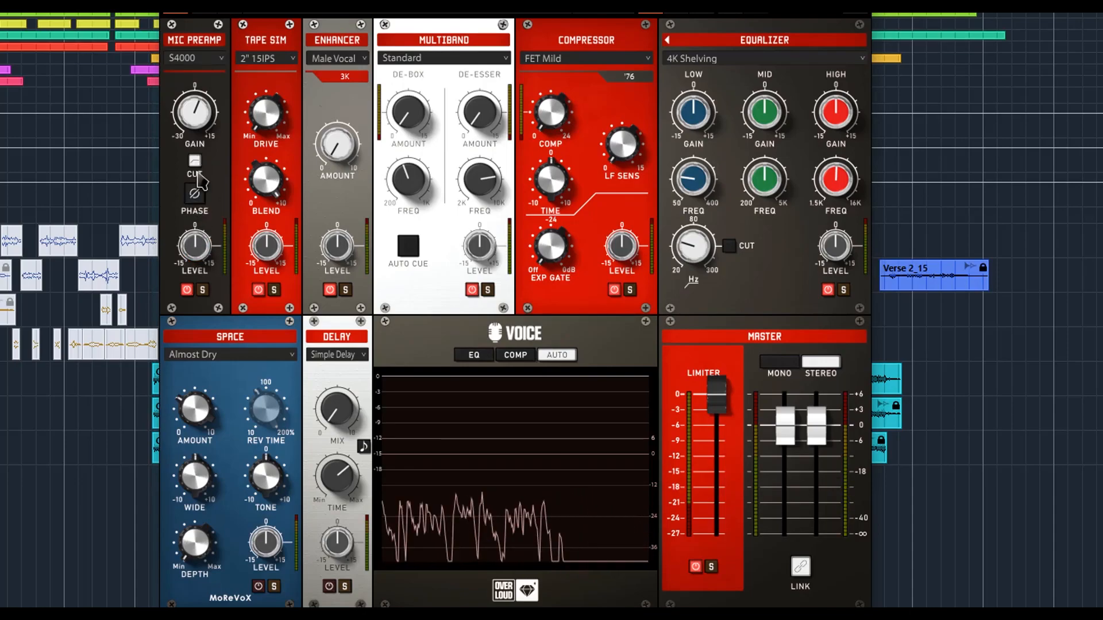
click(195, 164)
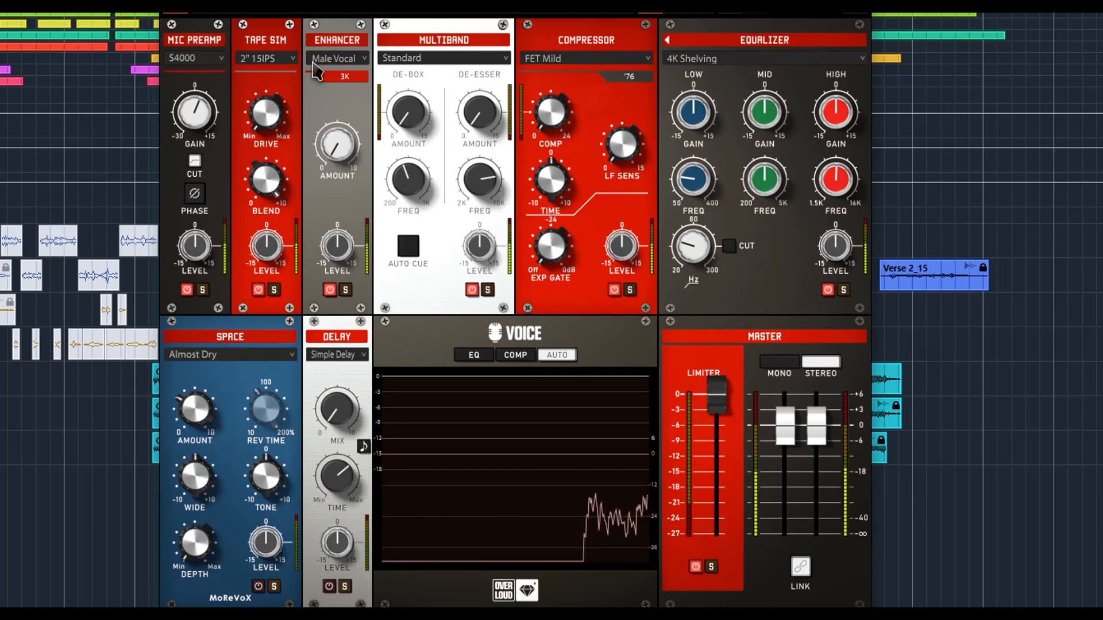
- Set the Tape Sim to Vocal Dist and adjust its Drive to about 10.1
click(286, 58)
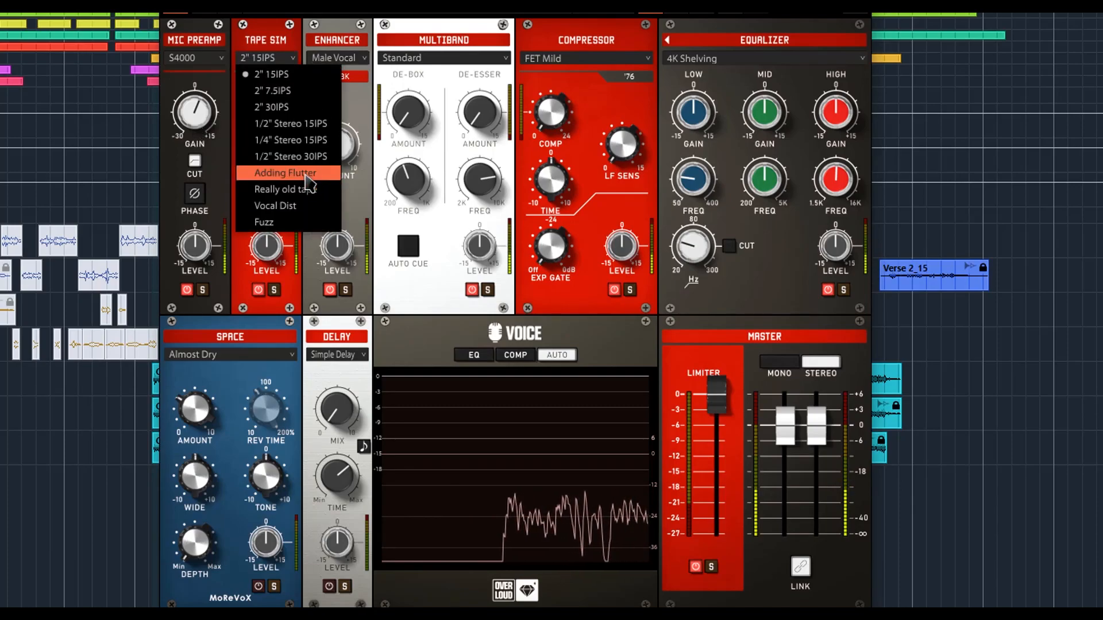
click(299, 206)
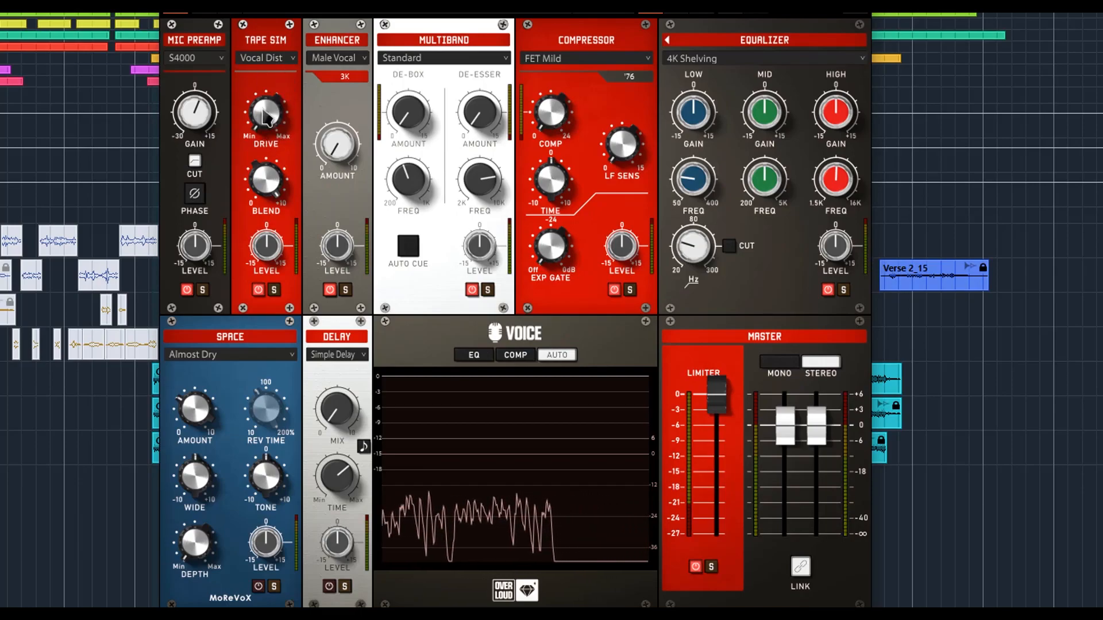
drag(267, 137, 267, 119)
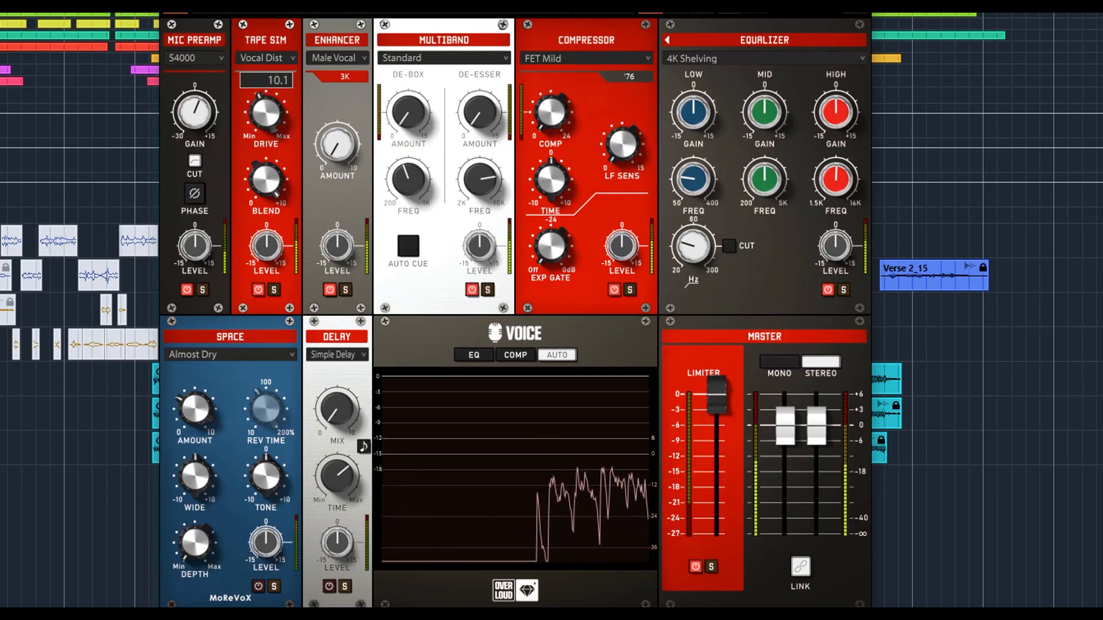
- Keep the Enhancer on Male Vocal and raise its Amount to just past the middle of its range
click(360, 58)
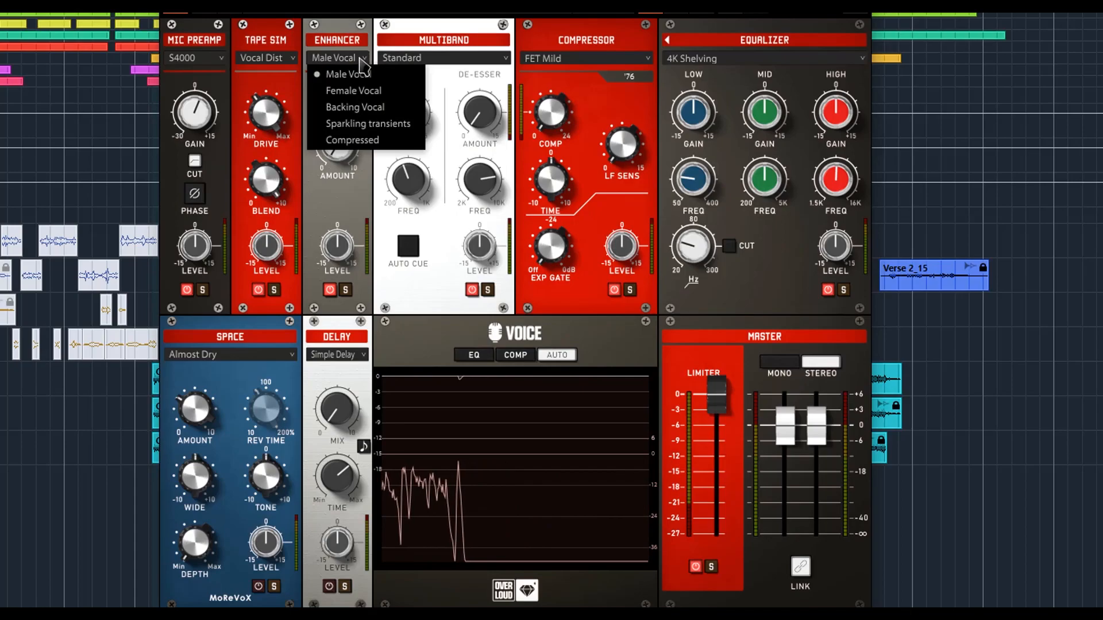
click(383, 75)
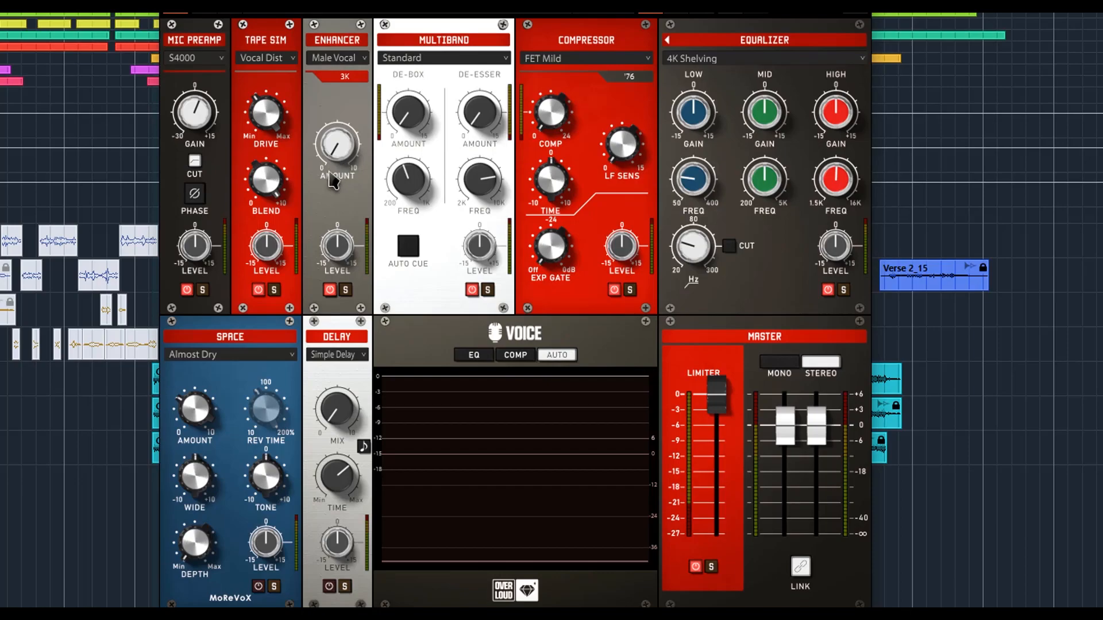
mouse_move(331, 178)
mouse_down()
mouse_move(330, 168)
mouse_move(344, 181)
mouse_up()
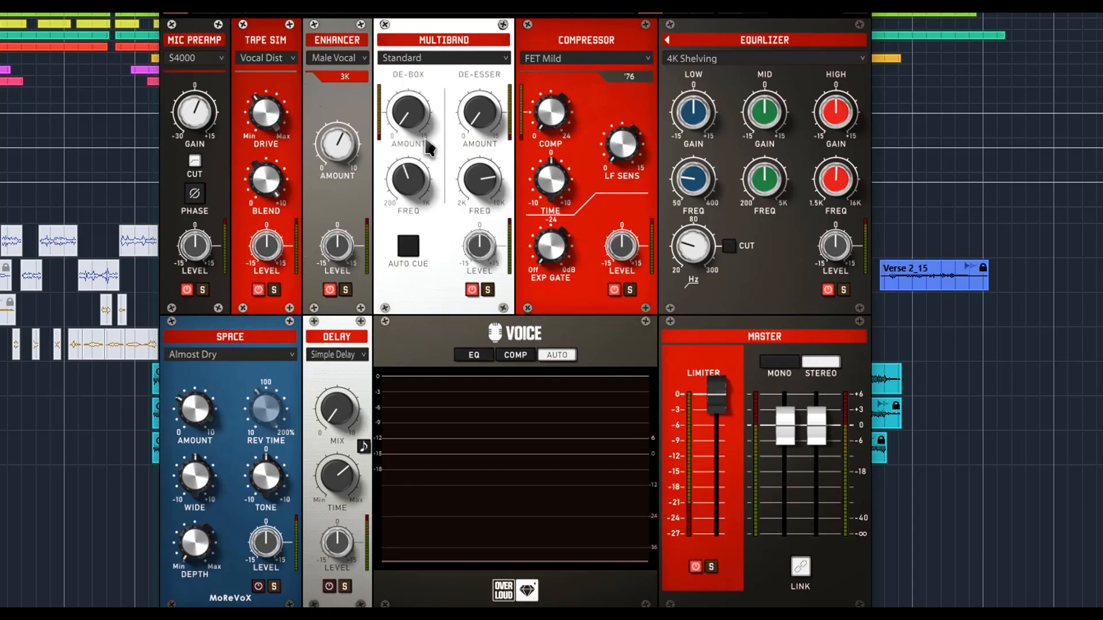
- Raise the Amount and Freq of the Multiband's De-Box, and adjust the De-Esser's Amount and Freq
drag(423, 144, 421, 193)
drag(422, 144, 493, 138)
drag(489, 180, 488, 166)
drag(481, 115, 481, 117)
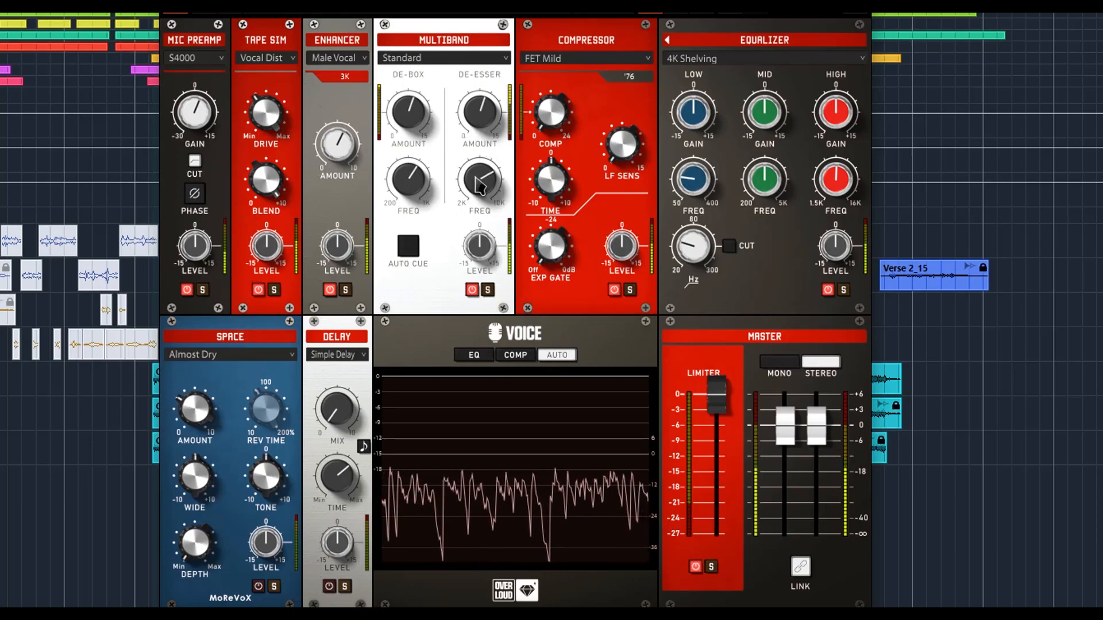
- Audition the Multiband during playback with Solo and Auto Cue switched on and off, leaving both off
click(408, 247)
click(487, 290)
click(413, 249)
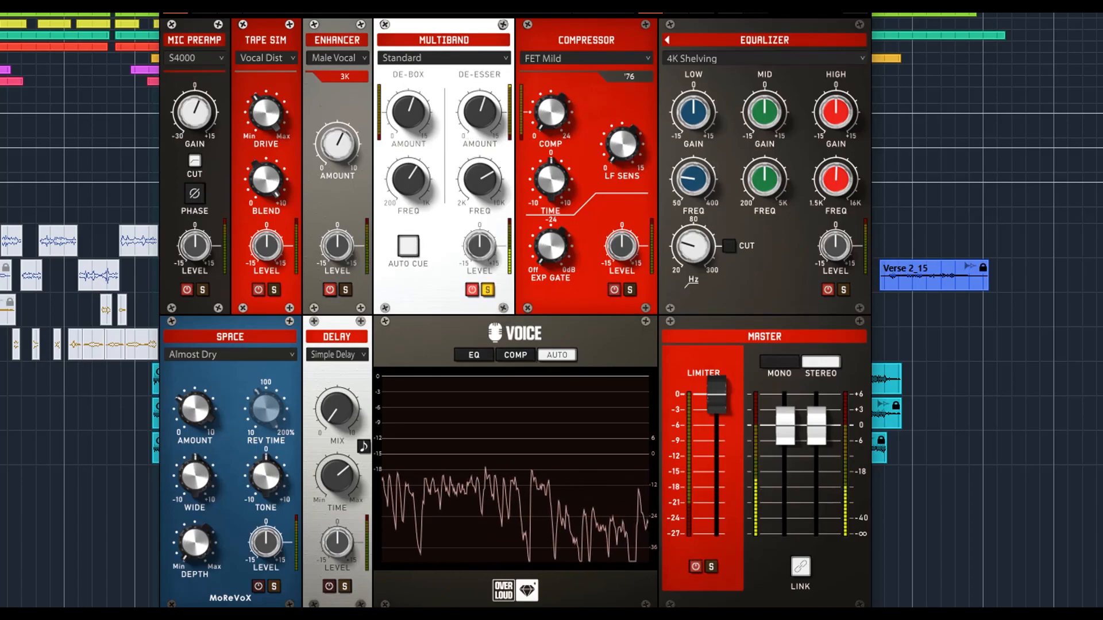
click(411, 245)
click(413, 248)
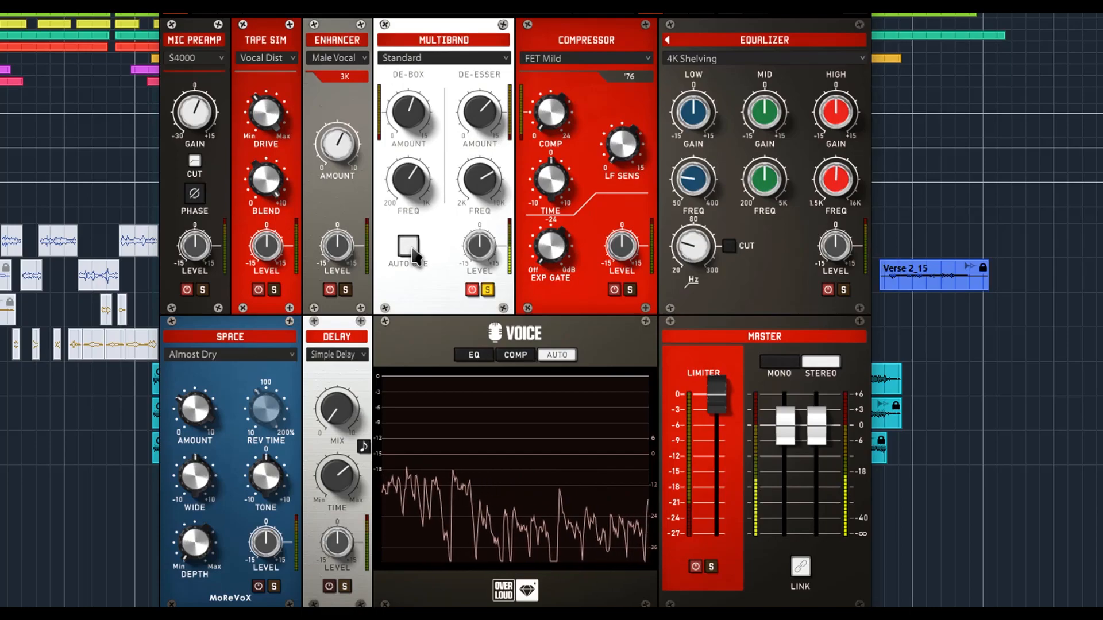
click(415, 253)
click(414, 258)
click(411, 253)
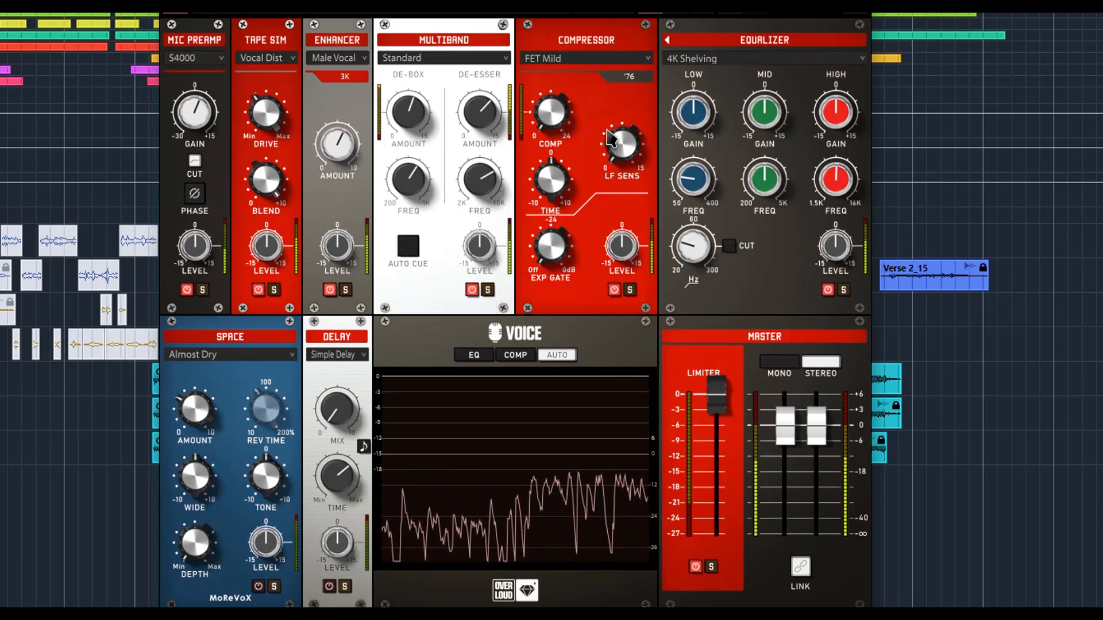
- Set the Compressor to Opto Tube with Comp at about 7.0 dB, adjust its Time, and stop playback
click(609, 58)
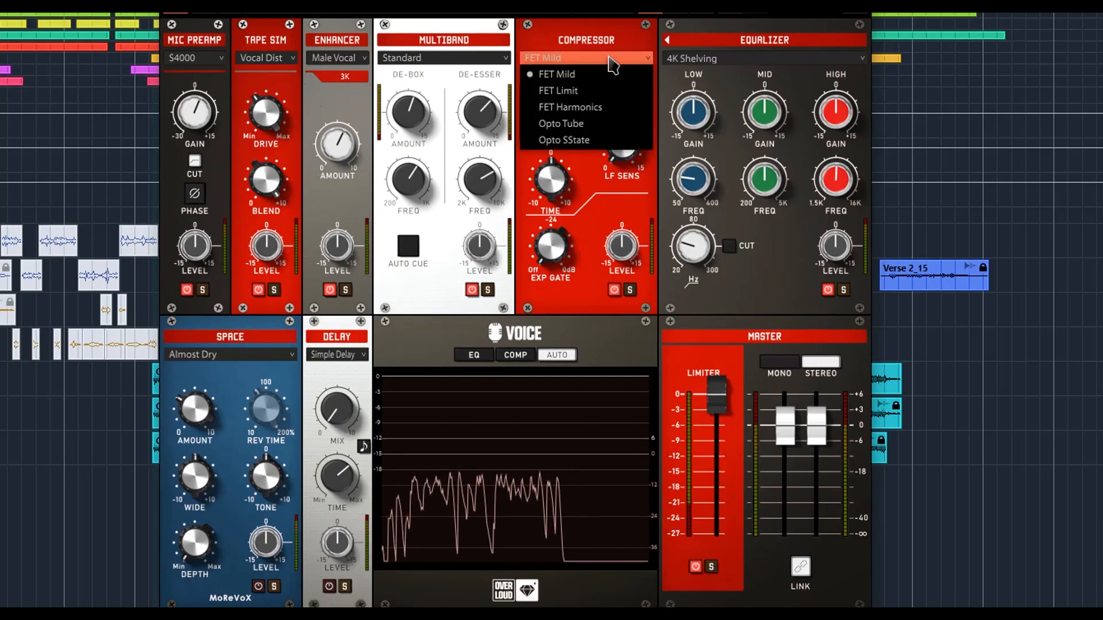
click(586, 127)
drag(555, 125, 555, 107)
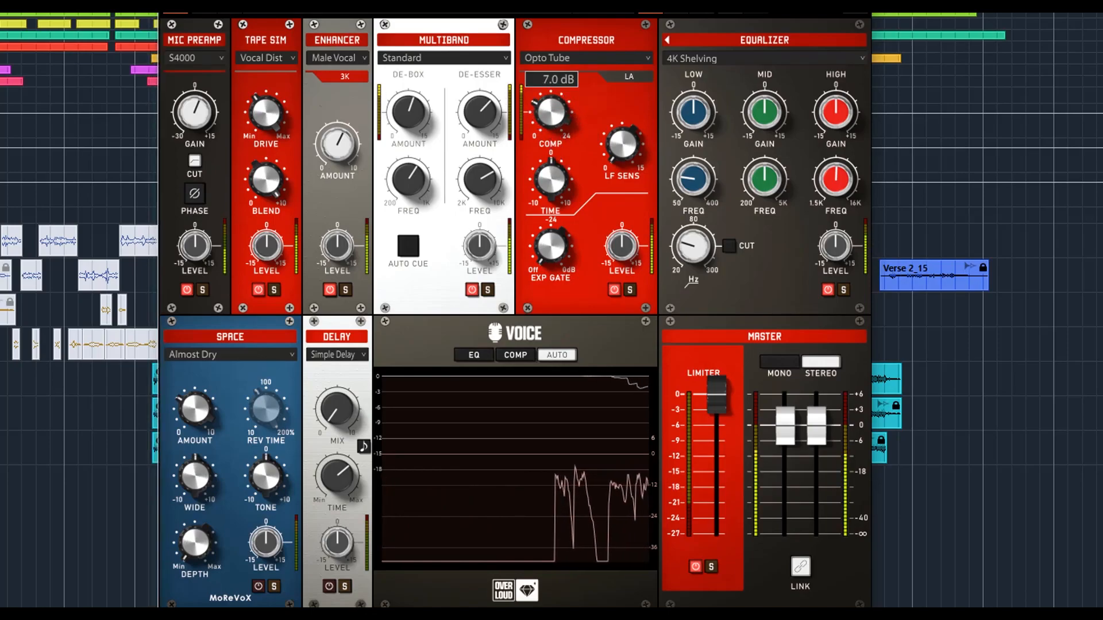
mouse_move(550, 179)
mouse_down()
mouse_move(550, 165)
mouse_move(553, 189)
mouse_up()
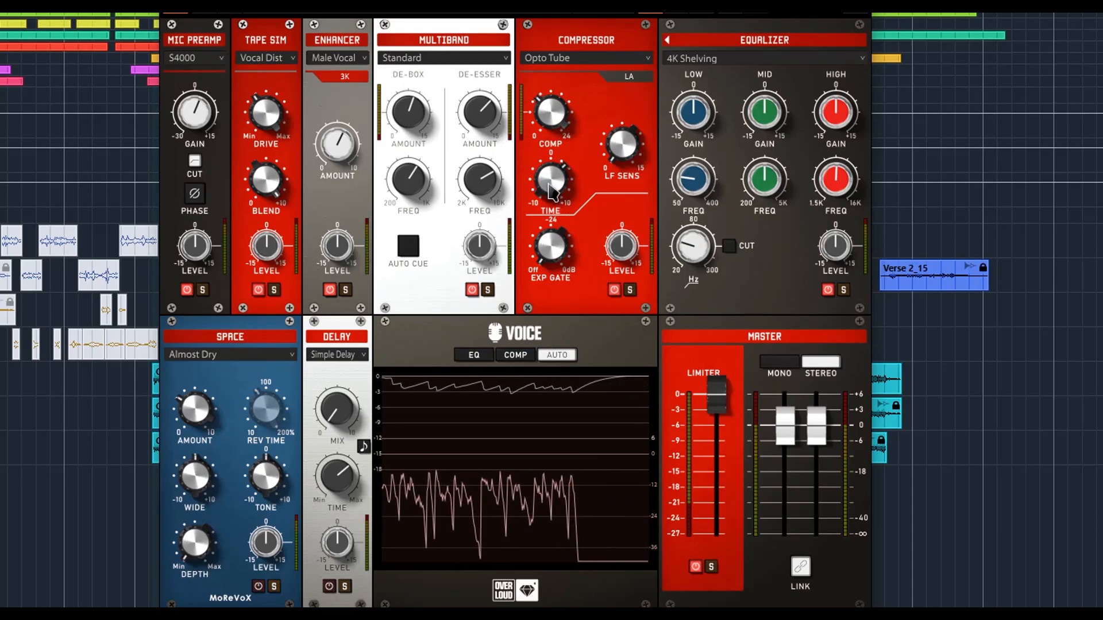
key(space)
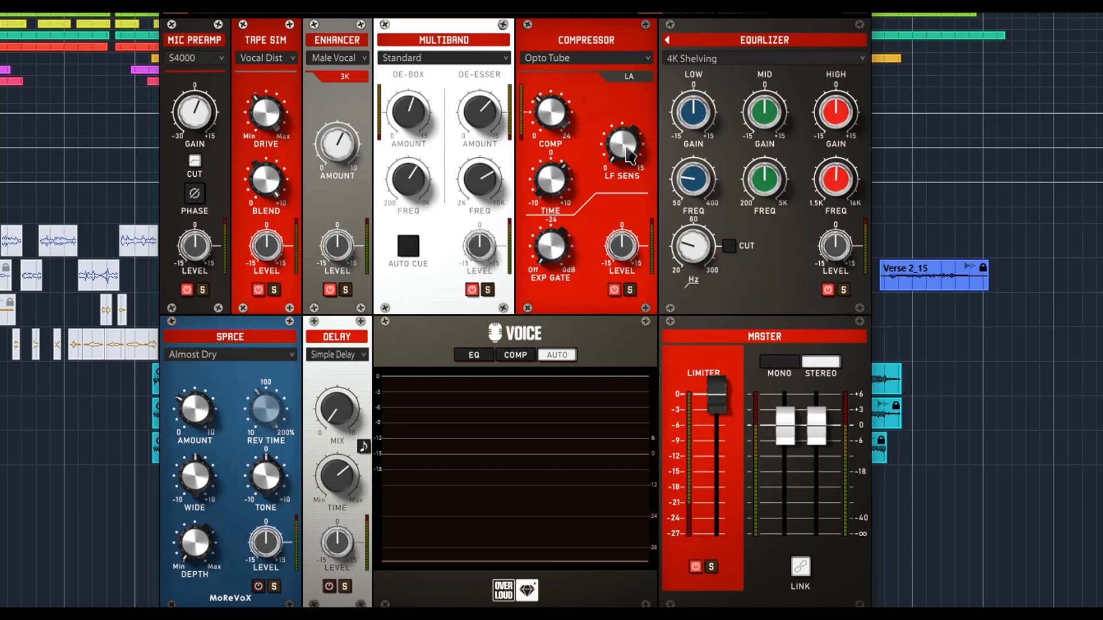
mouse_move(613, 155)
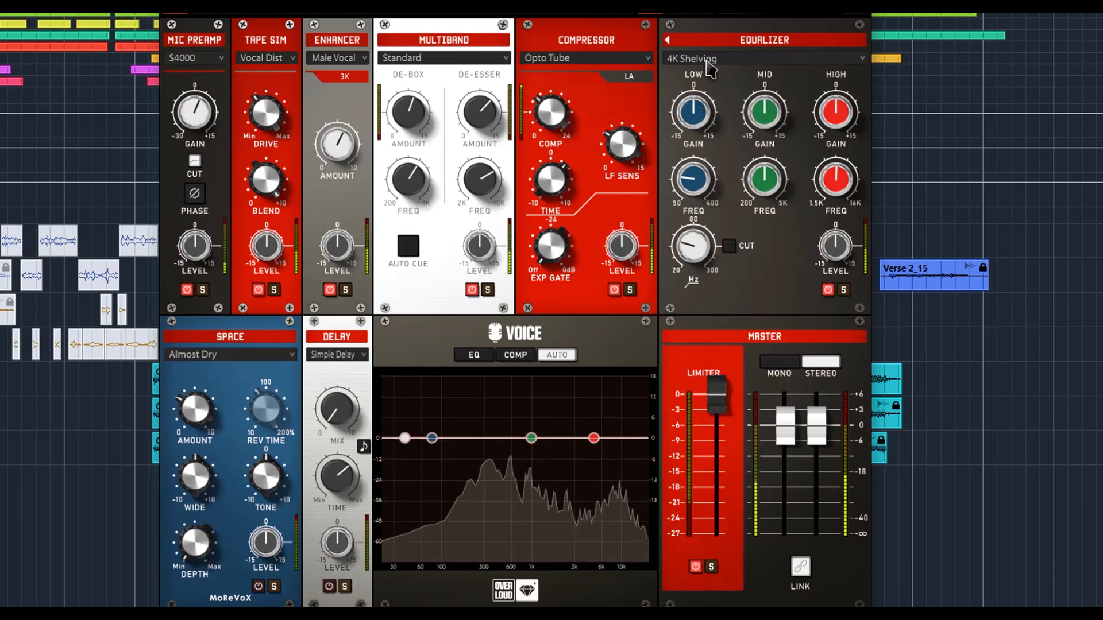
- Try the Equalizer ahead of the Multiband twice, returning it to its place after the Compressor each time
click(668, 40)
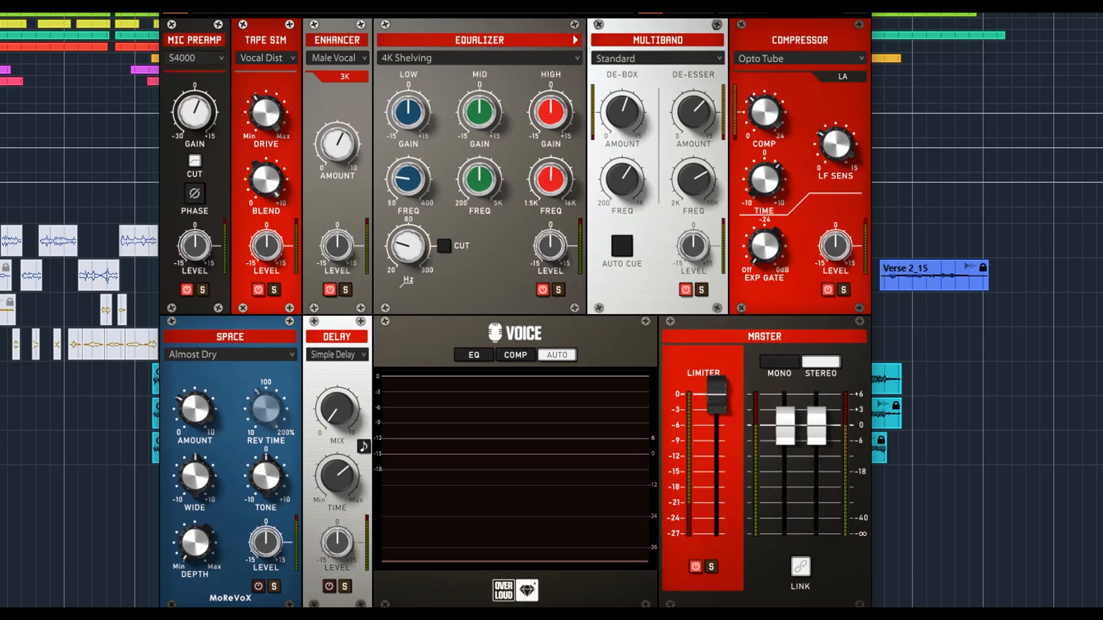
drag(574, 49, 666, 29)
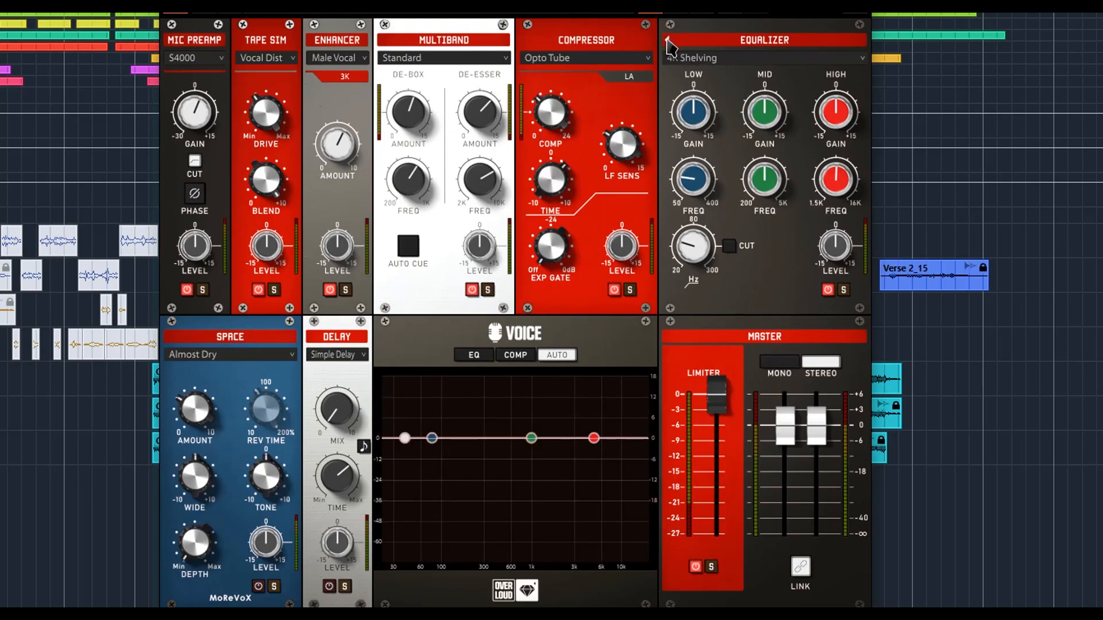
click(668, 43)
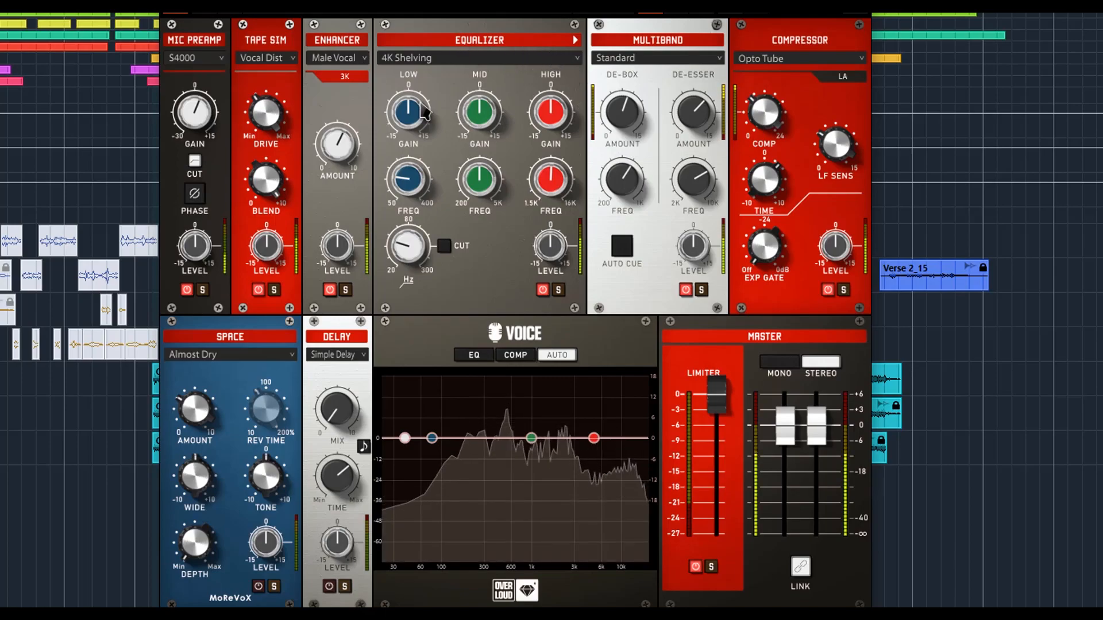
click(575, 42)
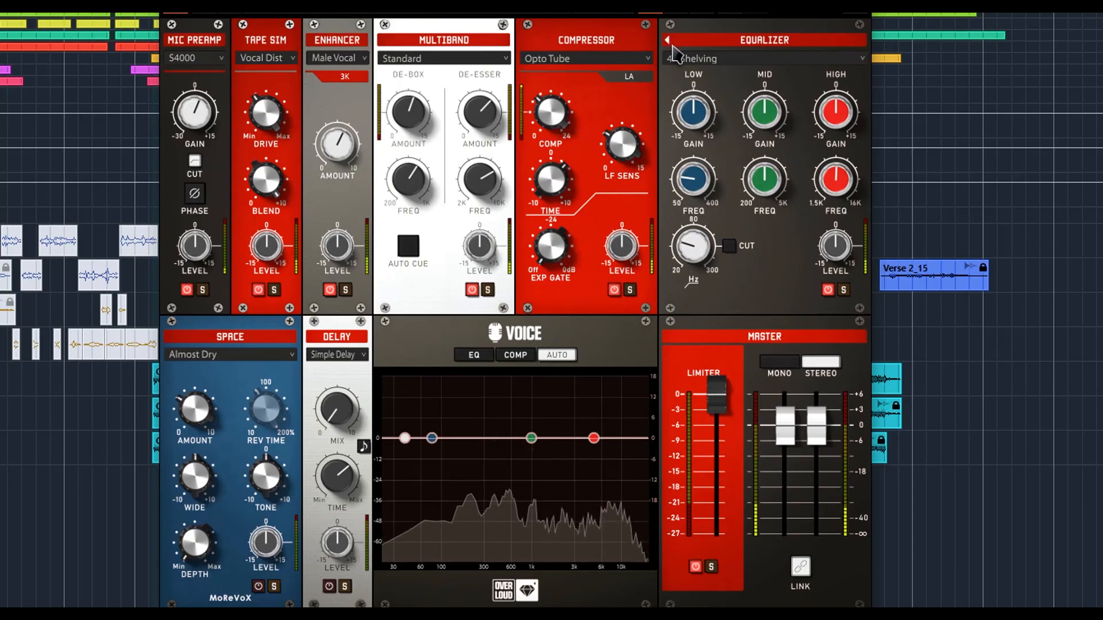
- Enable the Equalizer's Cut filter and raise its frequency, then raise the Low band's Freq and reduce its Gain
drag(698, 128, 689, 251)
click(728, 247)
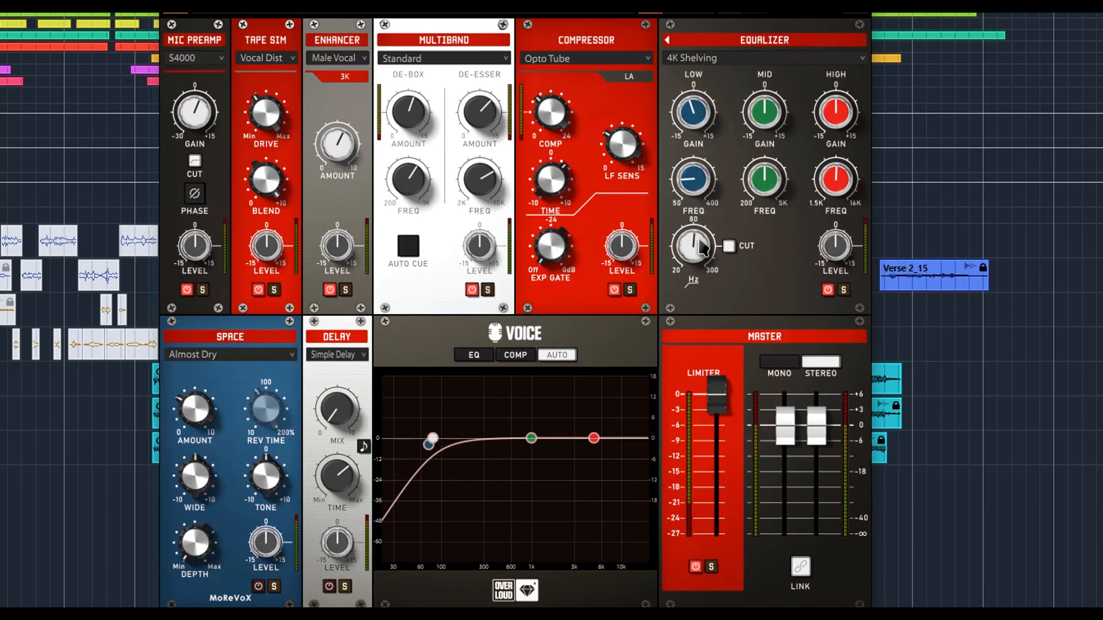
double_click(694, 112)
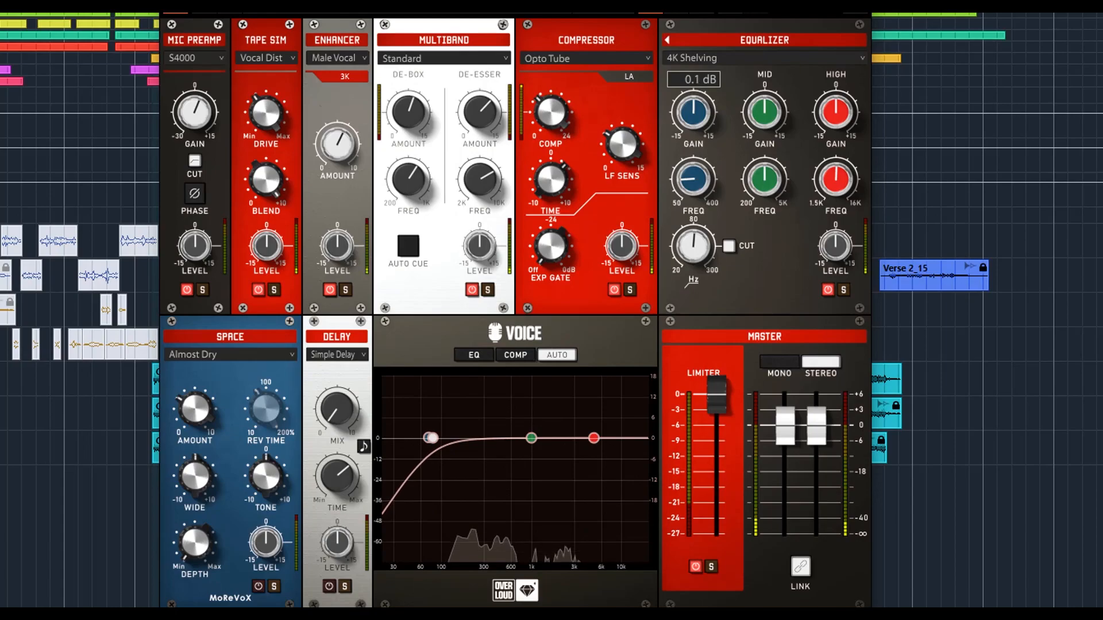
drag(693, 181, 694, 172)
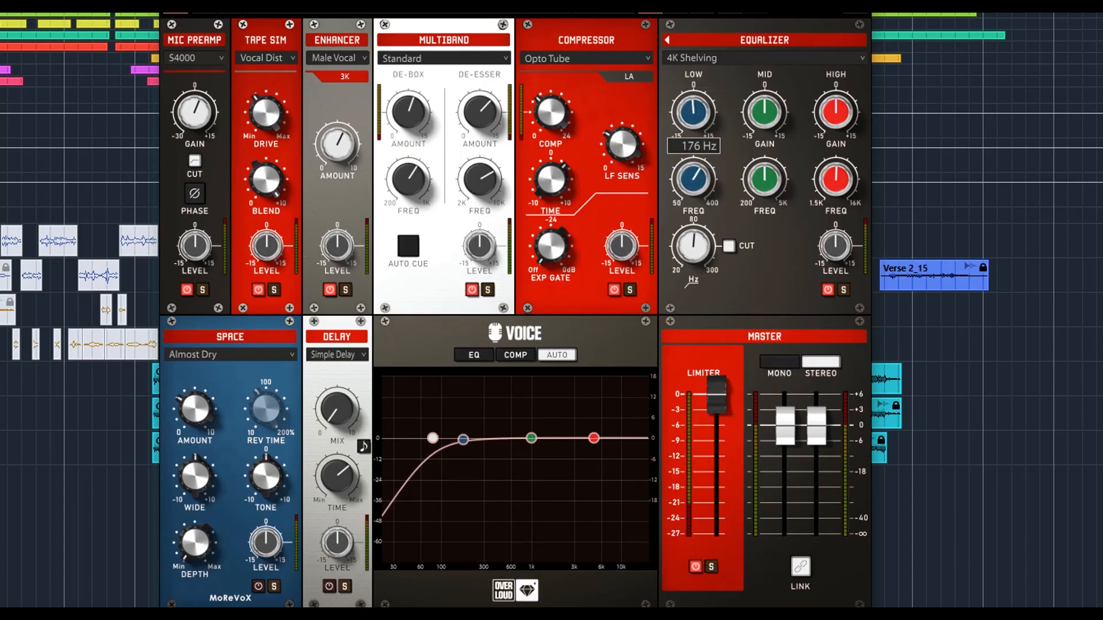
drag(693, 112, 693, 120)
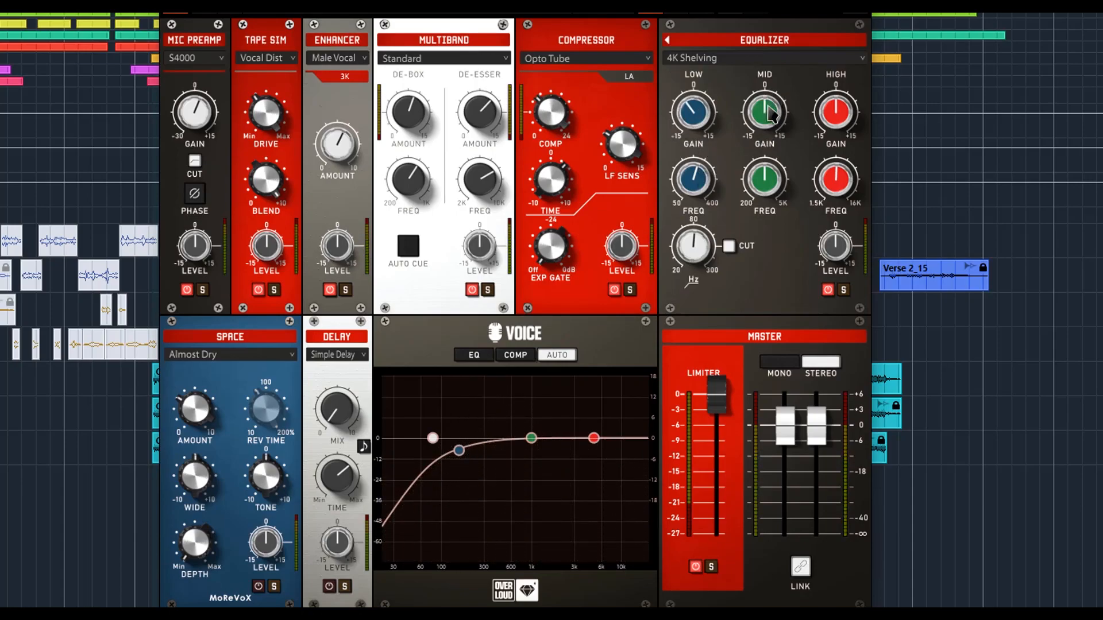
- Reduce the Equalizer's Mid Gain and Freq, and slightly raise its High Gain and Freq
drag(770, 122, 770, 128)
drag(764, 178, 765, 191)
drag(836, 112, 836, 109)
drag(836, 178, 836, 176)
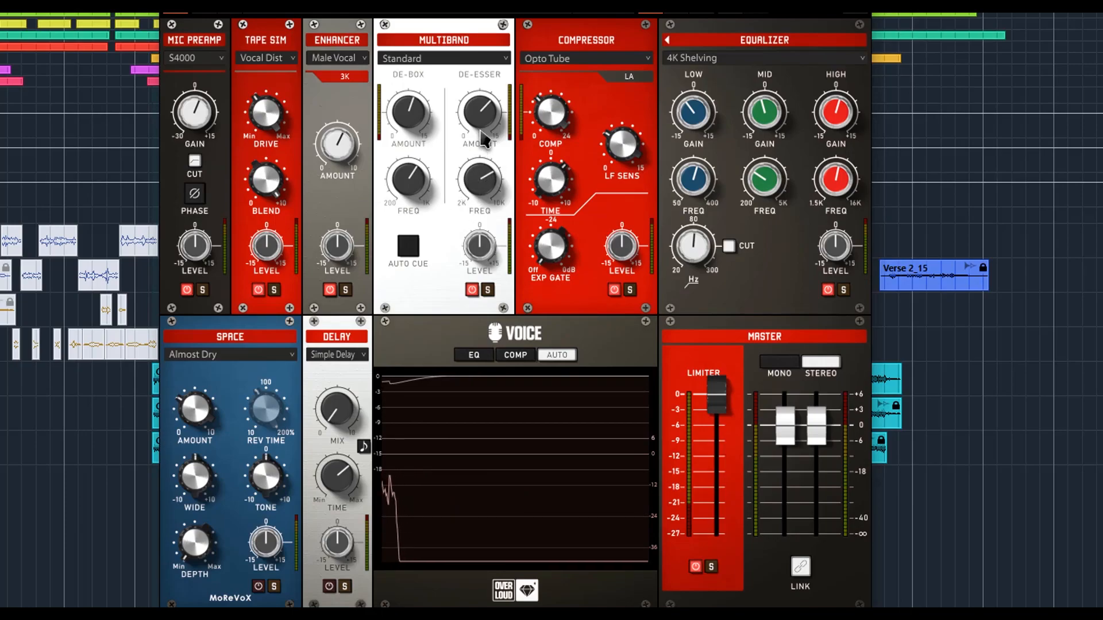
- Raise the Multiband De-Esser's Amount and lower its Freq to around the middle of its range
mouse_move(482, 121)
drag(482, 120, 495, 176)
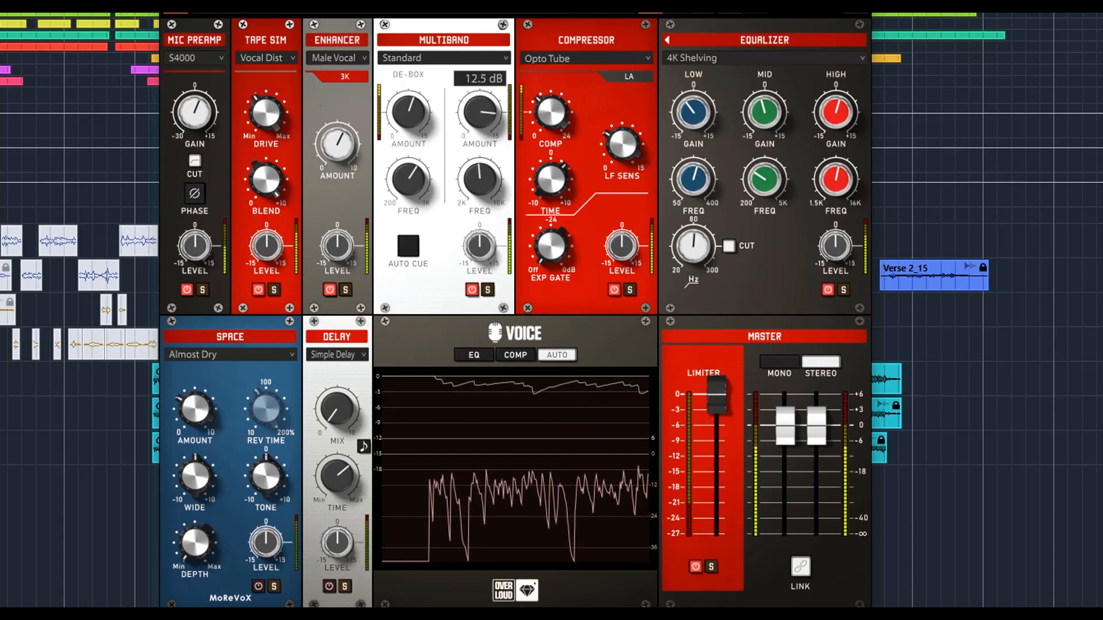
- Compare the adjusted Equalizer before the Multiband and after the Compressor during playback, leaving it after the Compressor
mouse_move(669, 51)
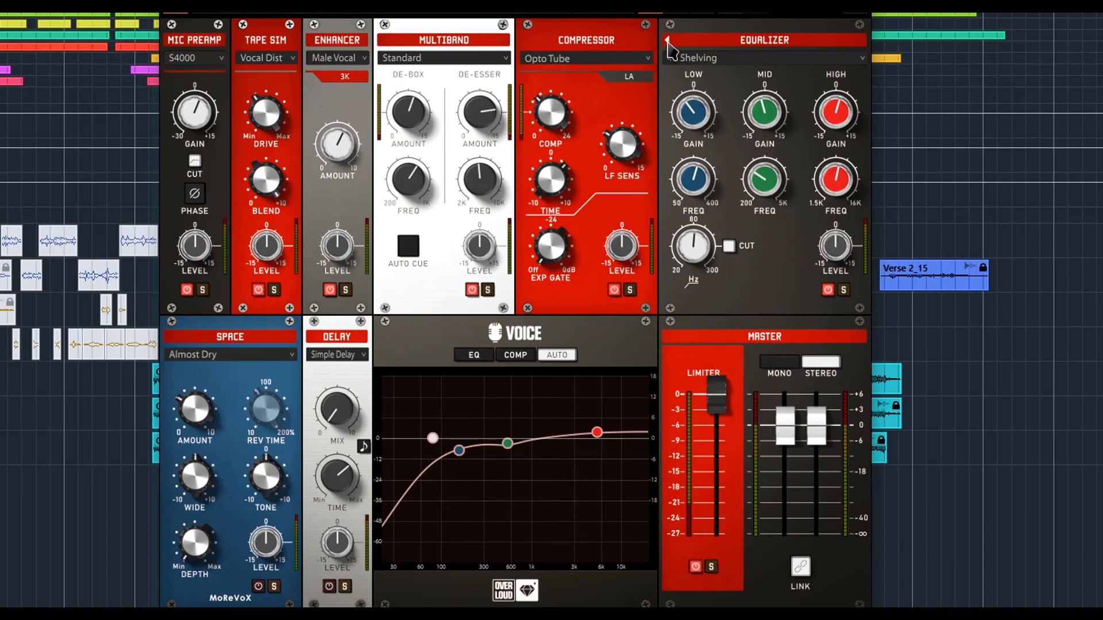
click(667, 42)
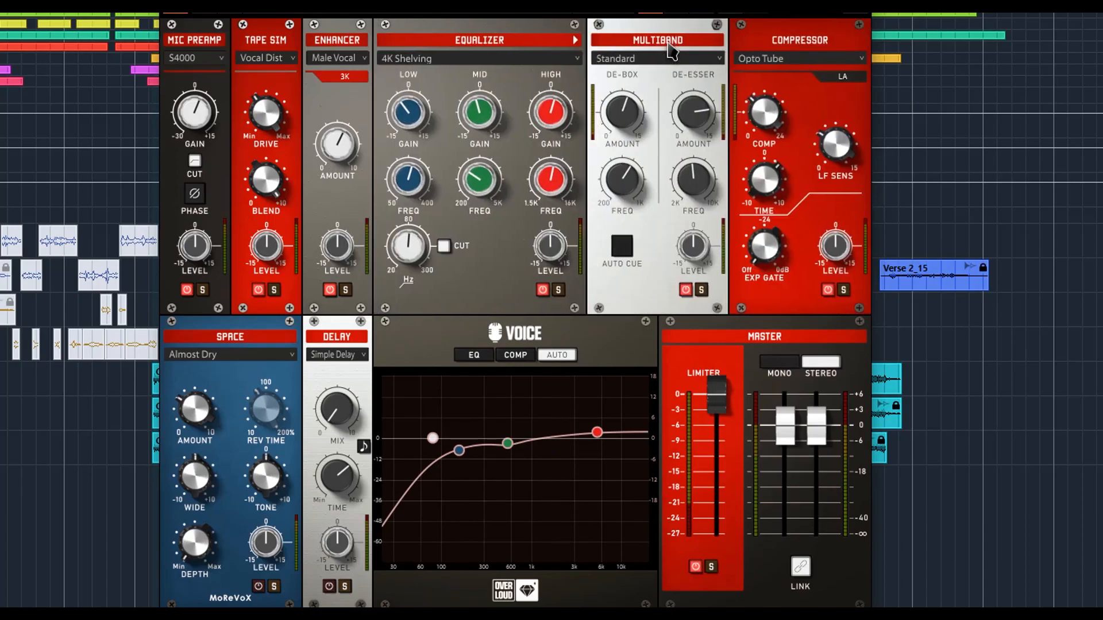
click(574, 40)
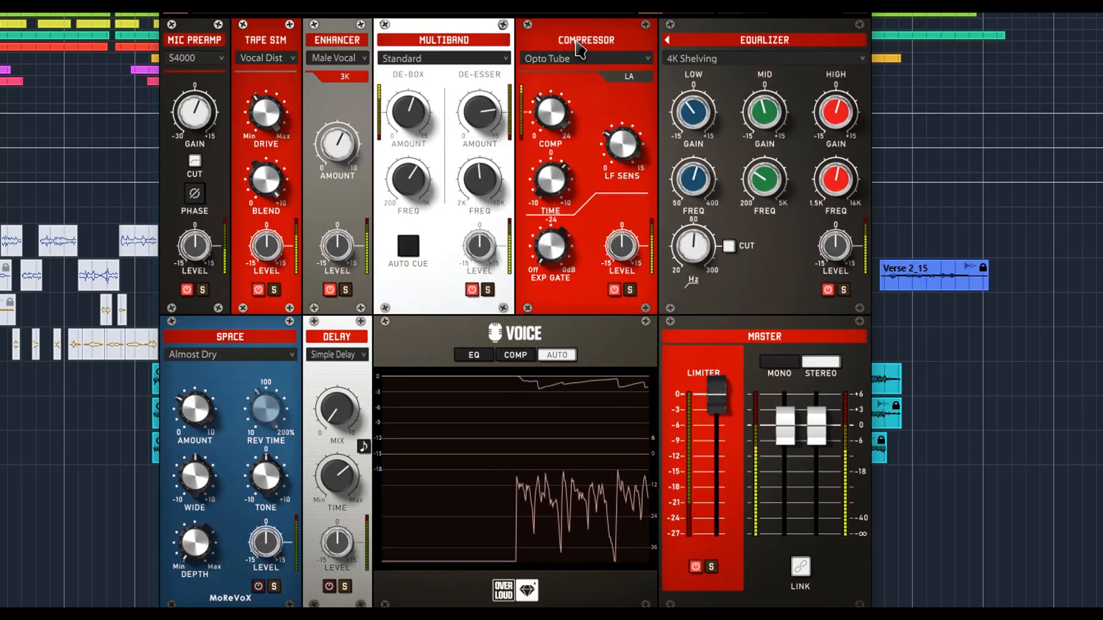
click(669, 42)
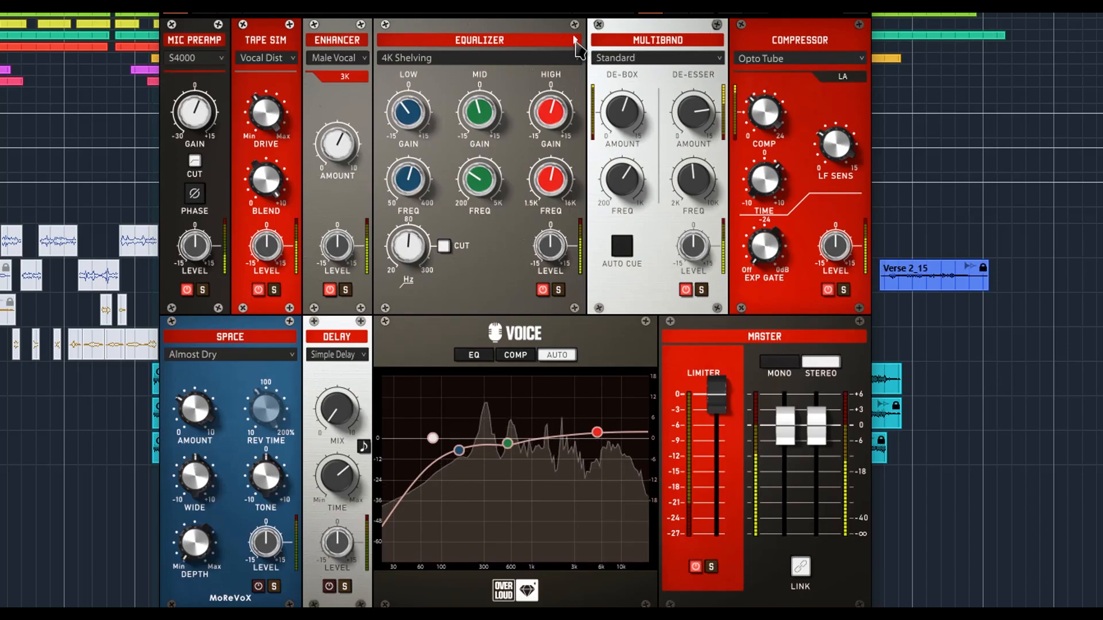
click(575, 40)
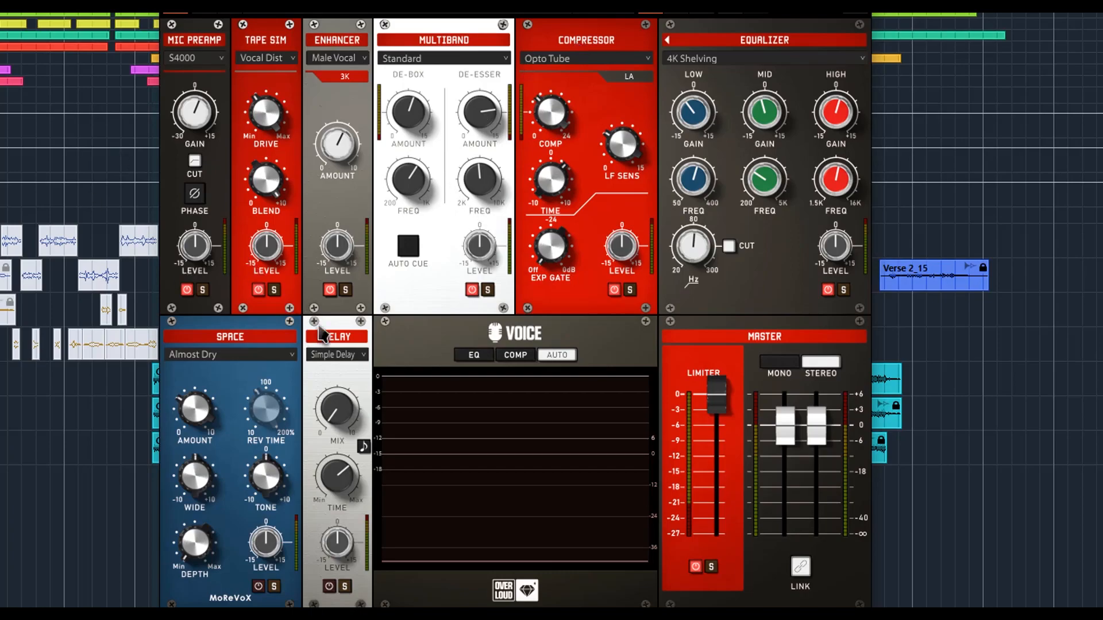
- Enable the Space module and set its type to Rev Modern
click(259, 587)
click(294, 357)
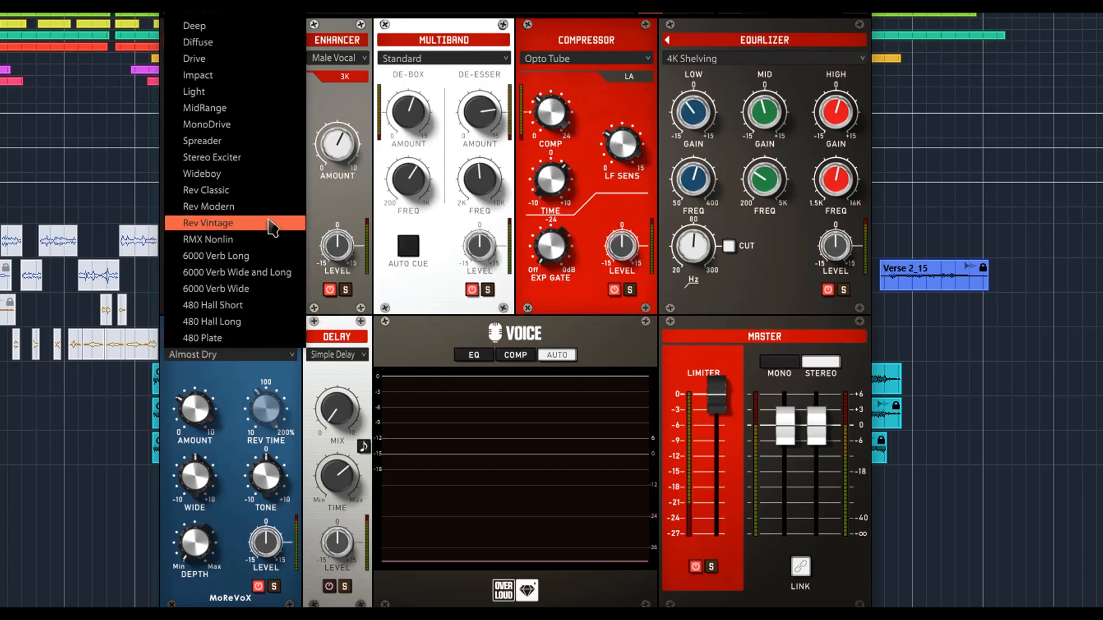
click(240, 208)
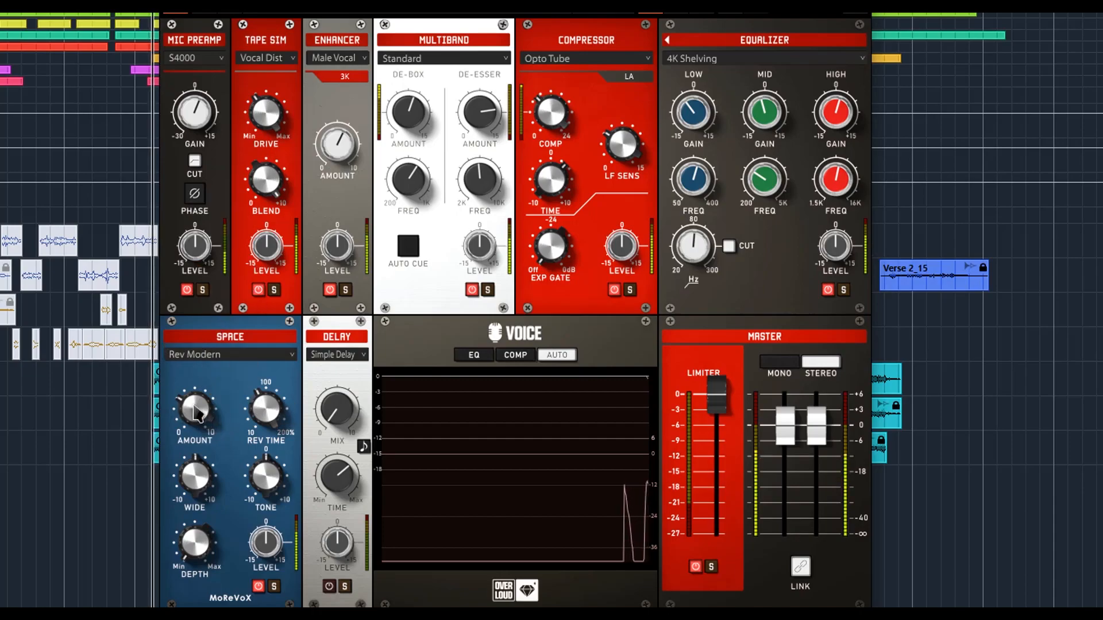
- Lower the Space Amount, fine-tune its Rev Time, Wide, Tone and Depth, and compare the vocal with Space bypassed
drag(196, 413, 194, 410)
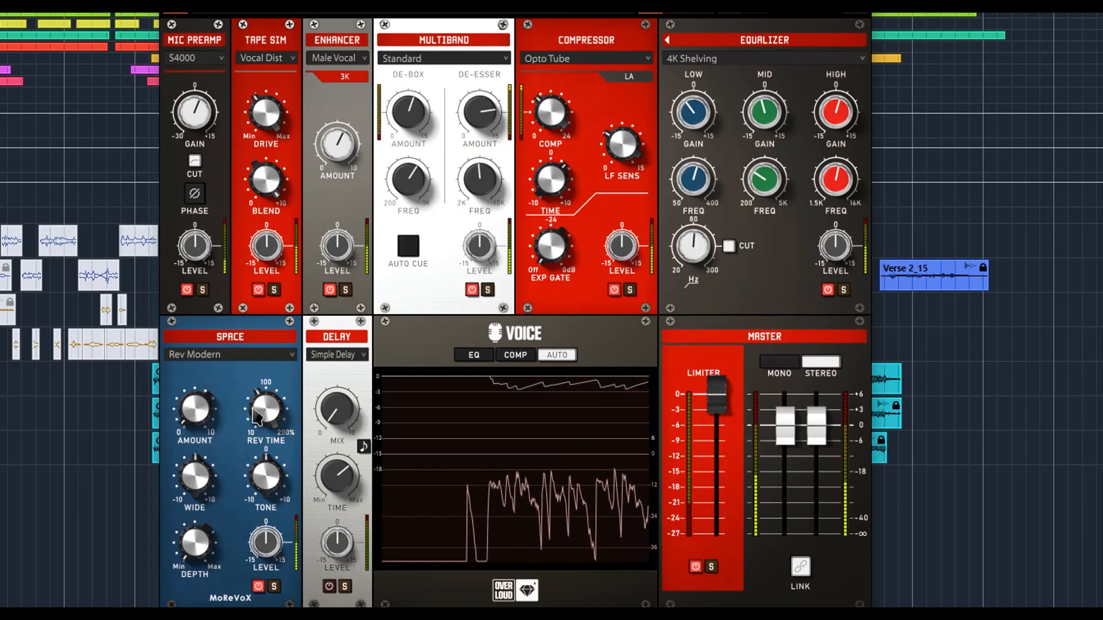
drag(265, 409, 265, 407)
drag(209, 479, 263, 498)
mouse_move(195, 543)
mouse_down()
mouse_move(196, 558)
mouse_move(195, 546)
mouse_up()
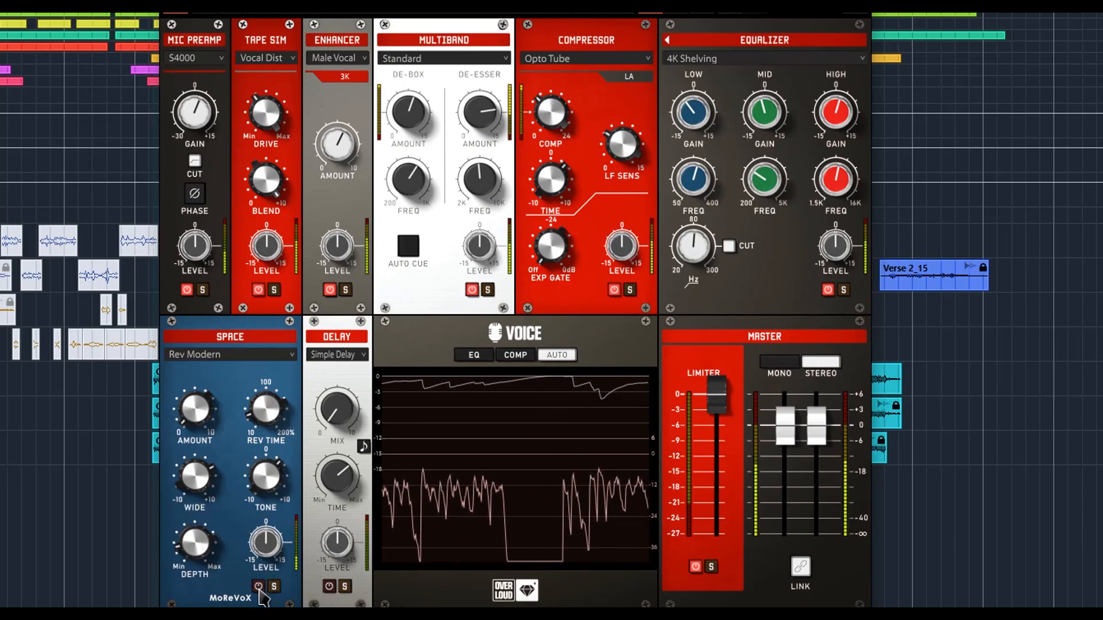
click(258, 589)
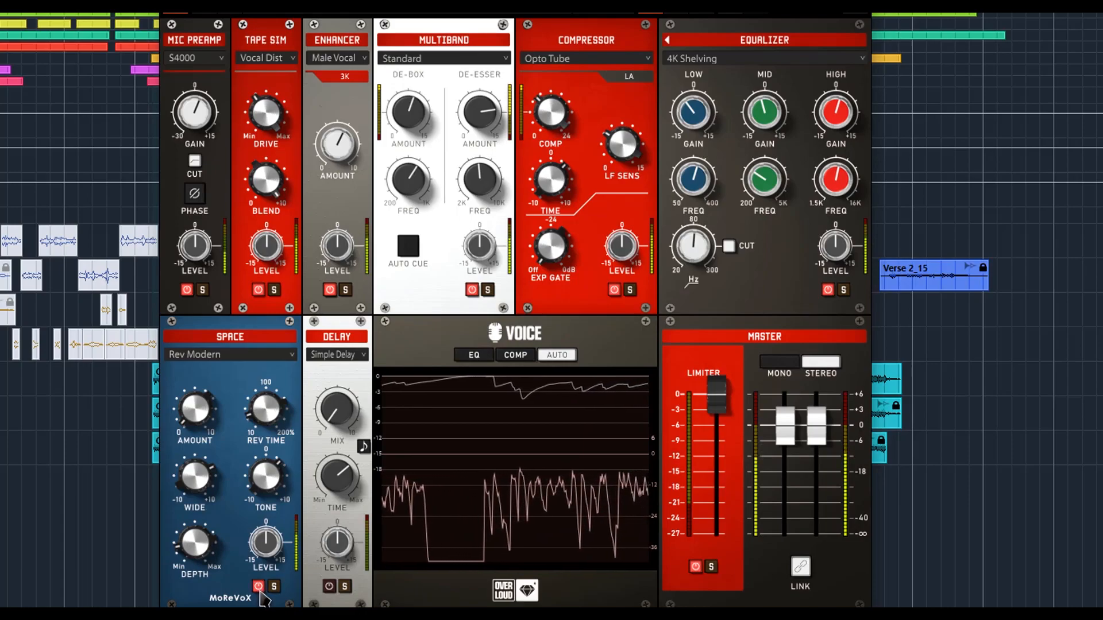
drag(195, 409, 195, 409)
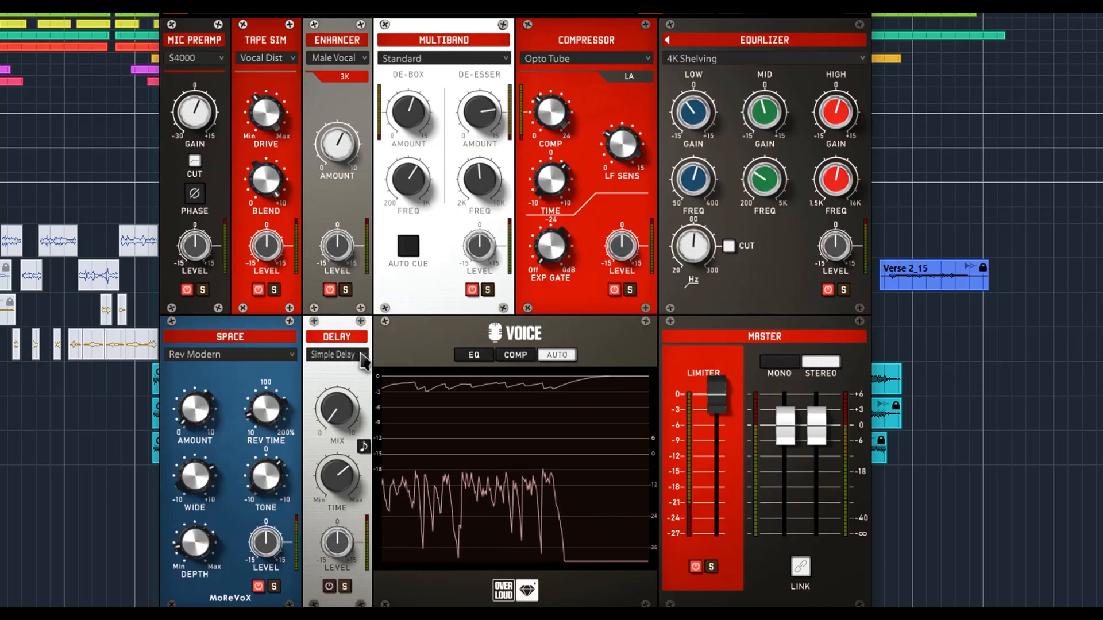
- Set the Delay module to Vintage Slapback and enable it
click(361, 355)
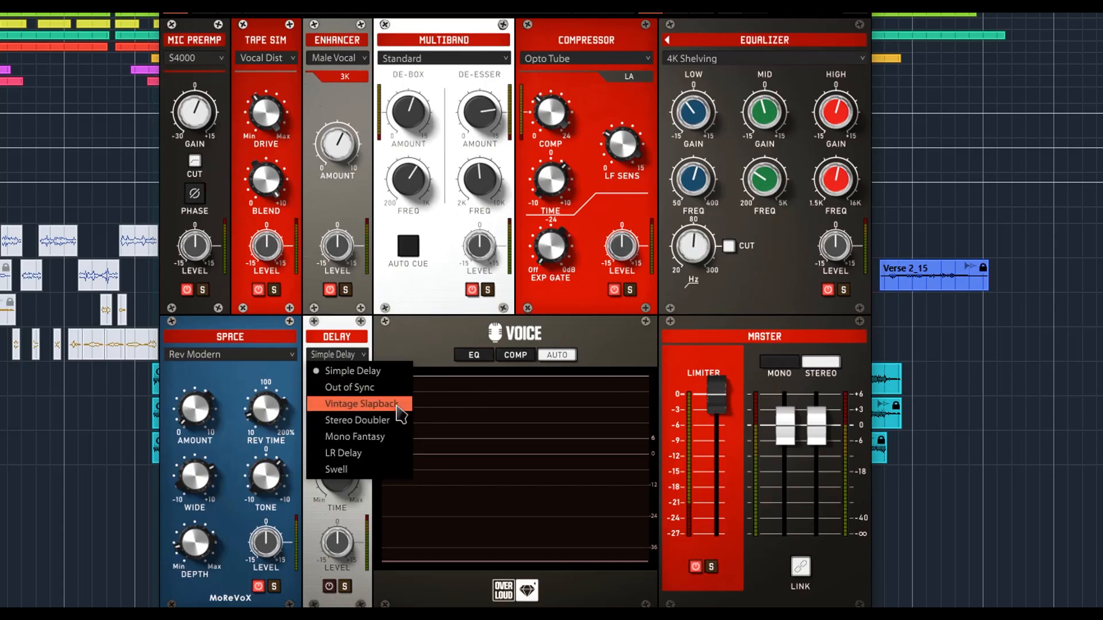
click(374, 405)
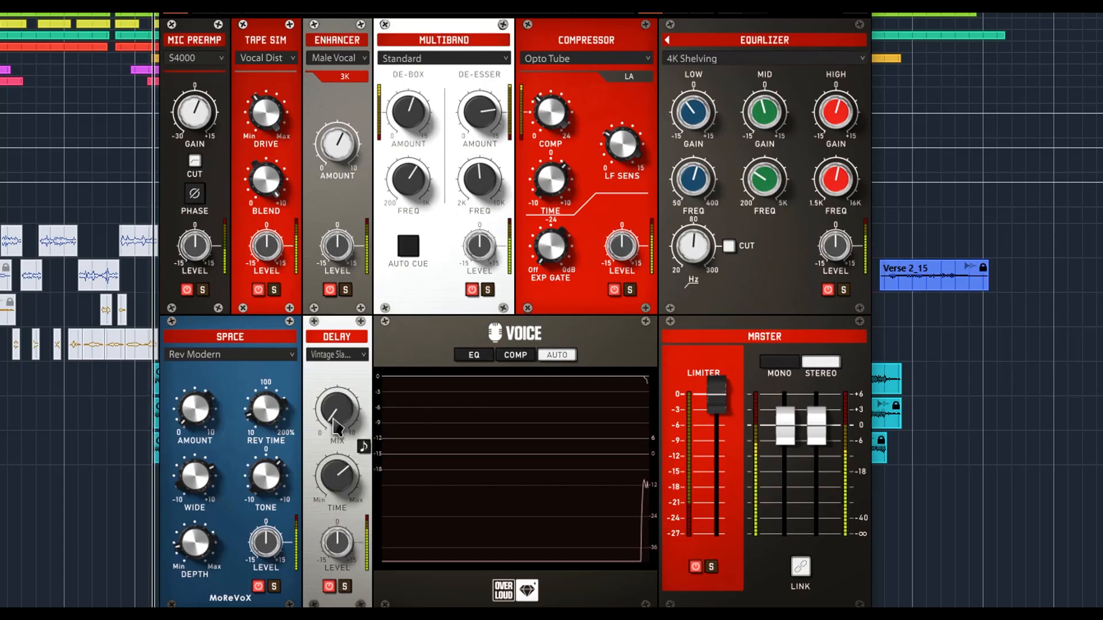
- Adjust the Delay's Mix and shorten its Time, then compare the vocal with the Delay bypassed, leaving it off
drag(337, 409, 338, 428)
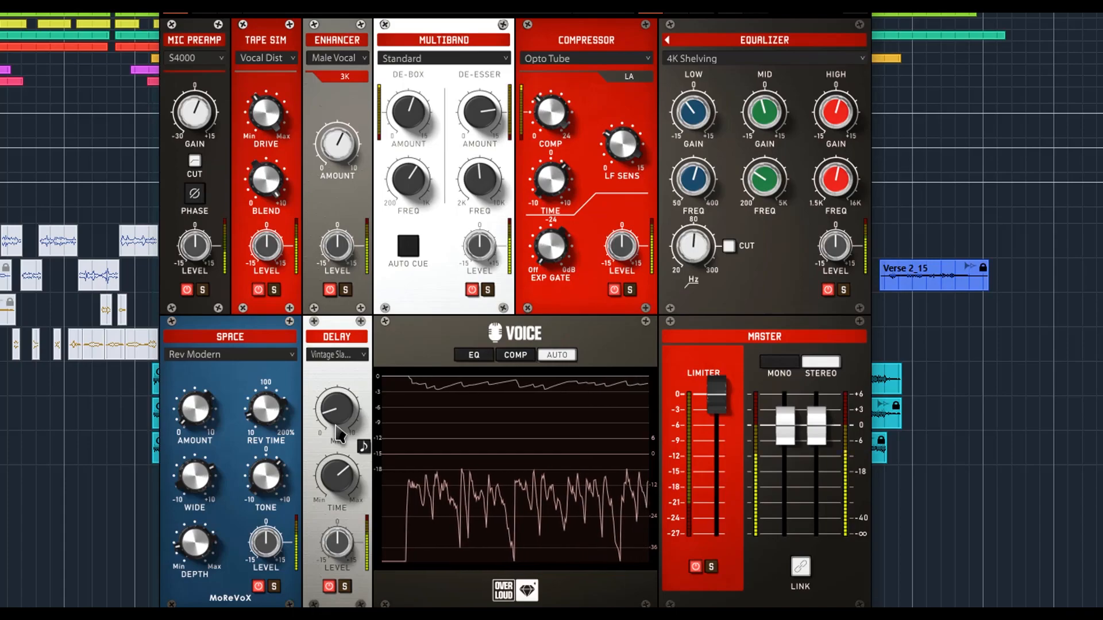
drag(328, 480, 327, 489)
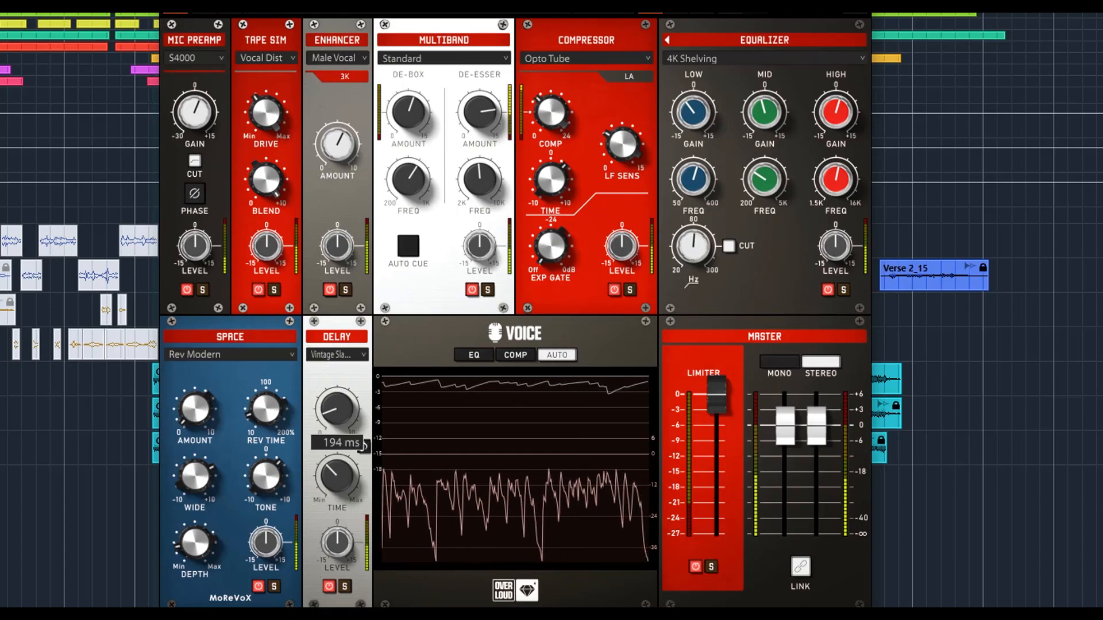
drag(337, 409, 338, 405)
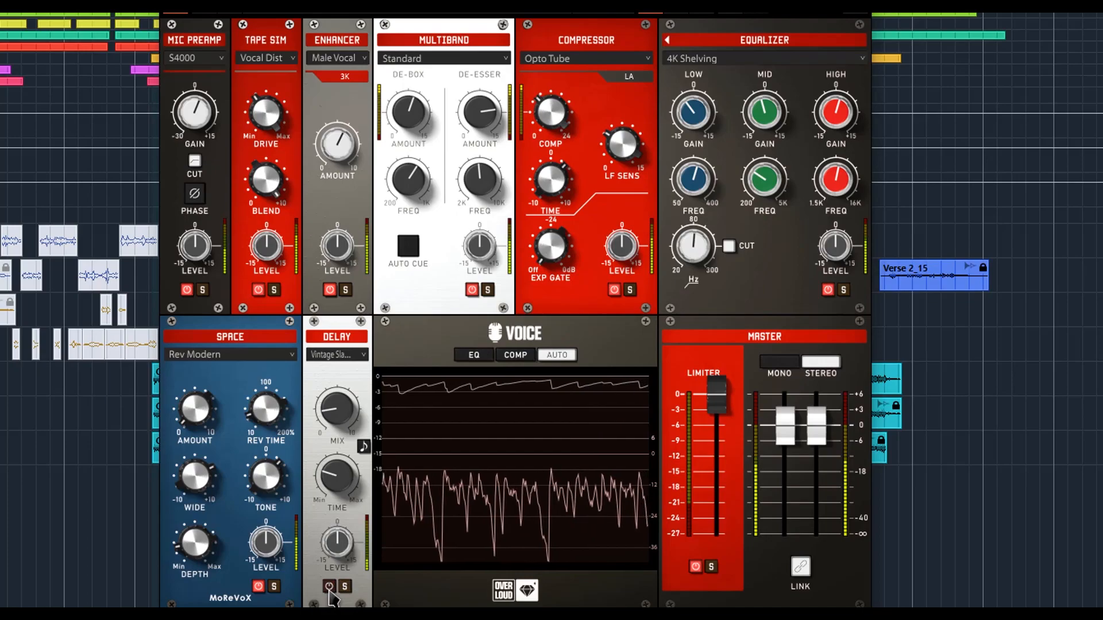
click(330, 588)
click(330, 587)
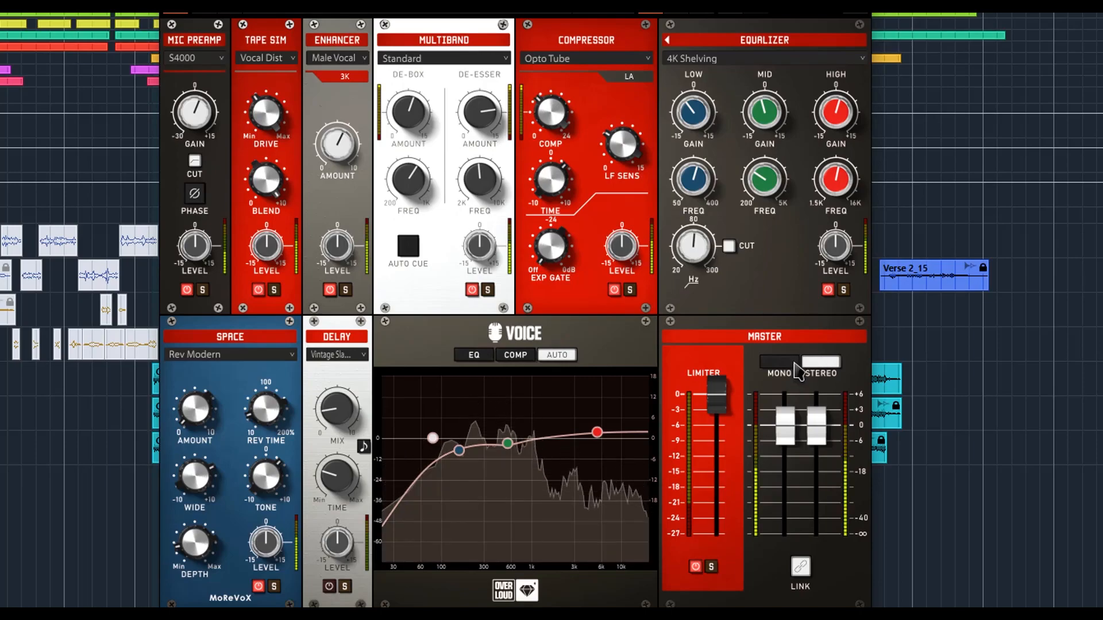
- Lower both Master output faders and bring the Limiter down to about -9 dB, comparing the output in mono and stereo
click(796, 362)
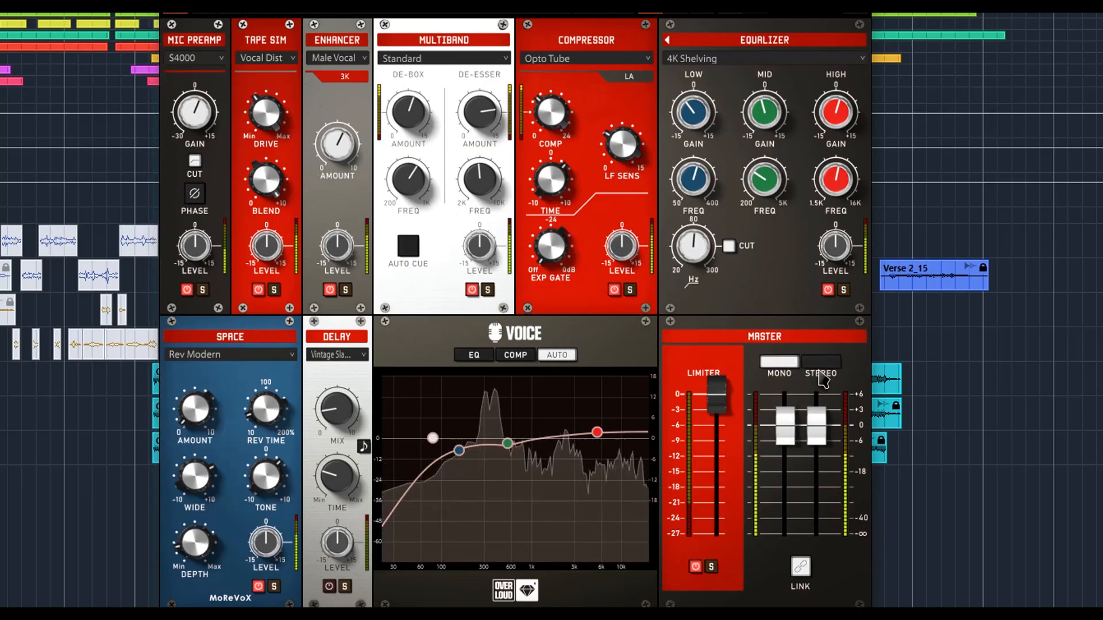
click(827, 367)
drag(817, 425, 817, 446)
drag(716, 395, 716, 449)
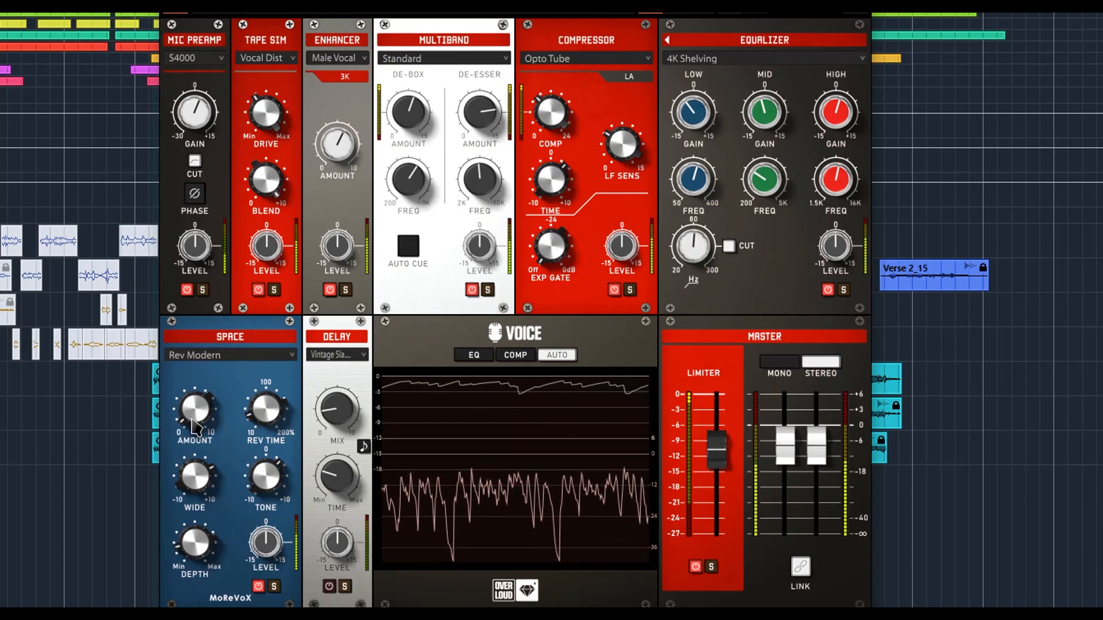
drag(713, 459, 714, 448)
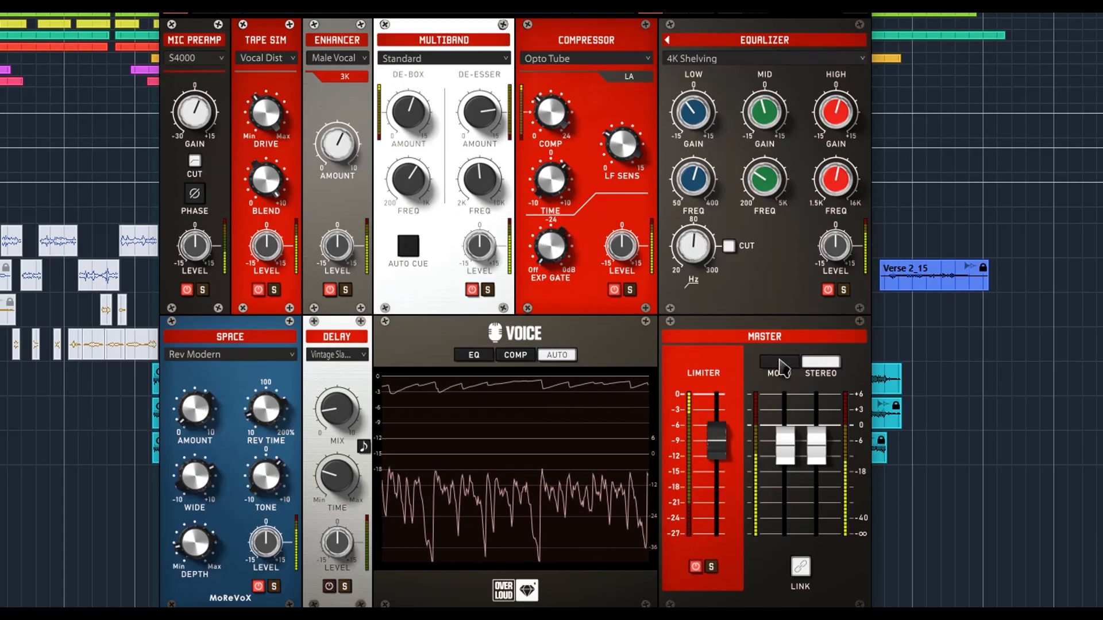
click(821, 363)
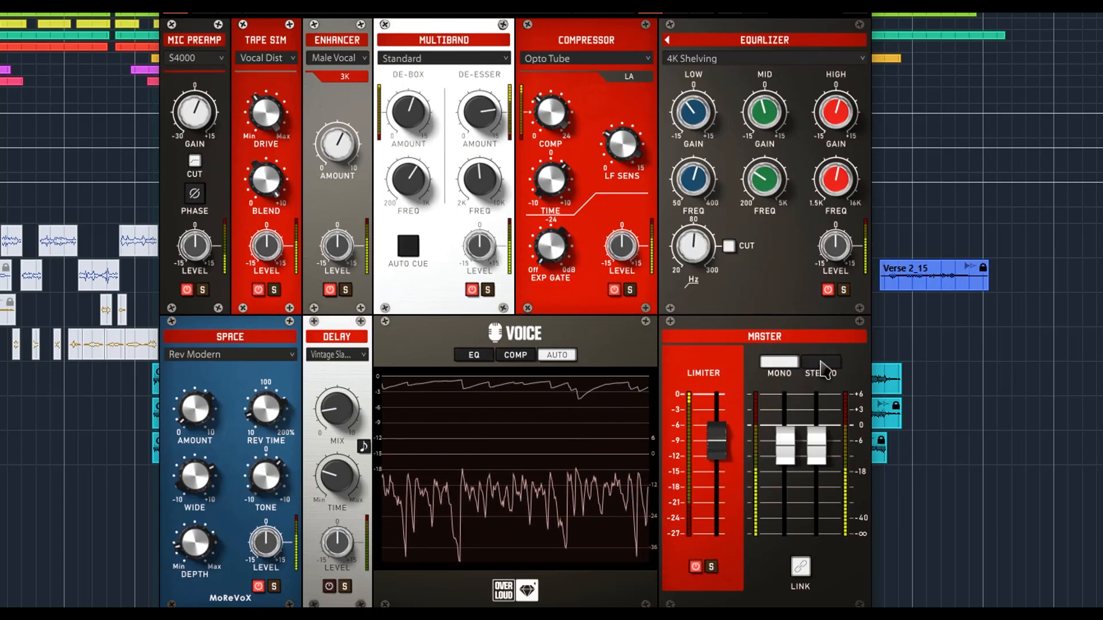
click(821, 363)
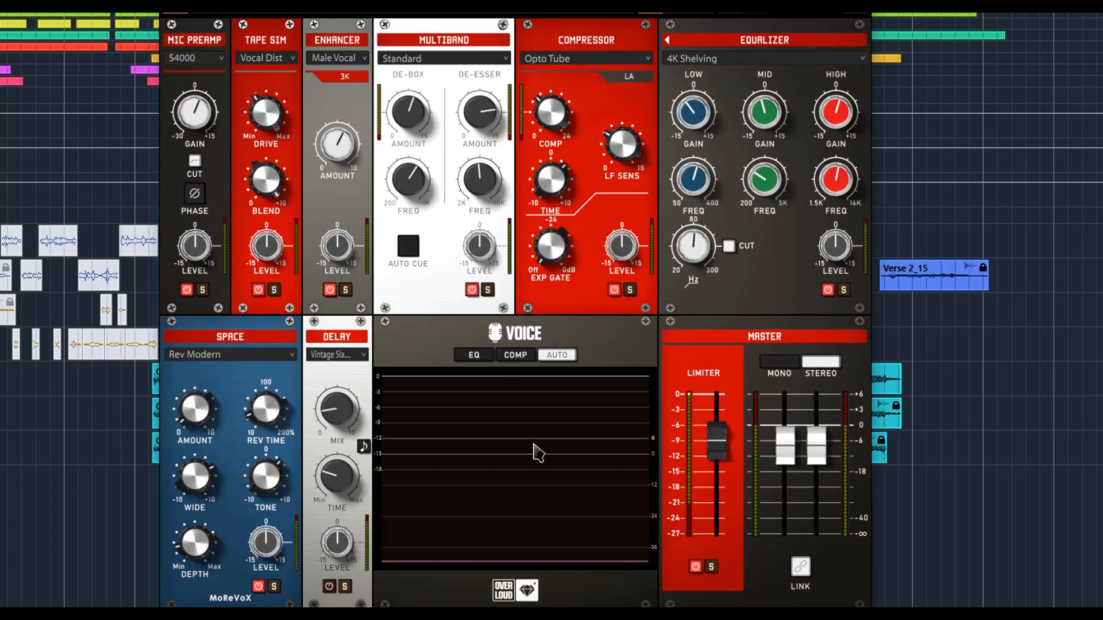
- Load the Factory preset Analog Classic, discarding the unsaved changes to the current chain
click(560, 17)
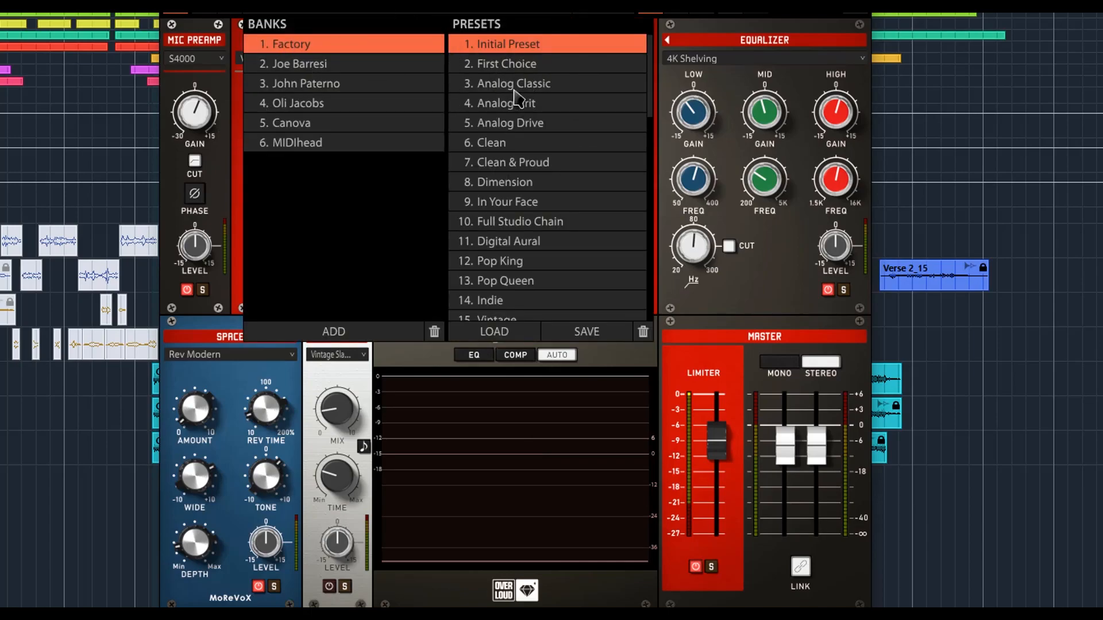
double_click(544, 87)
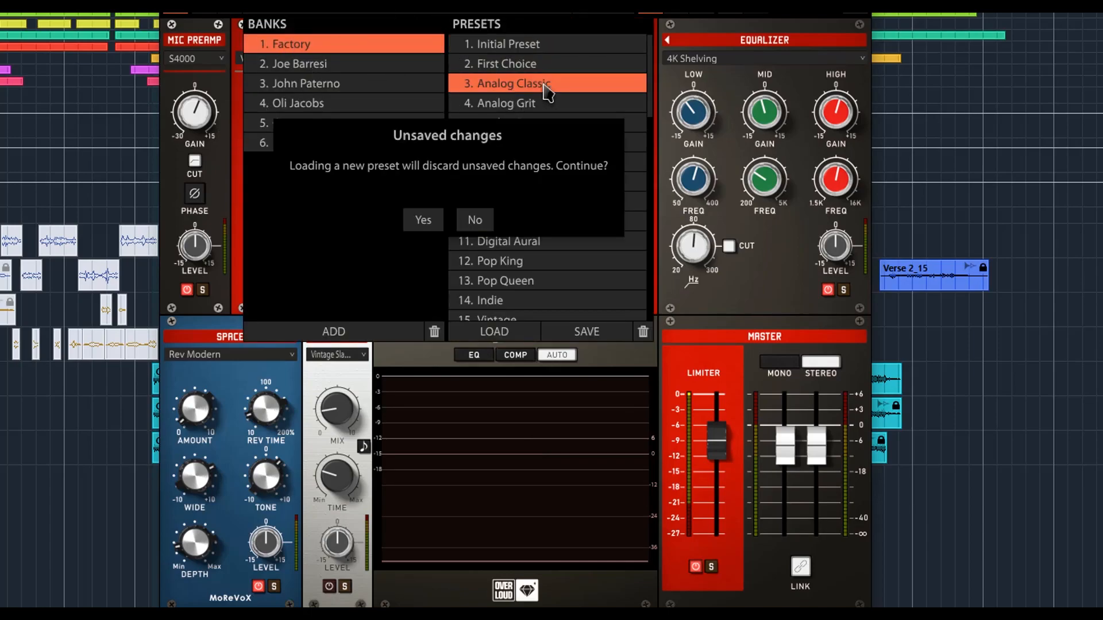
click(425, 220)
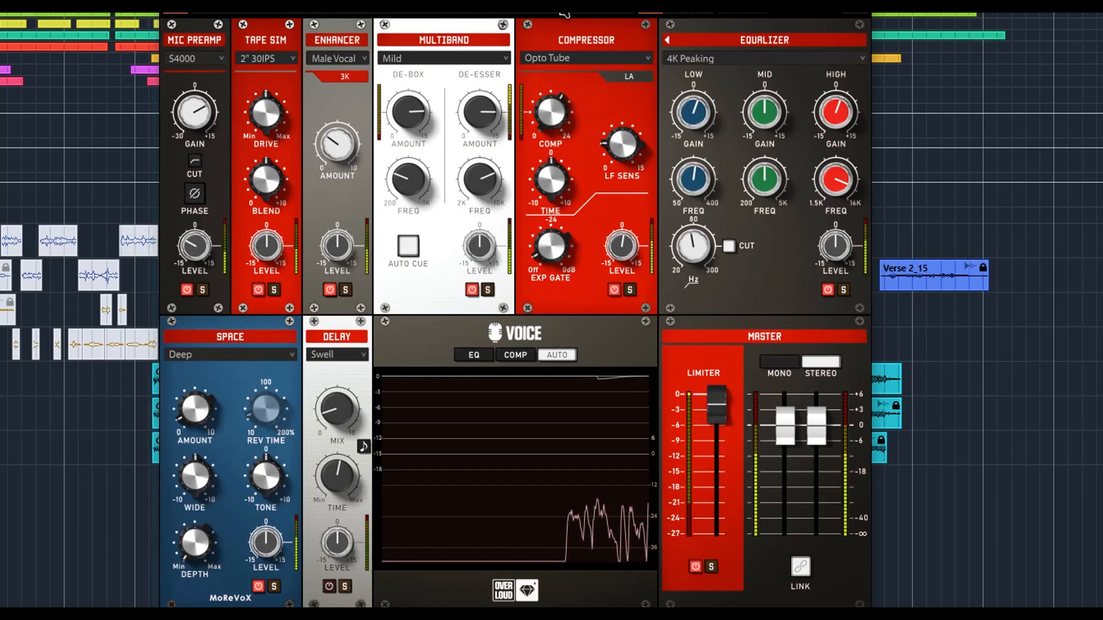
- Audition the following Factory presets one after another during playback, ending on Rap
click(239, 12)
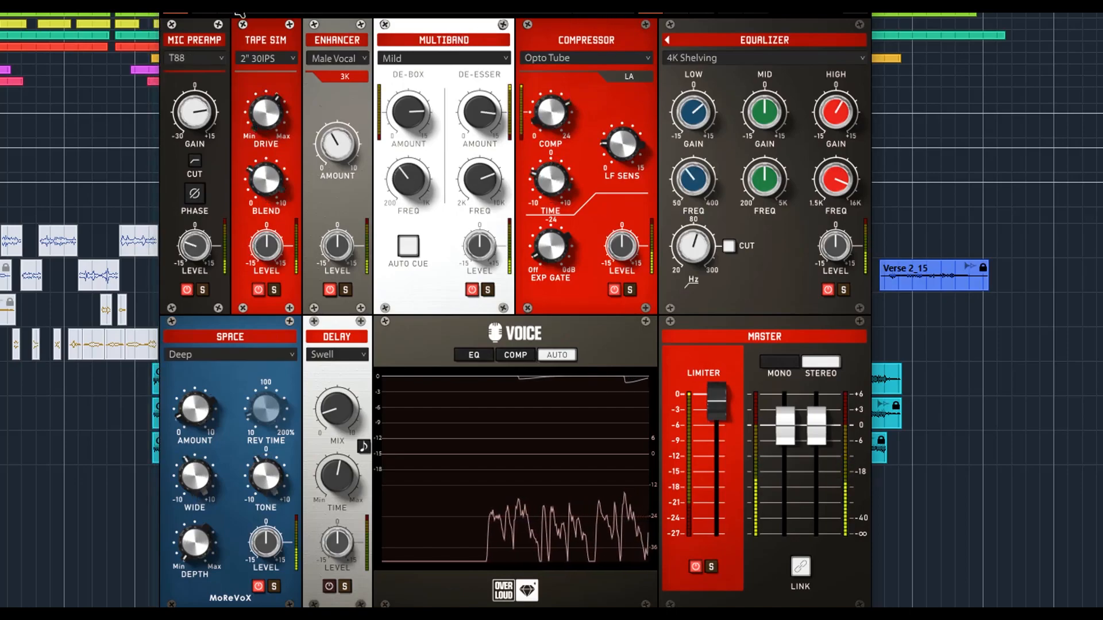
click(236, 13)
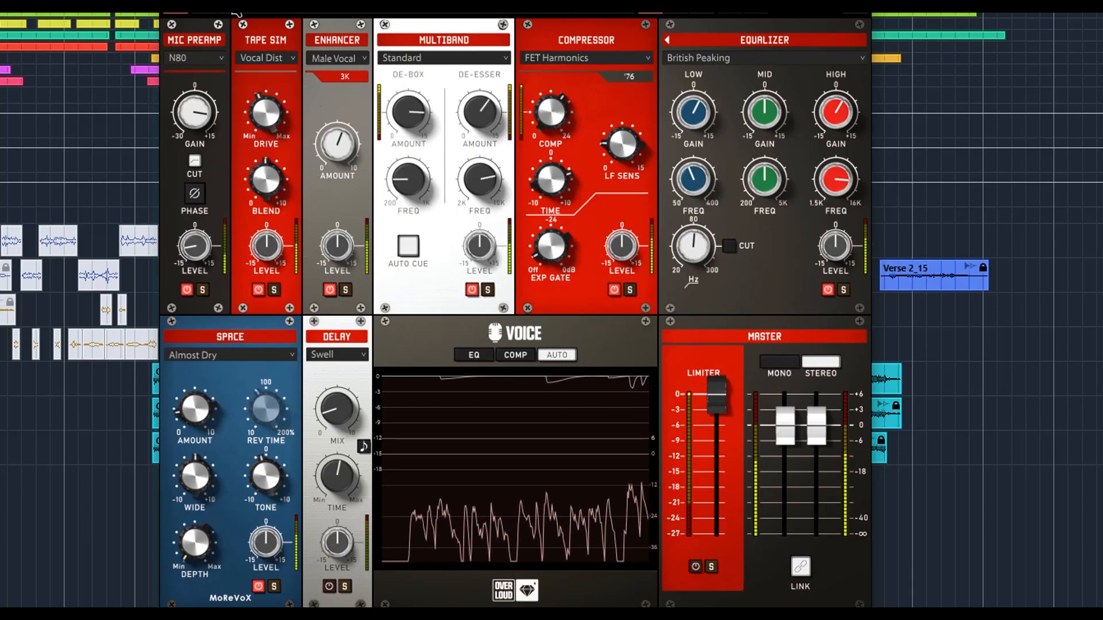
click(236, 13)
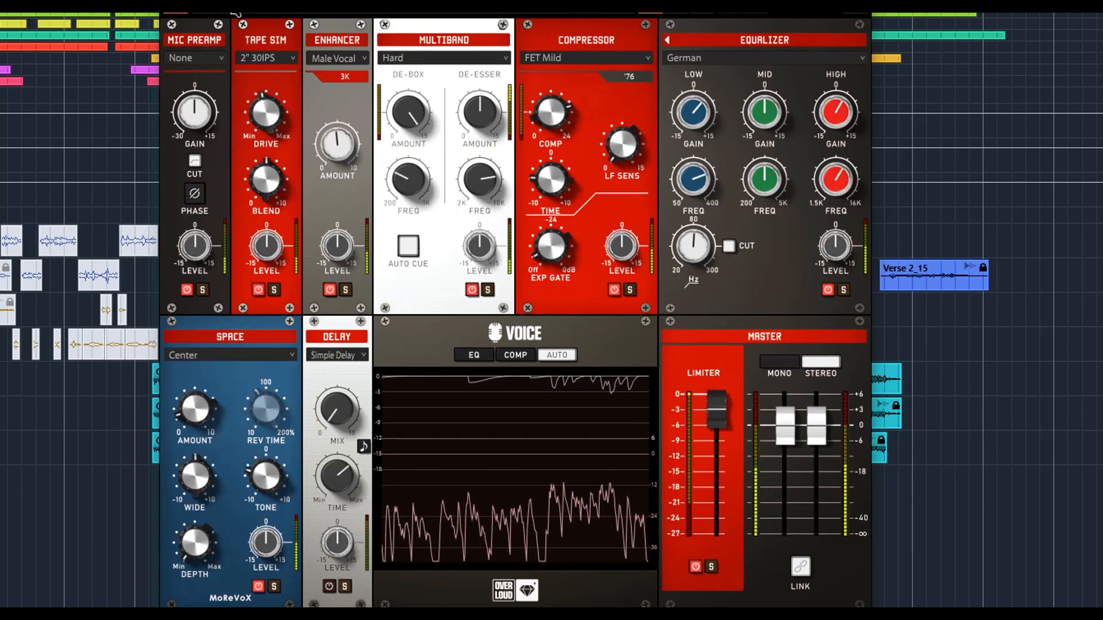
click(236, 12)
click(236, 13)
click(238, 13)
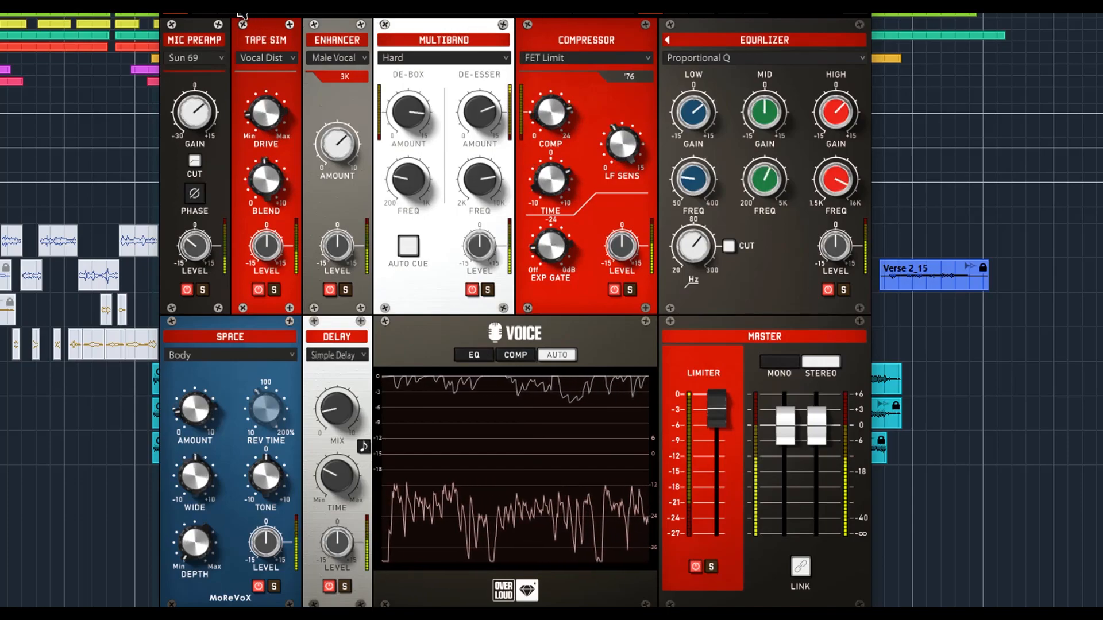
click(236, 12)
click(236, 13)
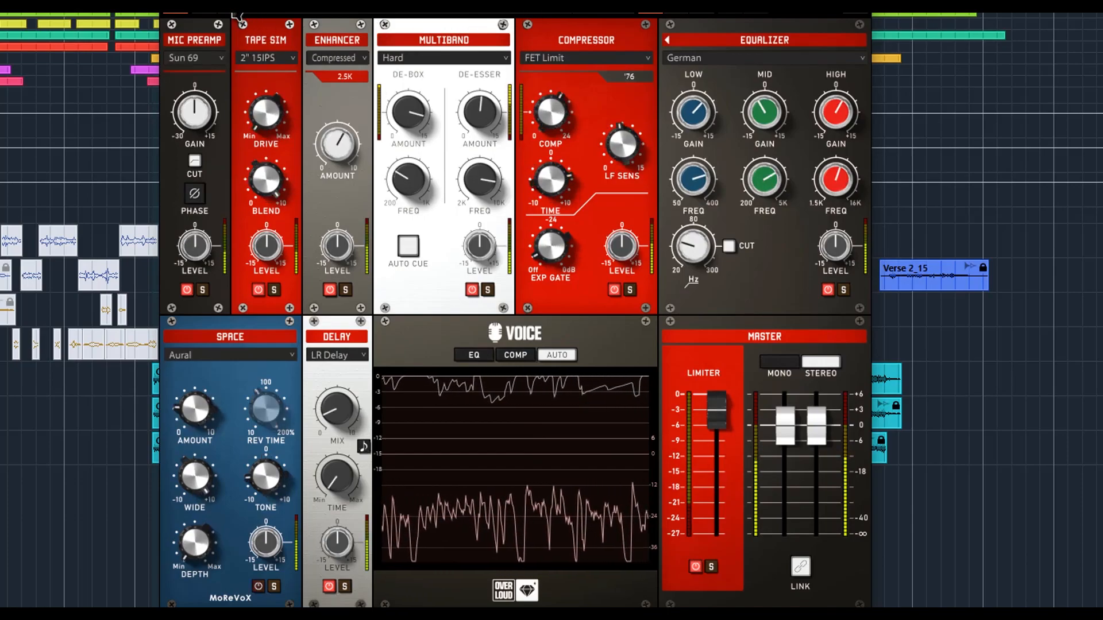
click(236, 12)
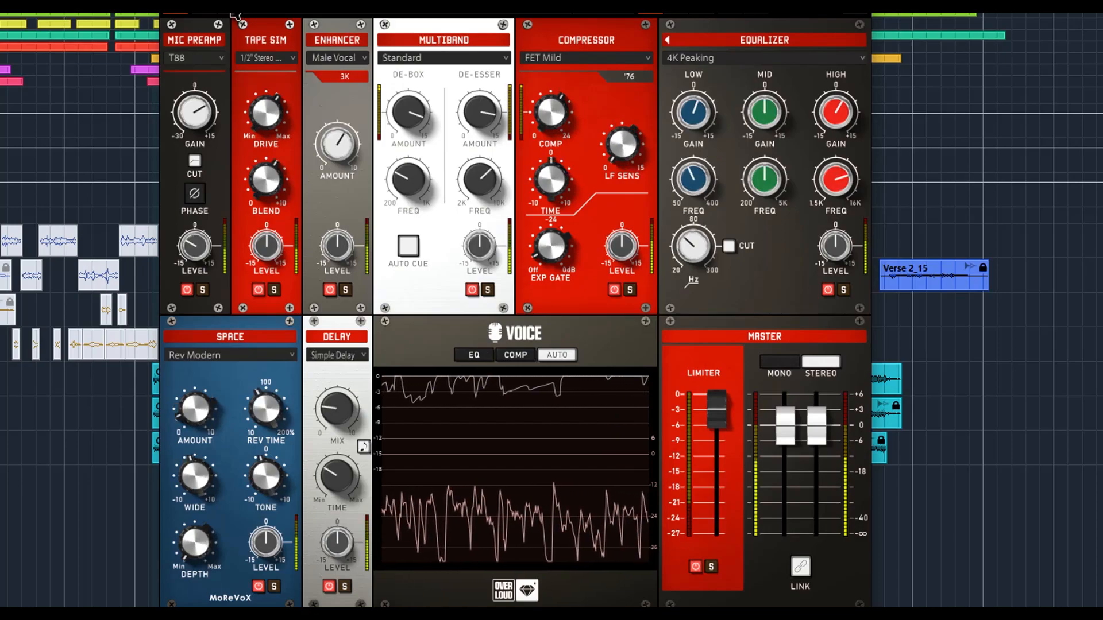
click(236, 13)
click(236, 12)
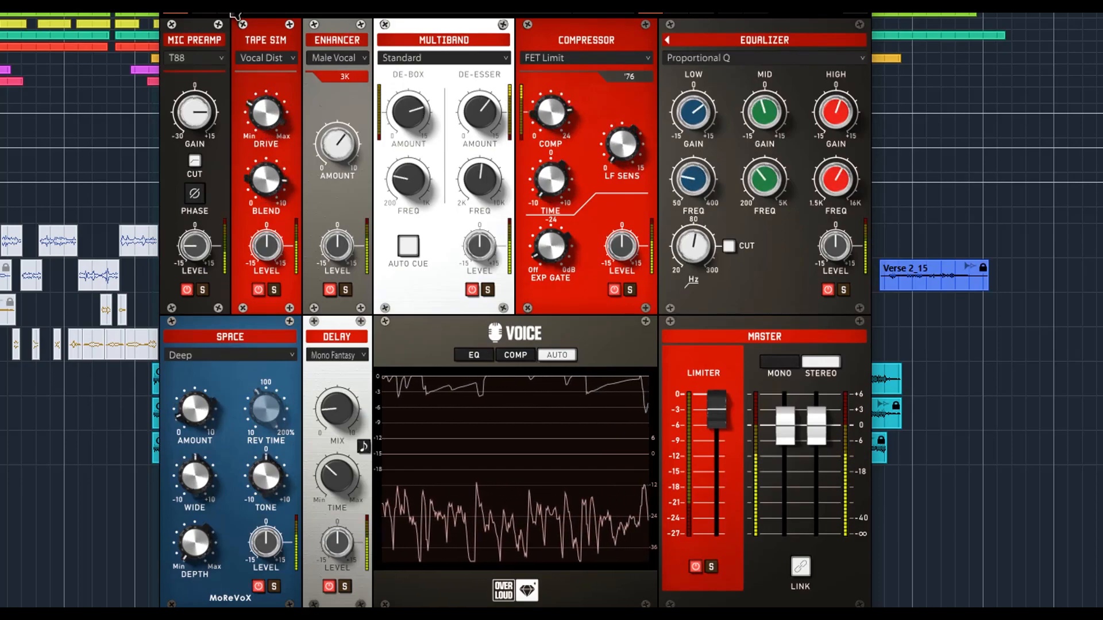
click(236, 13)
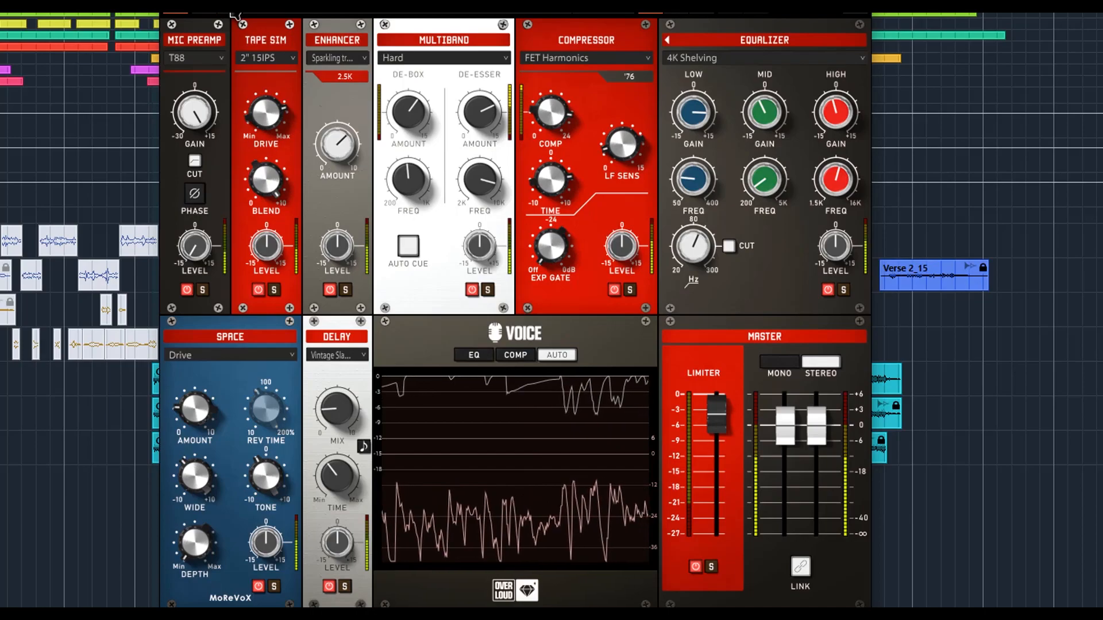
click(236, 13)
click(236, 12)
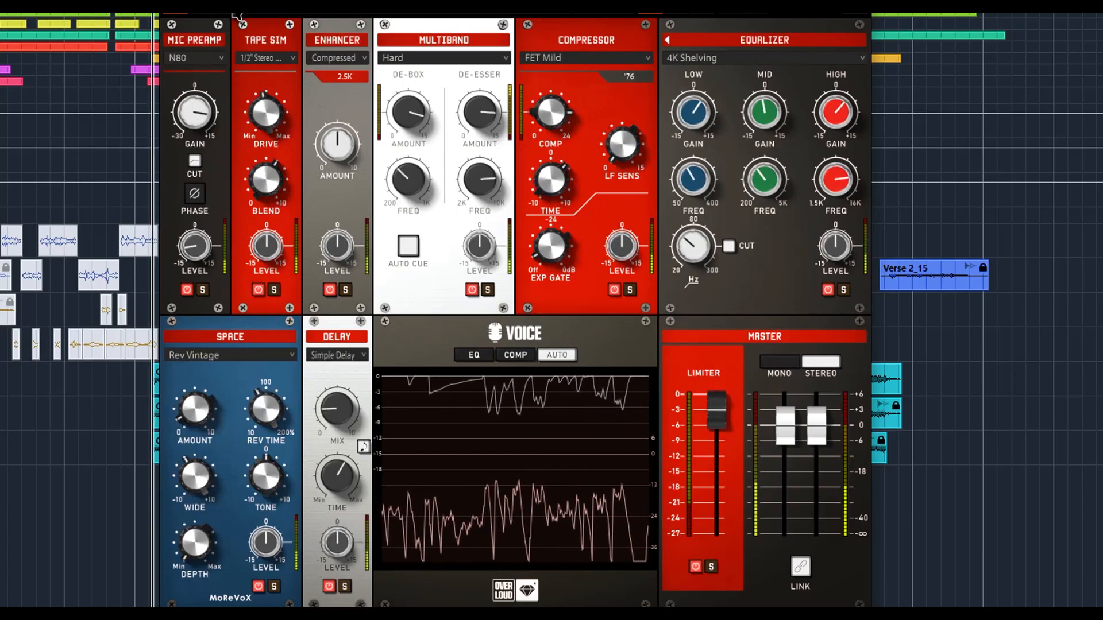
click(236, 12)
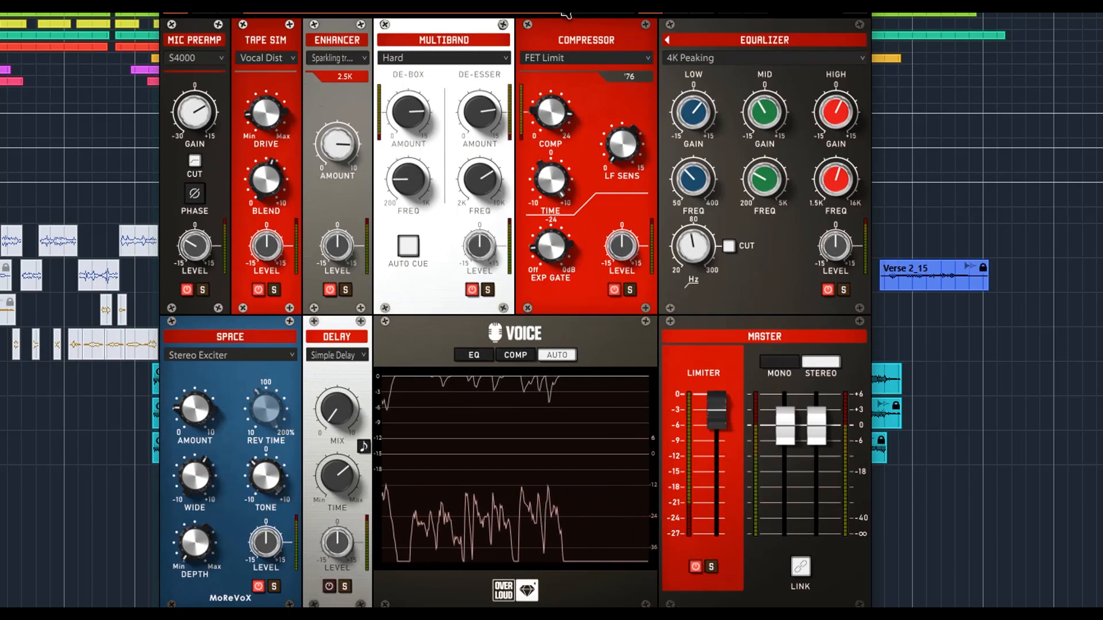
- Browse the preset lists of the artist banks up to Canova, then close the preset browser without loading anything
click(566, 12)
click(317, 88)
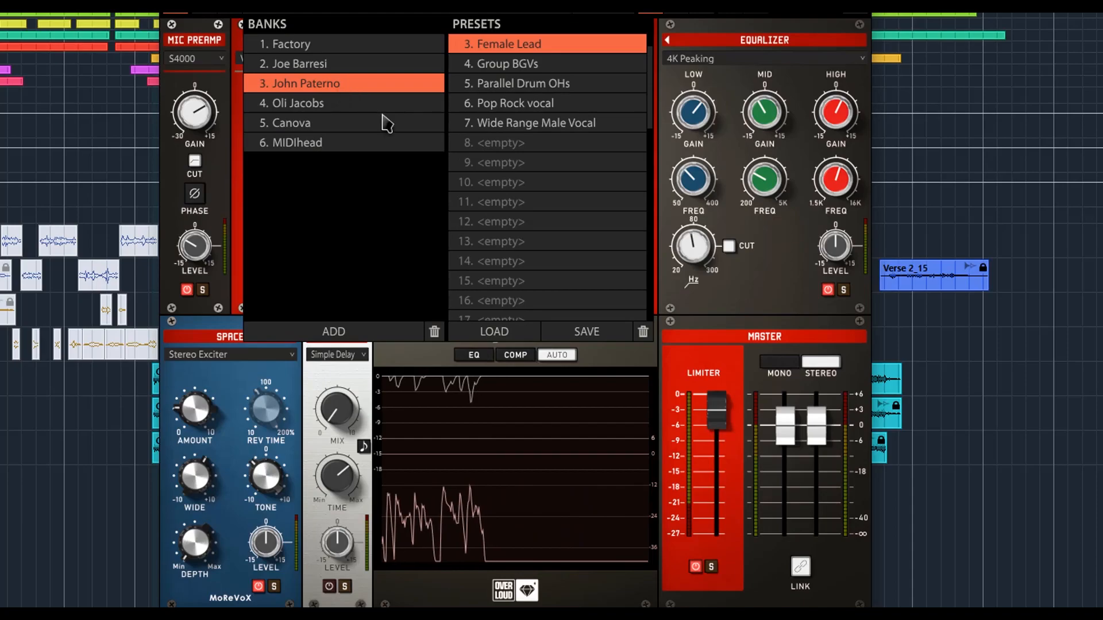
click(326, 66)
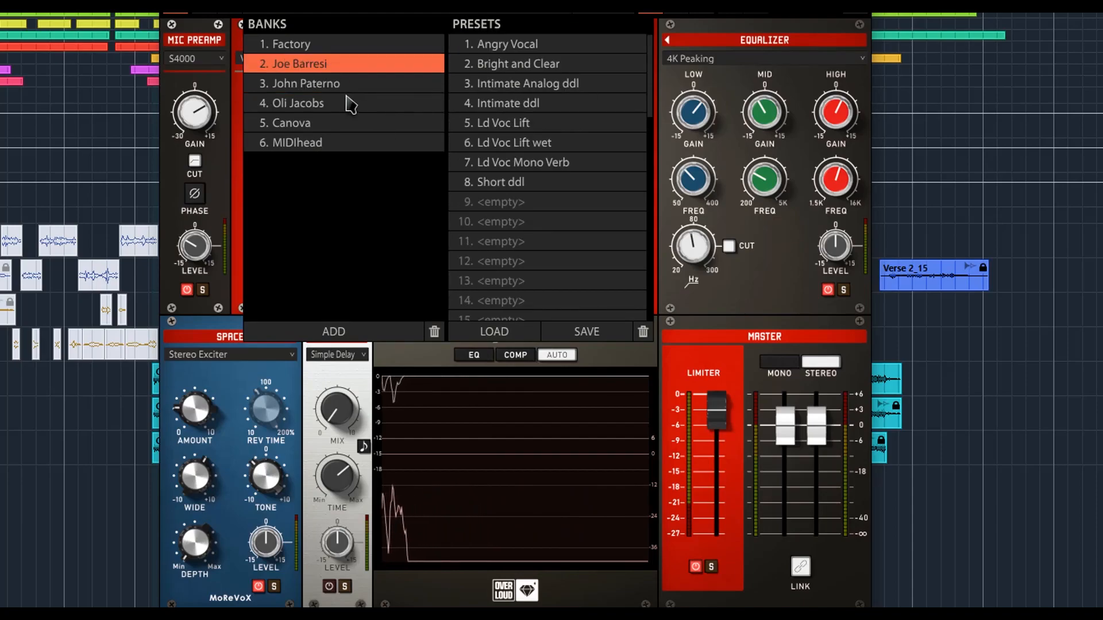
click(349, 105)
click(331, 122)
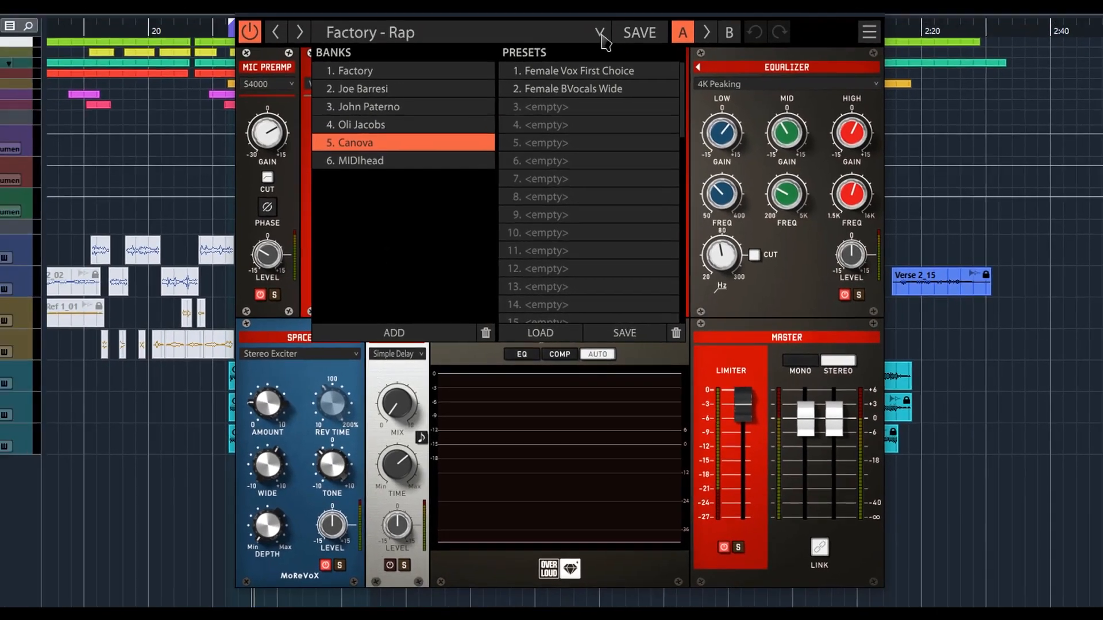
click(558, 1)
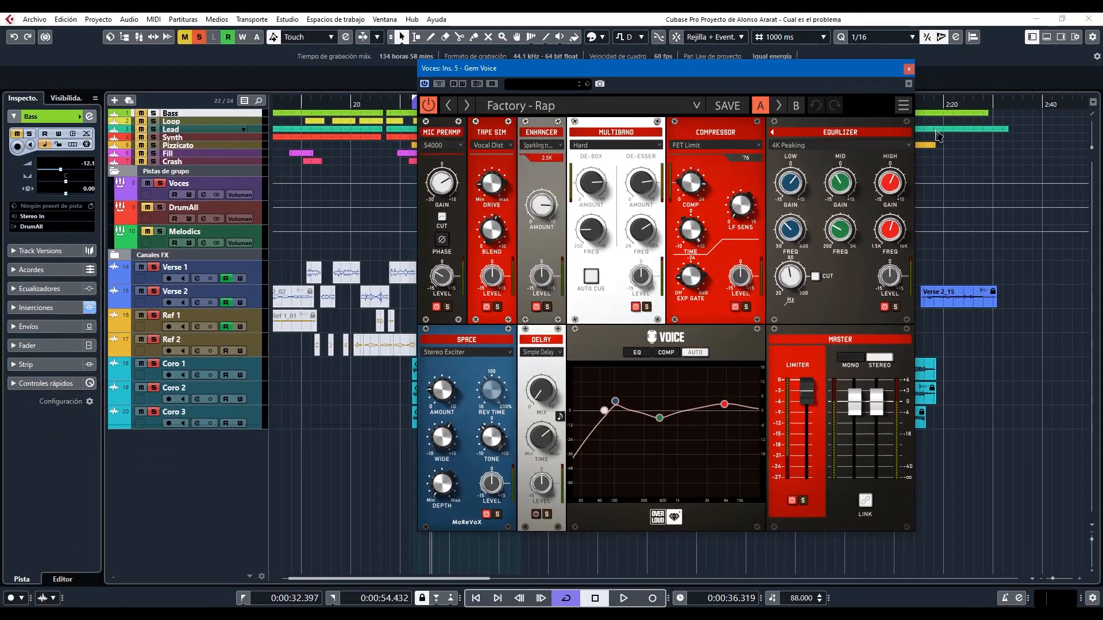